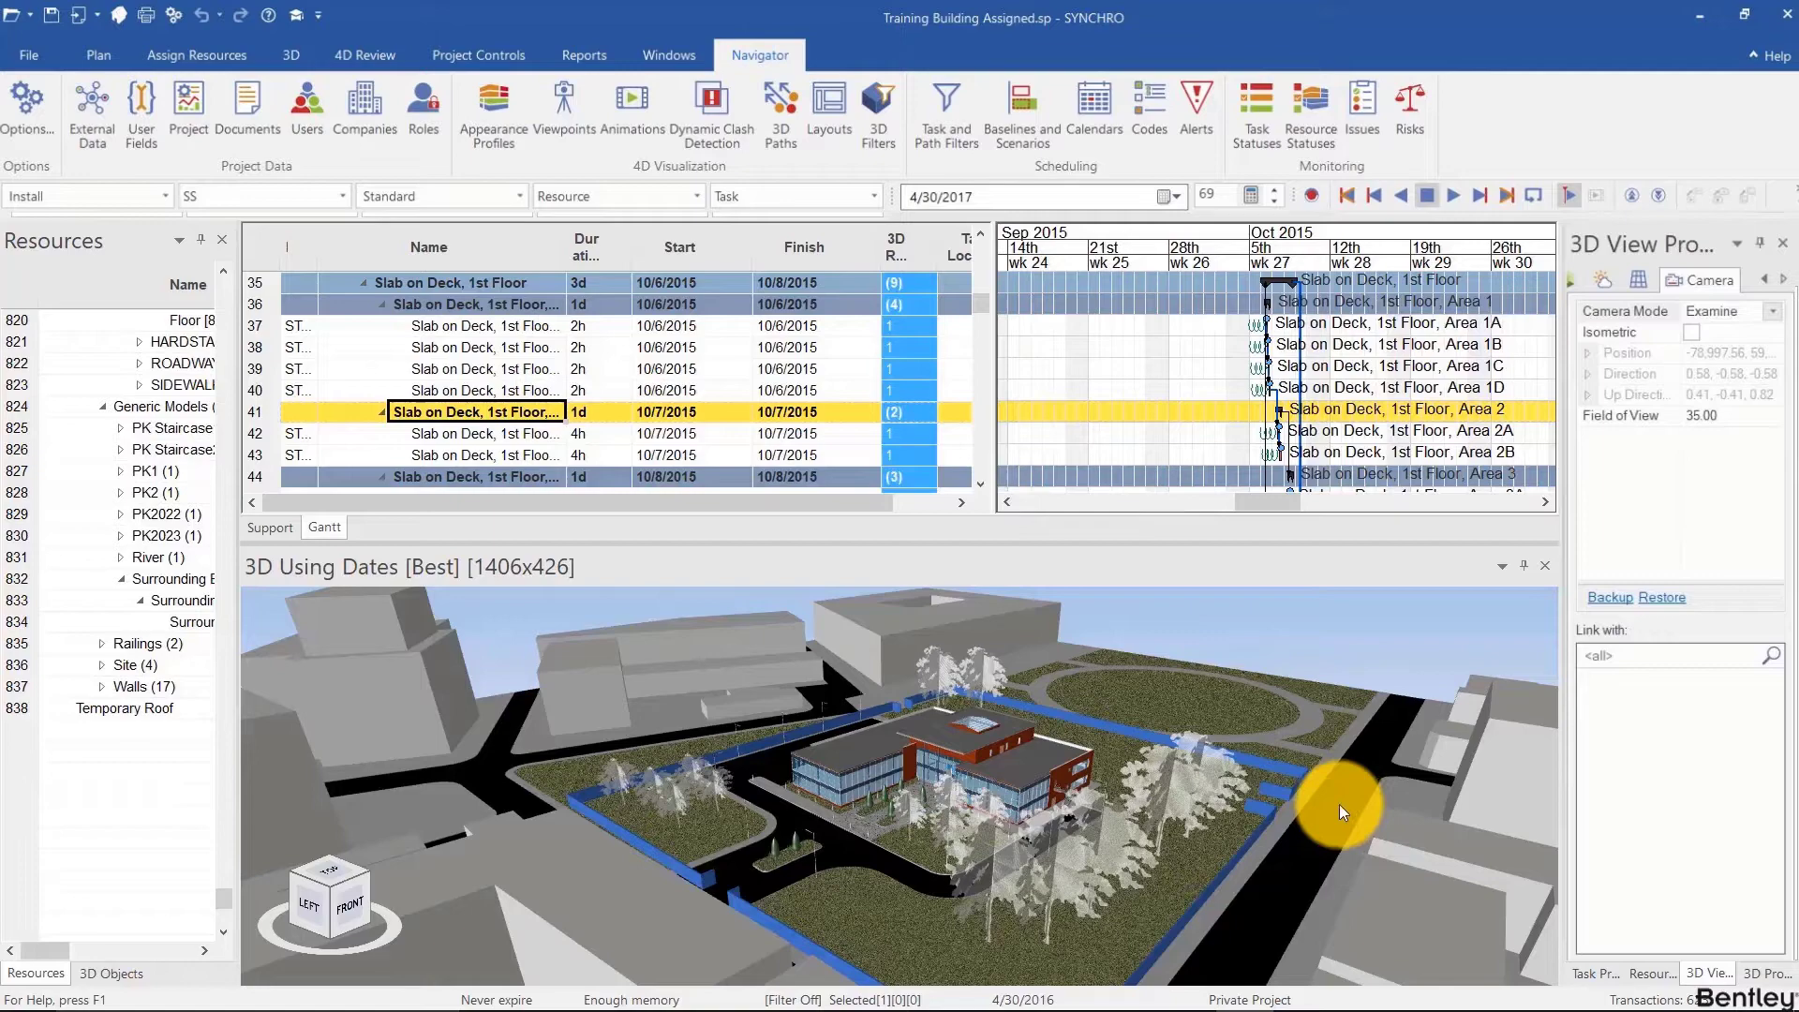
- Select the glass panel beside the brown wall on the building's front facade and add a second facade panel to the selection
{"action": "scroll", "coordinate": [1002, 803], "scroll_direction": "up", "scroll_amount": 5}
{"action": "left_click", "coordinate": [1003, 804]}
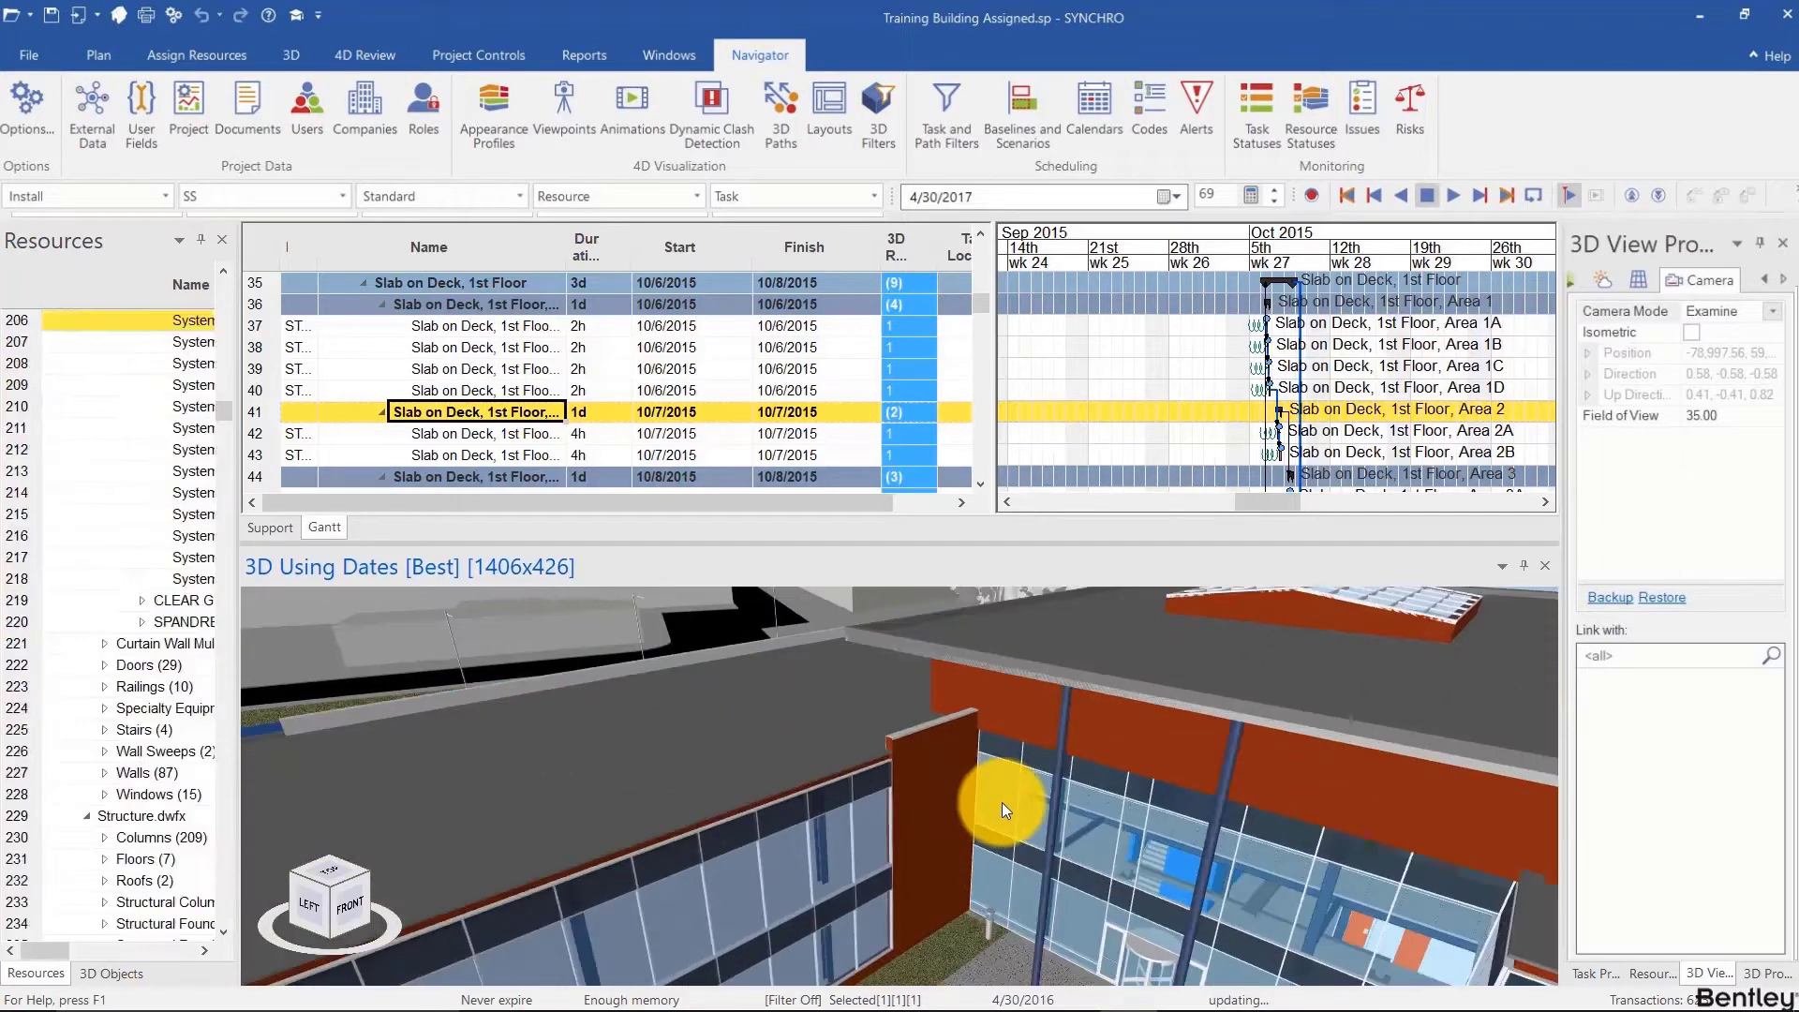
{"action": "mouse_move", "coordinate": [1006, 801]}
{"action": "left_mouse_down"}
{"action": "mouse_move", "coordinate": [1028, 780]}
{"action": "mouse_move", "coordinate": [1011, 796]}
{"action": "left_mouse_up"}
{"action": "left_click", "coordinate": [1001, 796]}
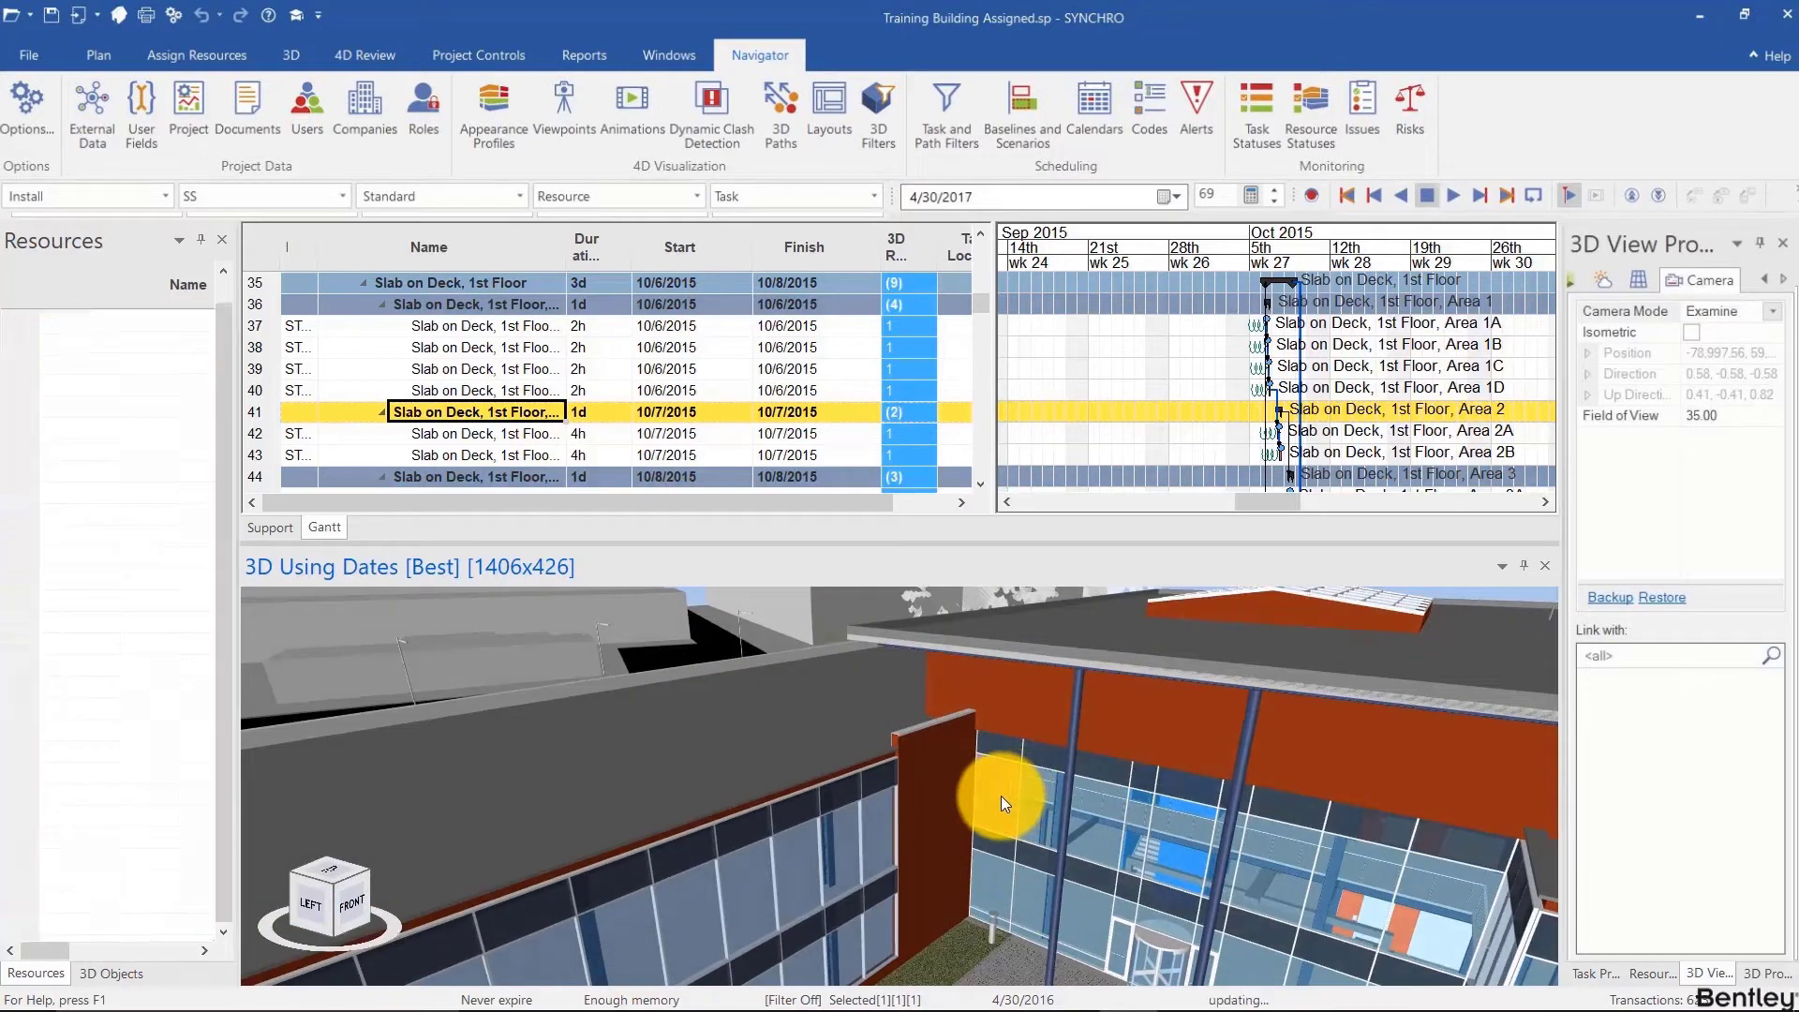
{"action": "left_click", "coordinate": [1001, 795]}
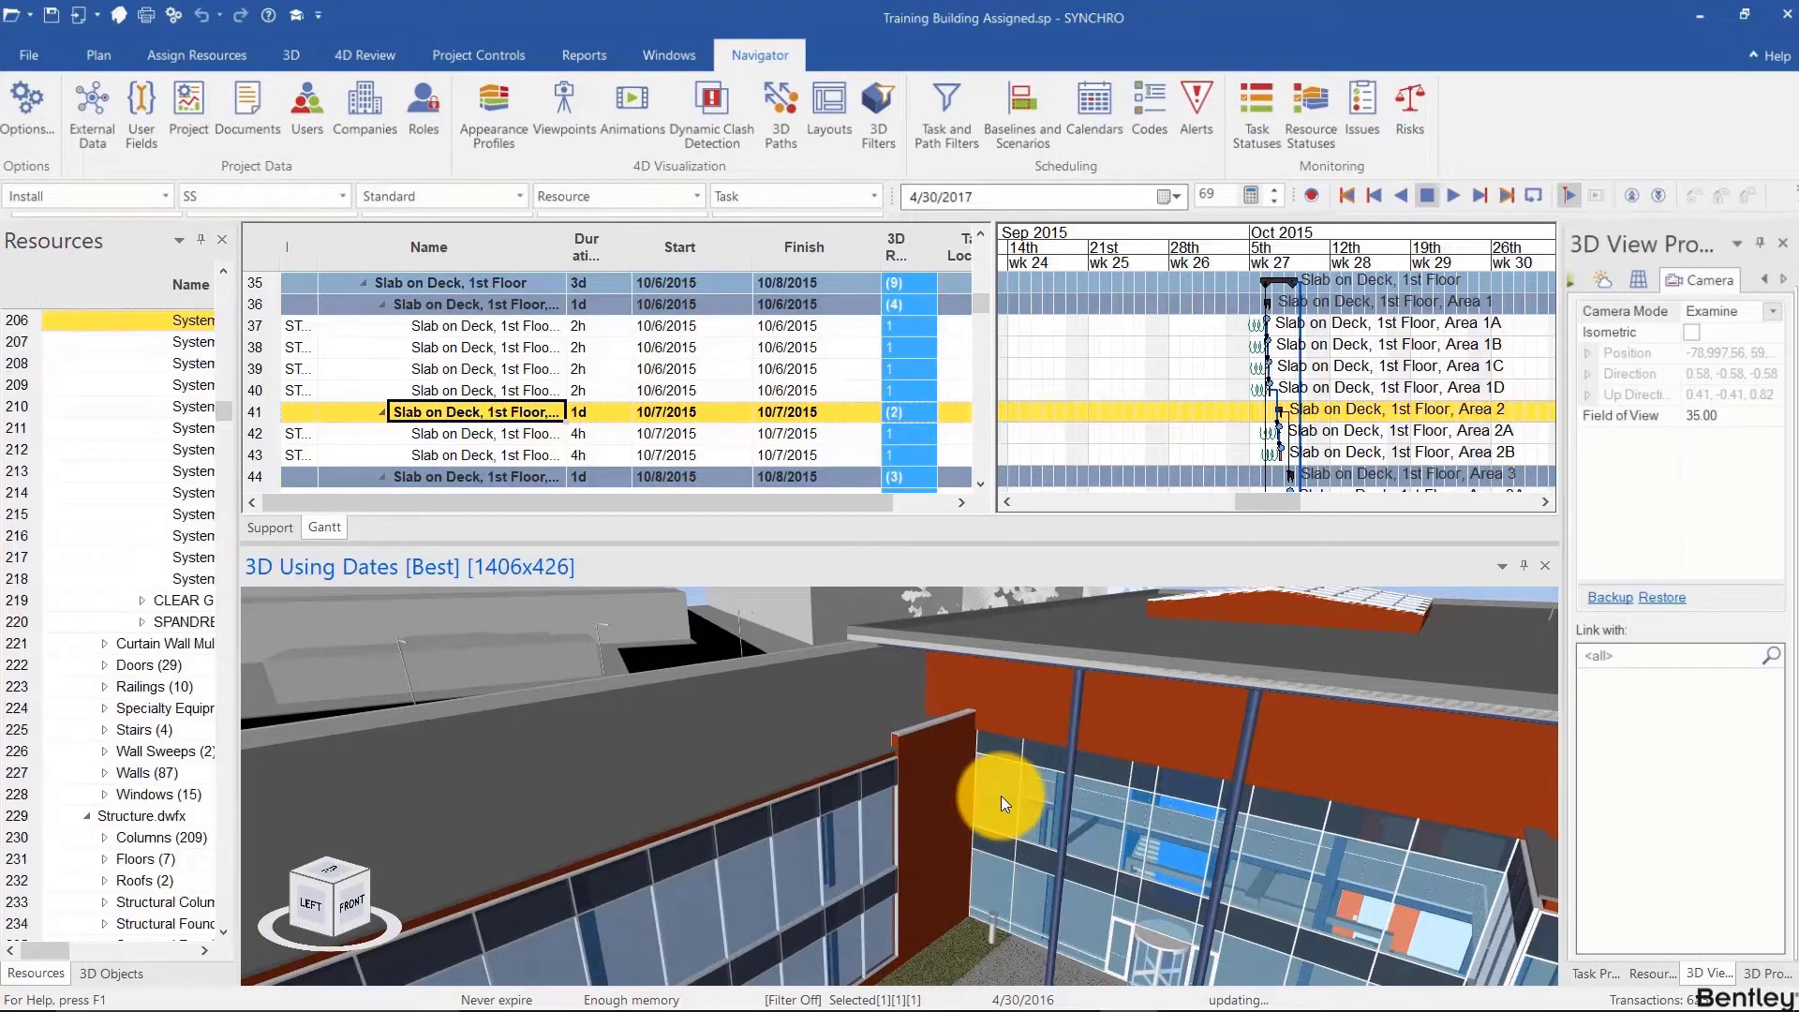
{"action": "left_click", "coordinate": [1101, 826], "text": "ctrl"}
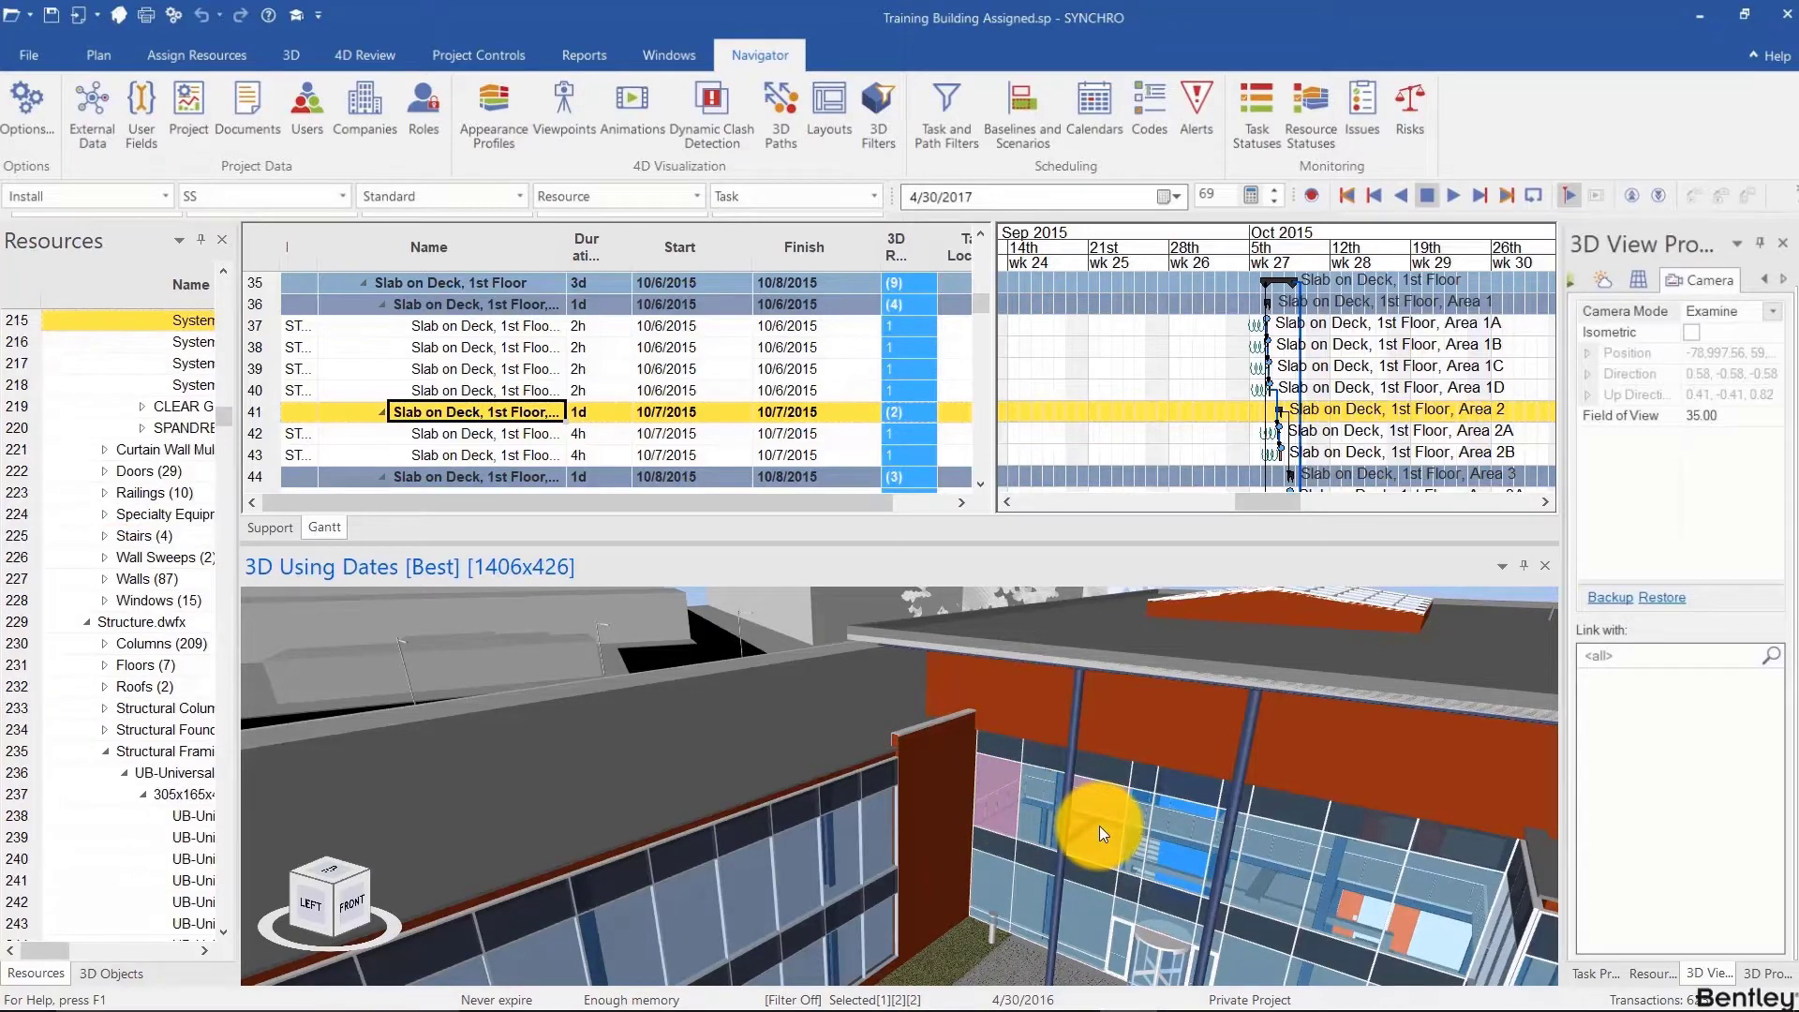
- Add one glass panel of the roof skylight to the facade panel selection and clear the whole selection
{"action": "scroll", "coordinate": [1171, 697], "scroll_direction": "down", "scroll_amount": 6}
{"action": "left_click_drag", "start_coordinate": [1186, 695], "coordinate": [1155, 711]}
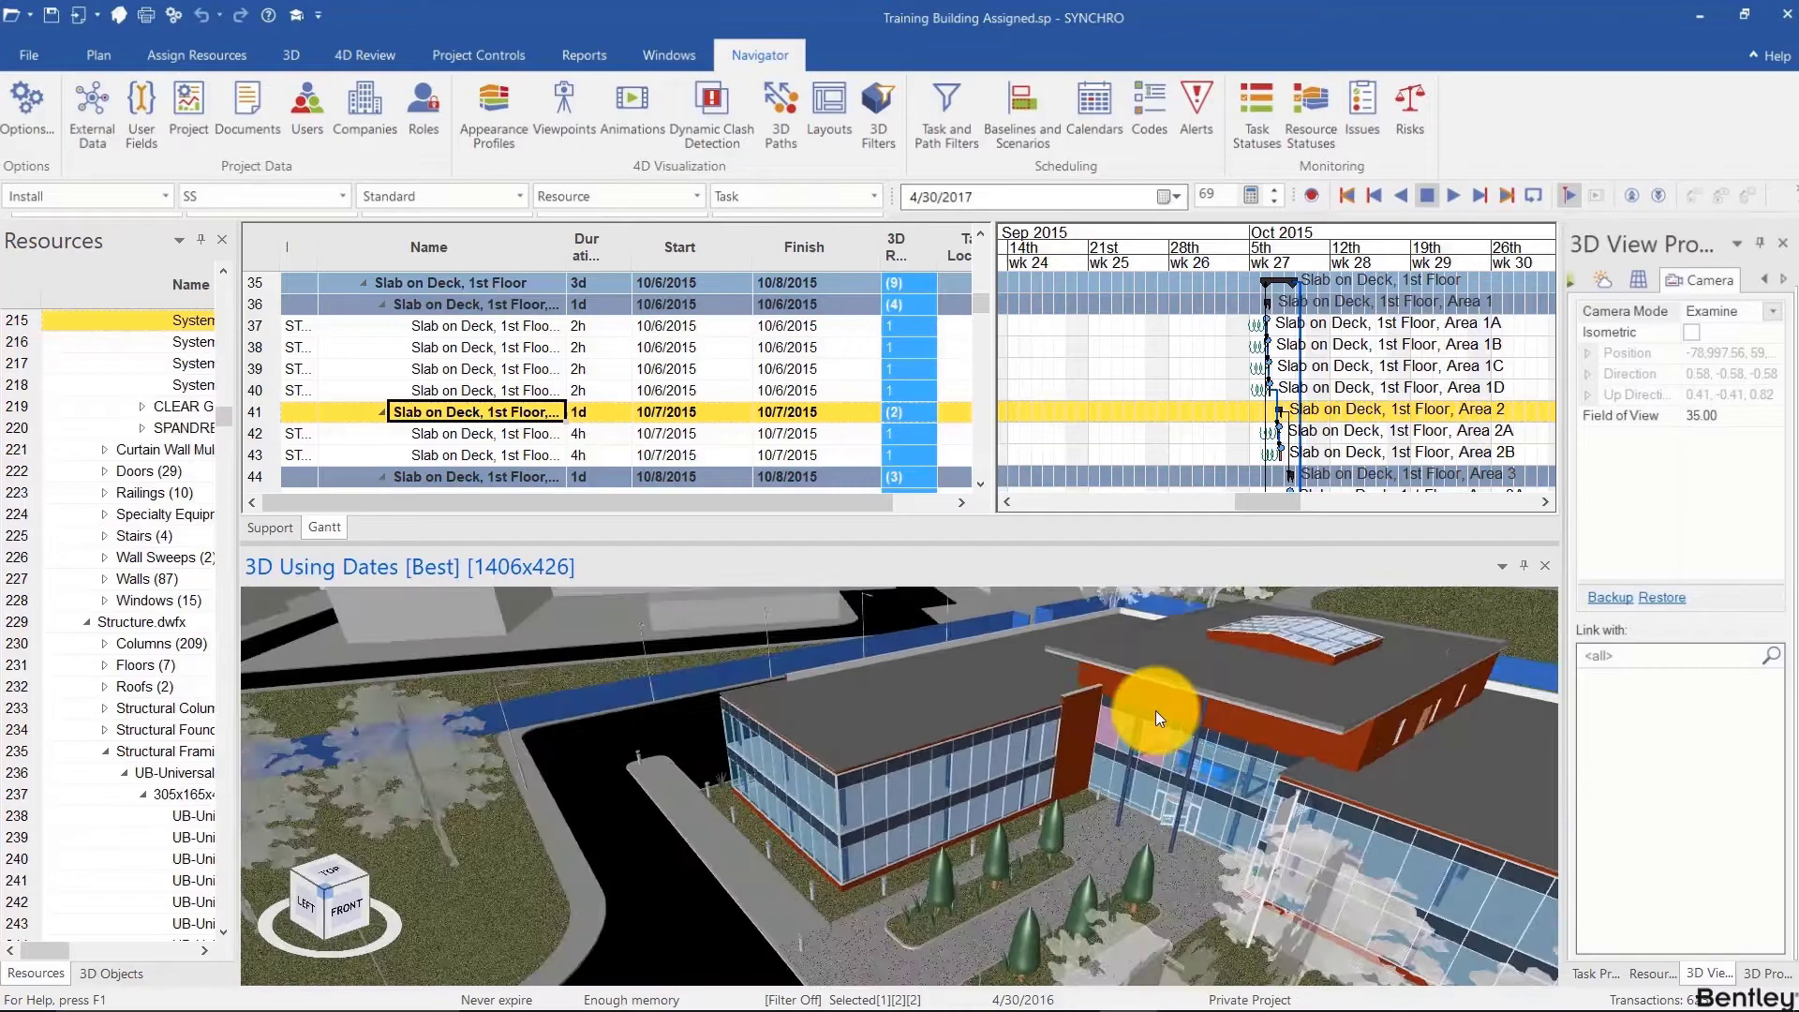
{"action": "scroll", "coordinate": [1155, 710], "scroll_direction": "up", "scroll_amount": 2}
{"action": "scroll", "coordinate": [1119, 743], "scroll_direction": "up", "scroll_amount": 3}
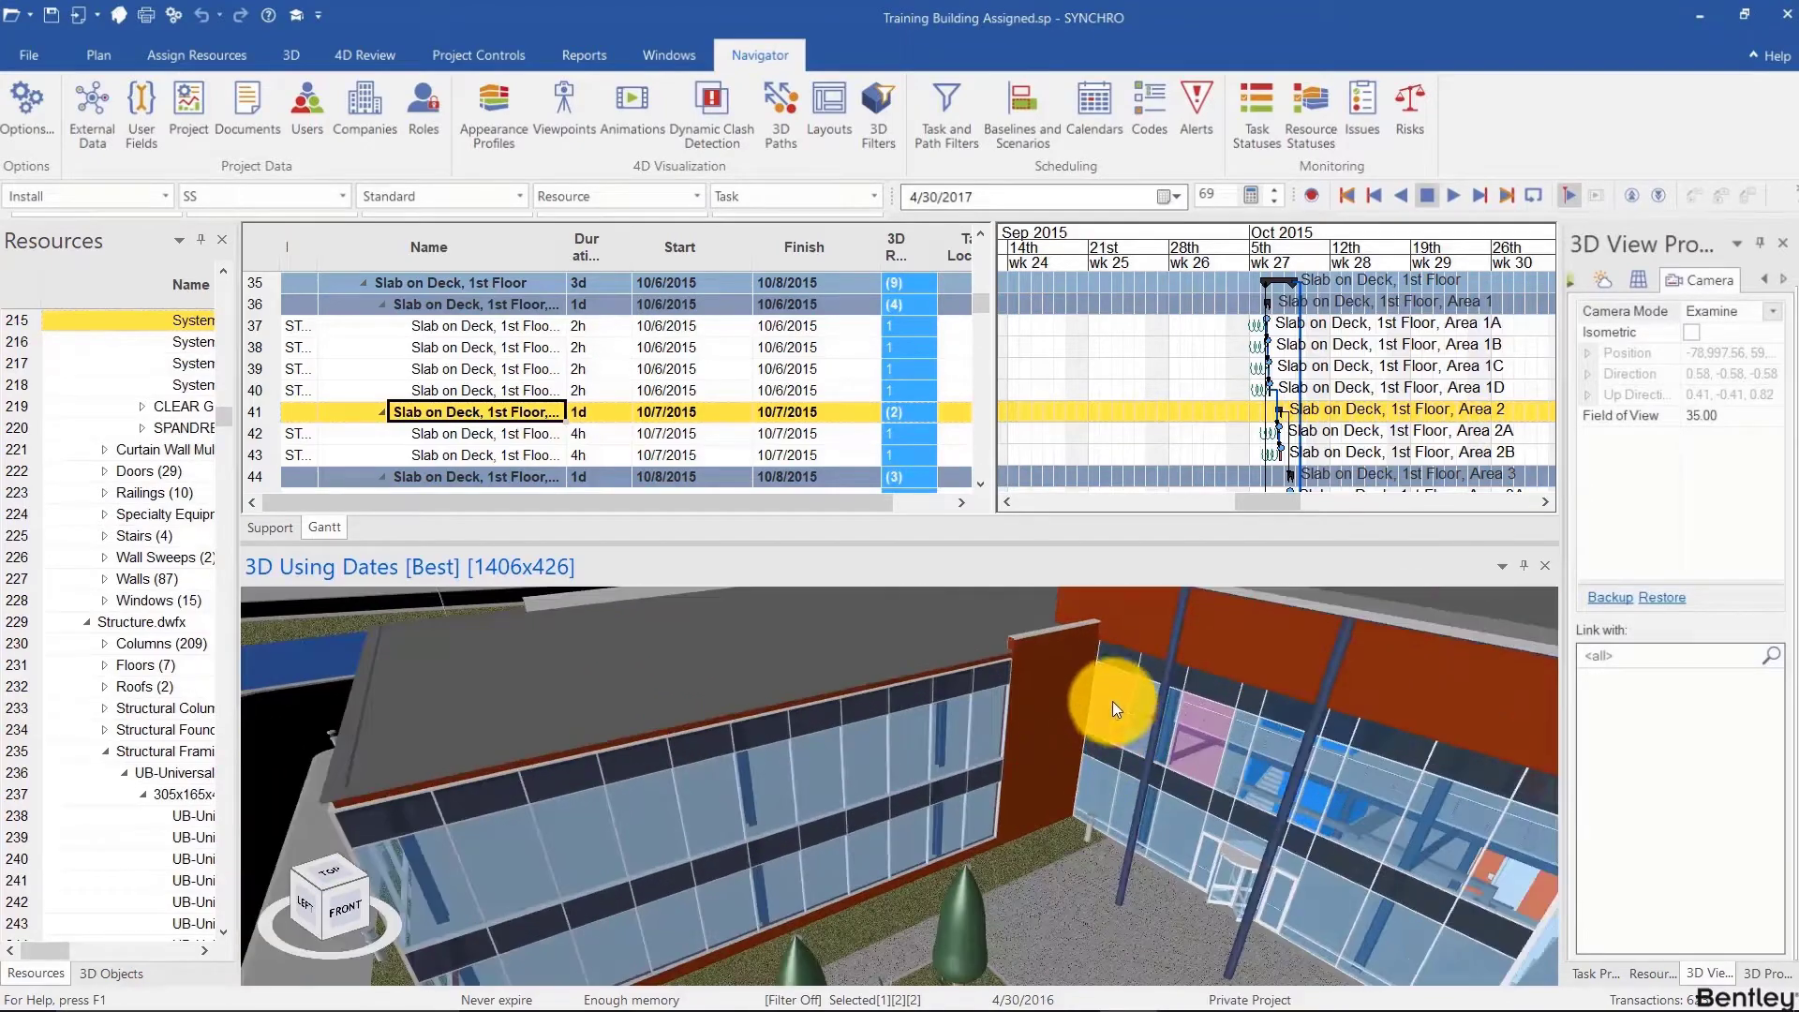
{"action": "scroll", "coordinate": [1200, 738], "scroll_direction": "down", "scroll_amount": 4}
{"action": "left_click_drag", "start_coordinate": [1234, 653], "coordinate": [1013, 804]}
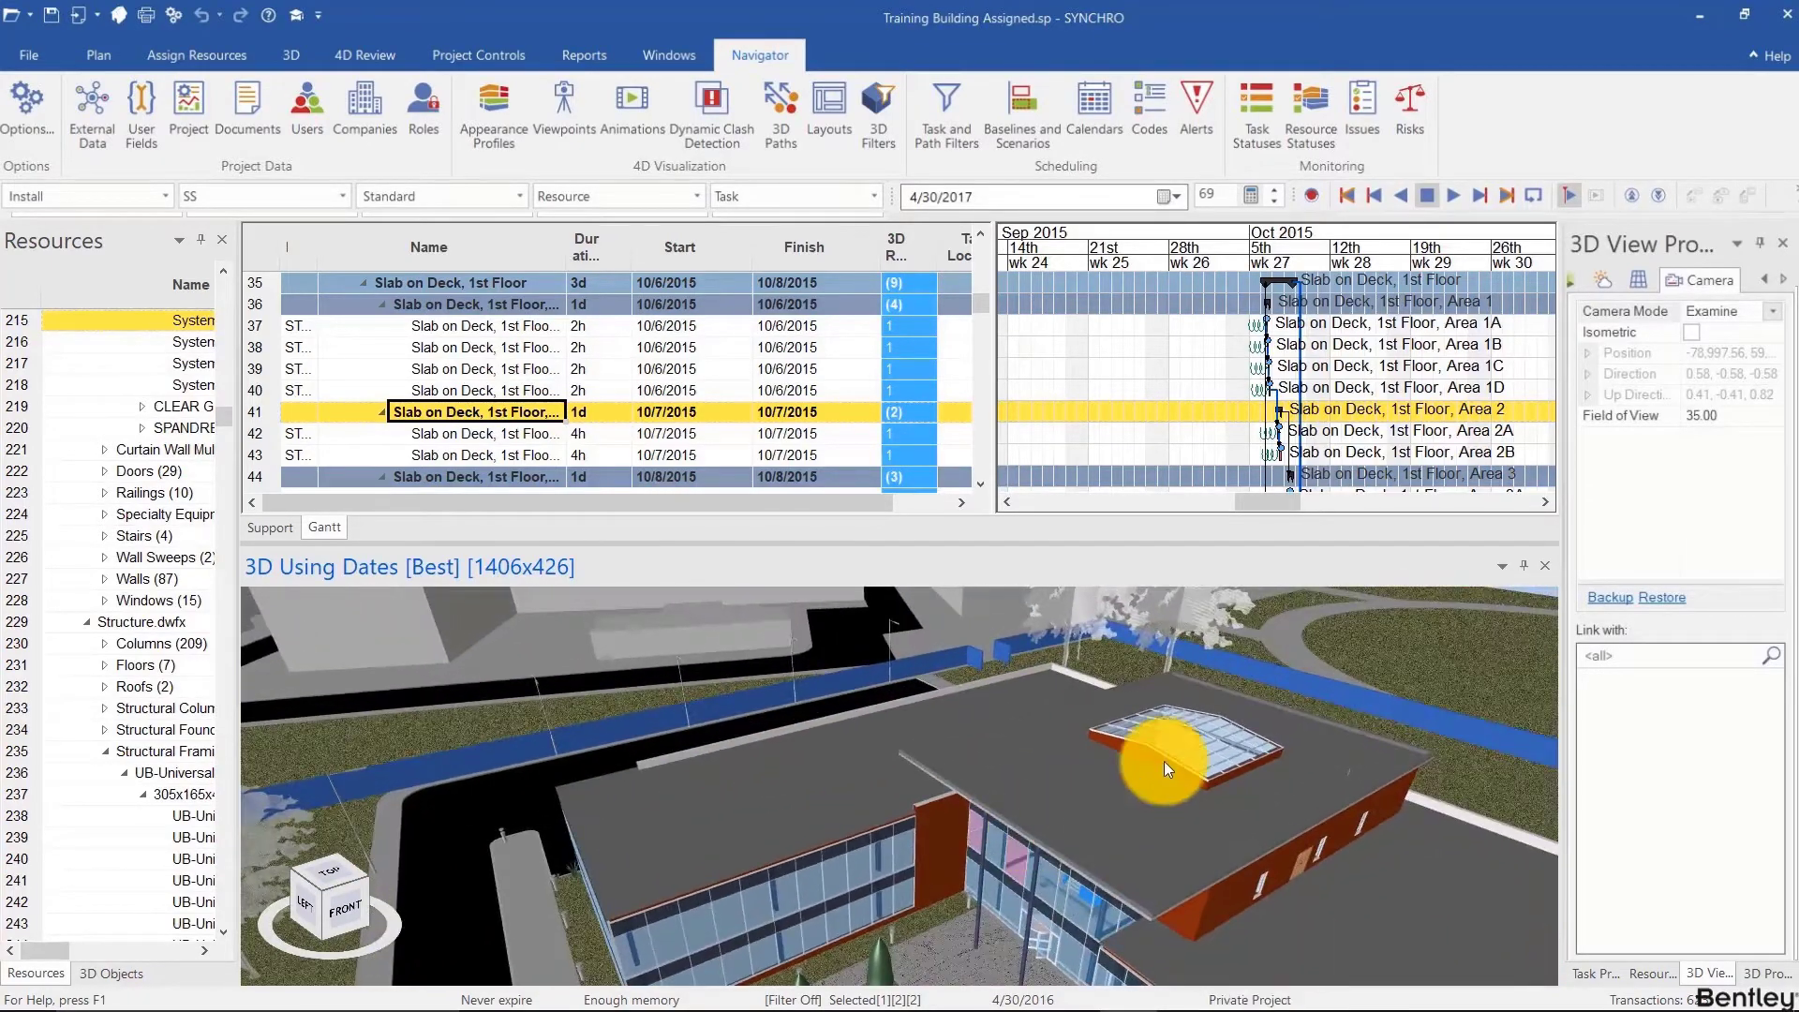
{"action": "left_click_drag", "start_coordinate": [1164, 761], "coordinate": [824, 788]}
{"action": "scroll", "coordinate": [824, 789], "scroll_direction": "up", "scroll_amount": 5}
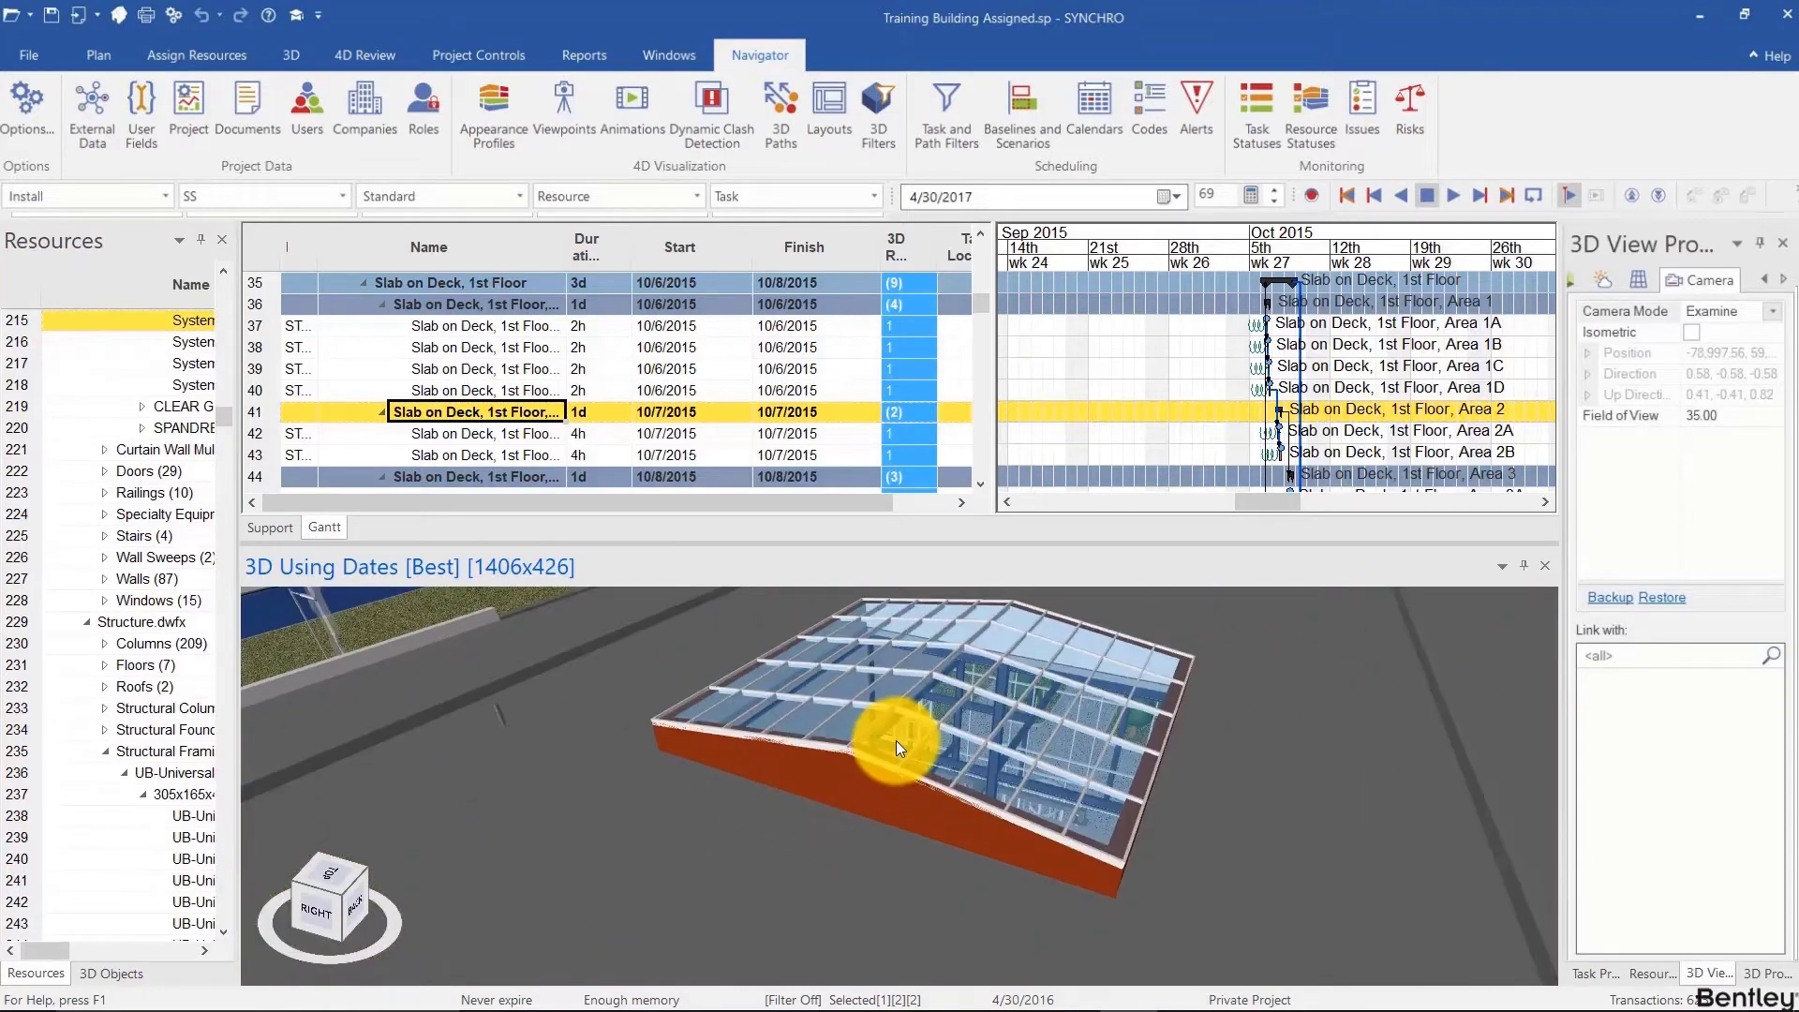
{"action": "left_click", "coordinate": [895, 736], "text": "ctrl"}
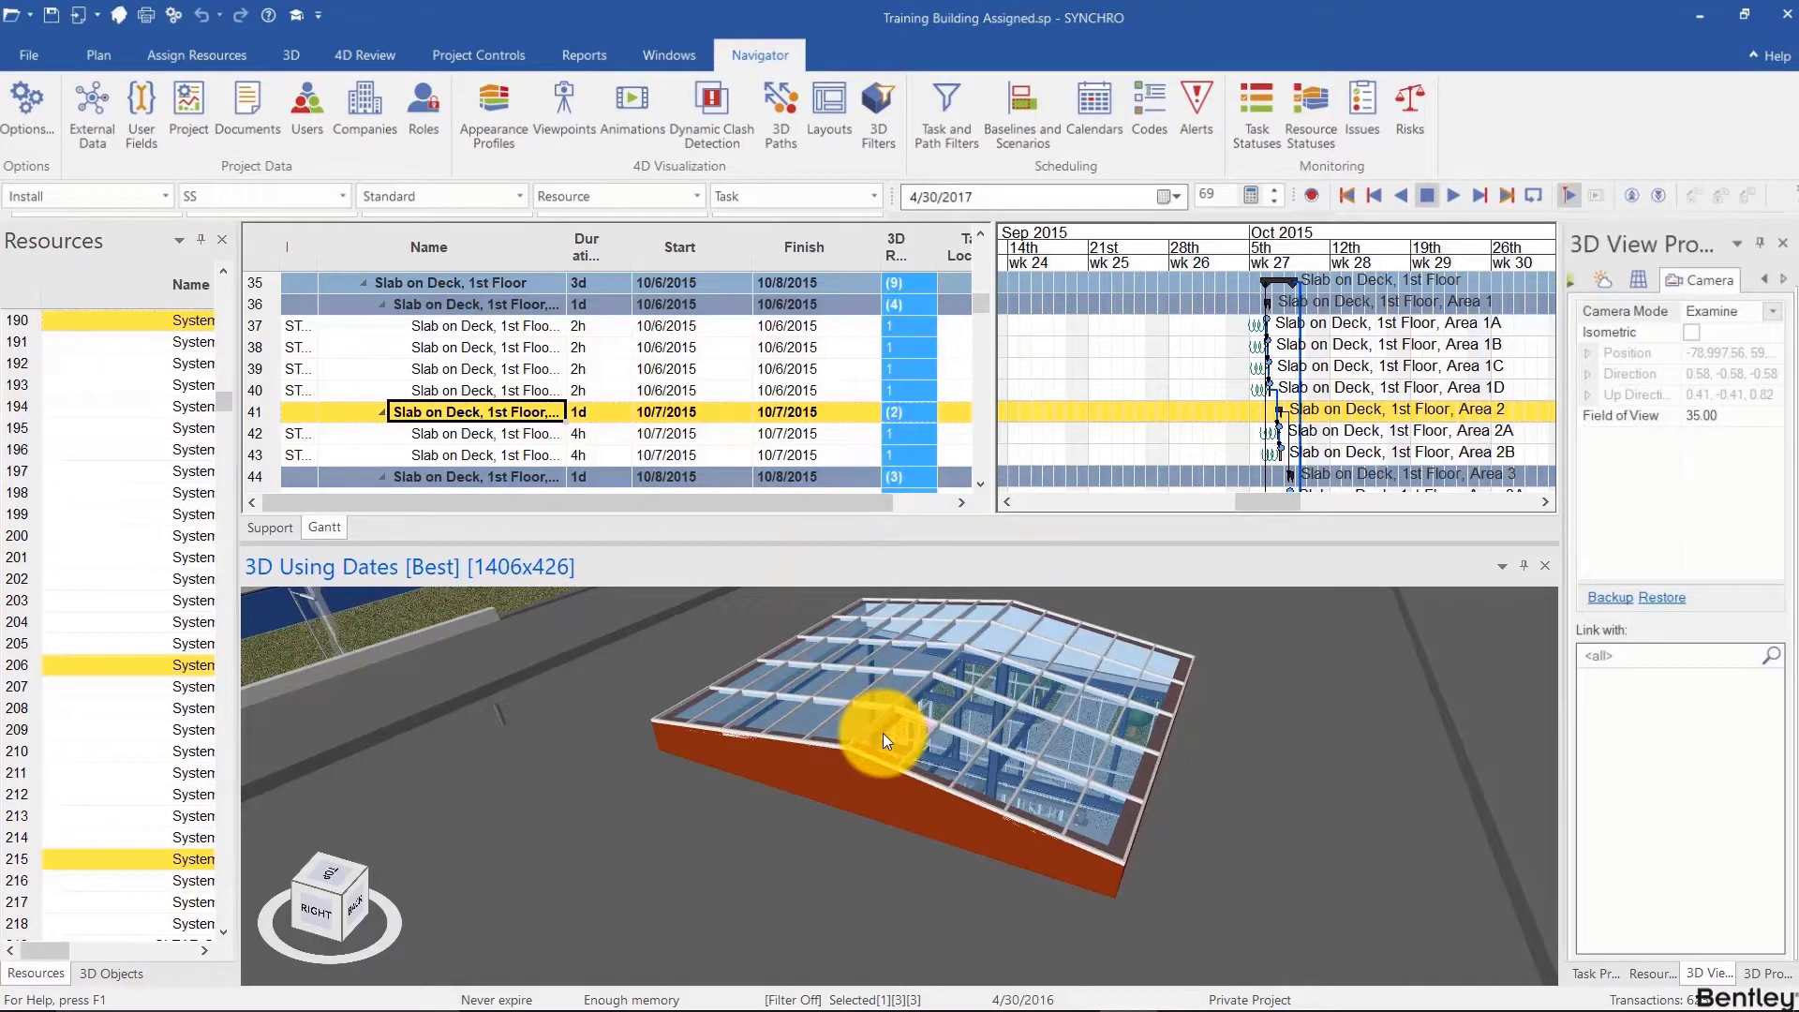
{"action": "key", "text": "Escape"}
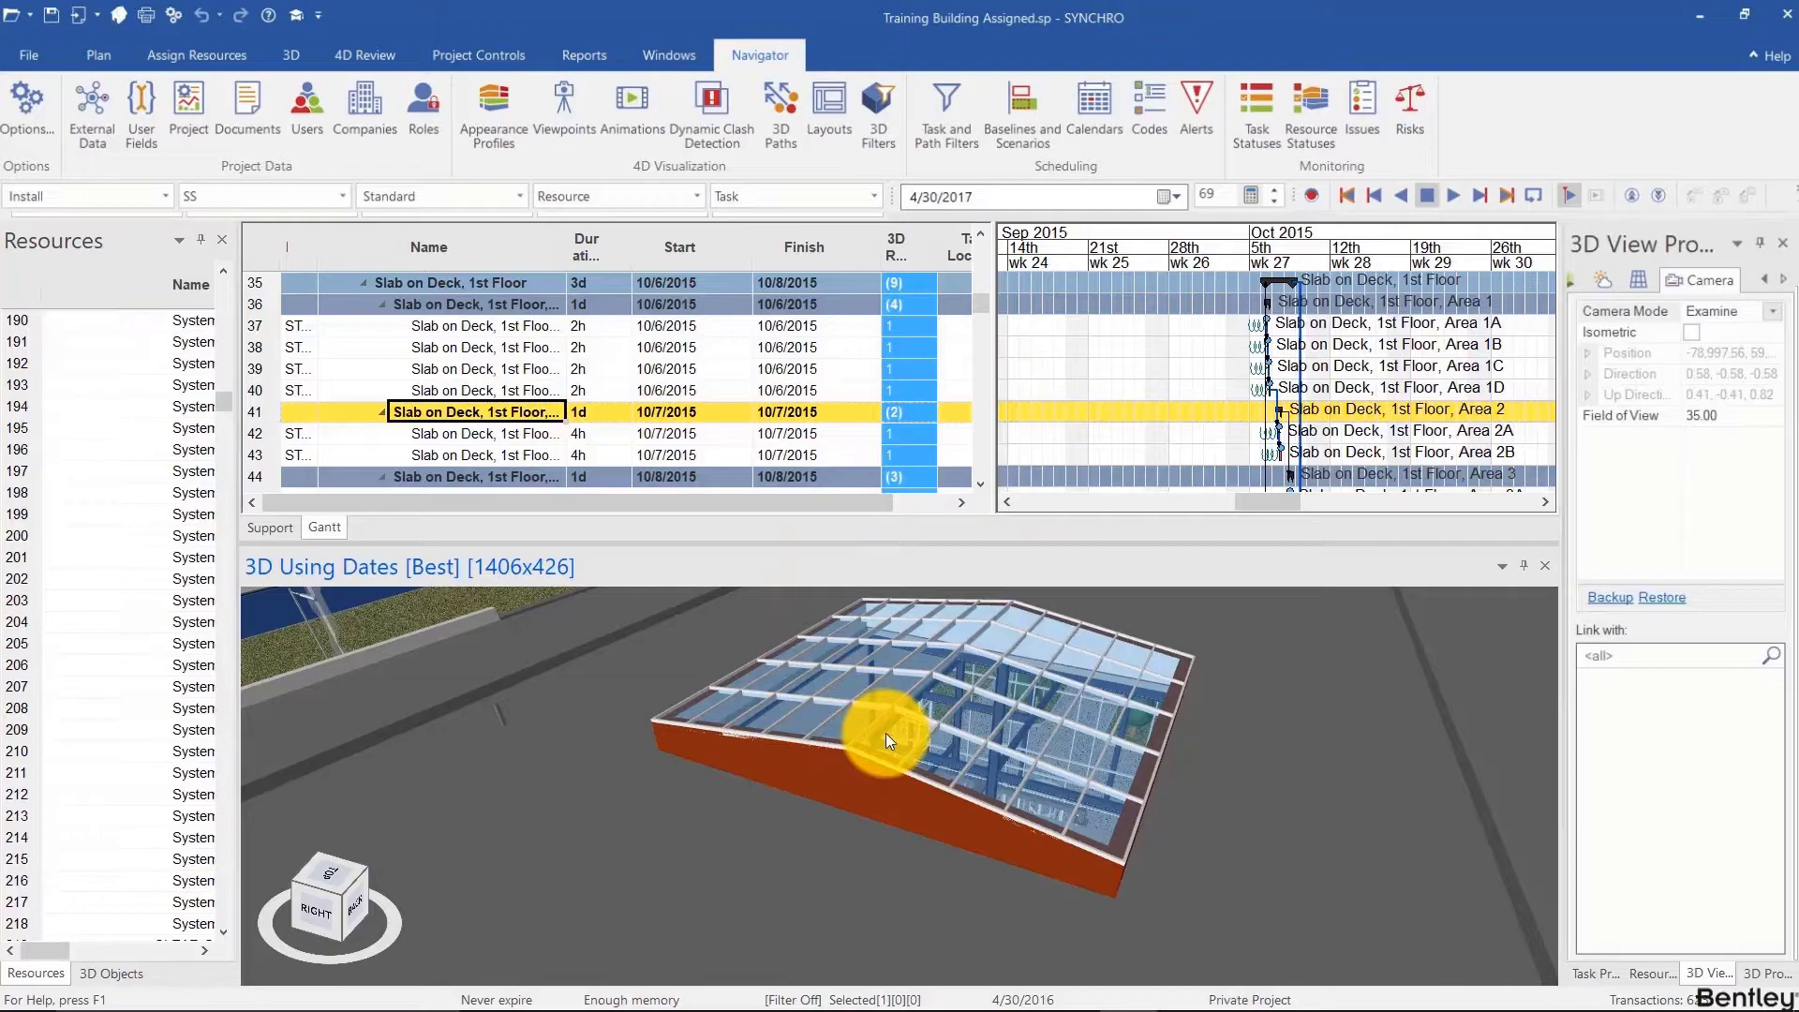
- Select five neighbouring glass panels of the roof skylight as one multiple selection and clear it
{"action": "scroll", "coordinate": [885, 733], "scroll_direction": "down", "scroll_amount": 4}
{"action": "left_click_drag", "start_coordinate": [902, 737], "coordinate": [957, 755]}
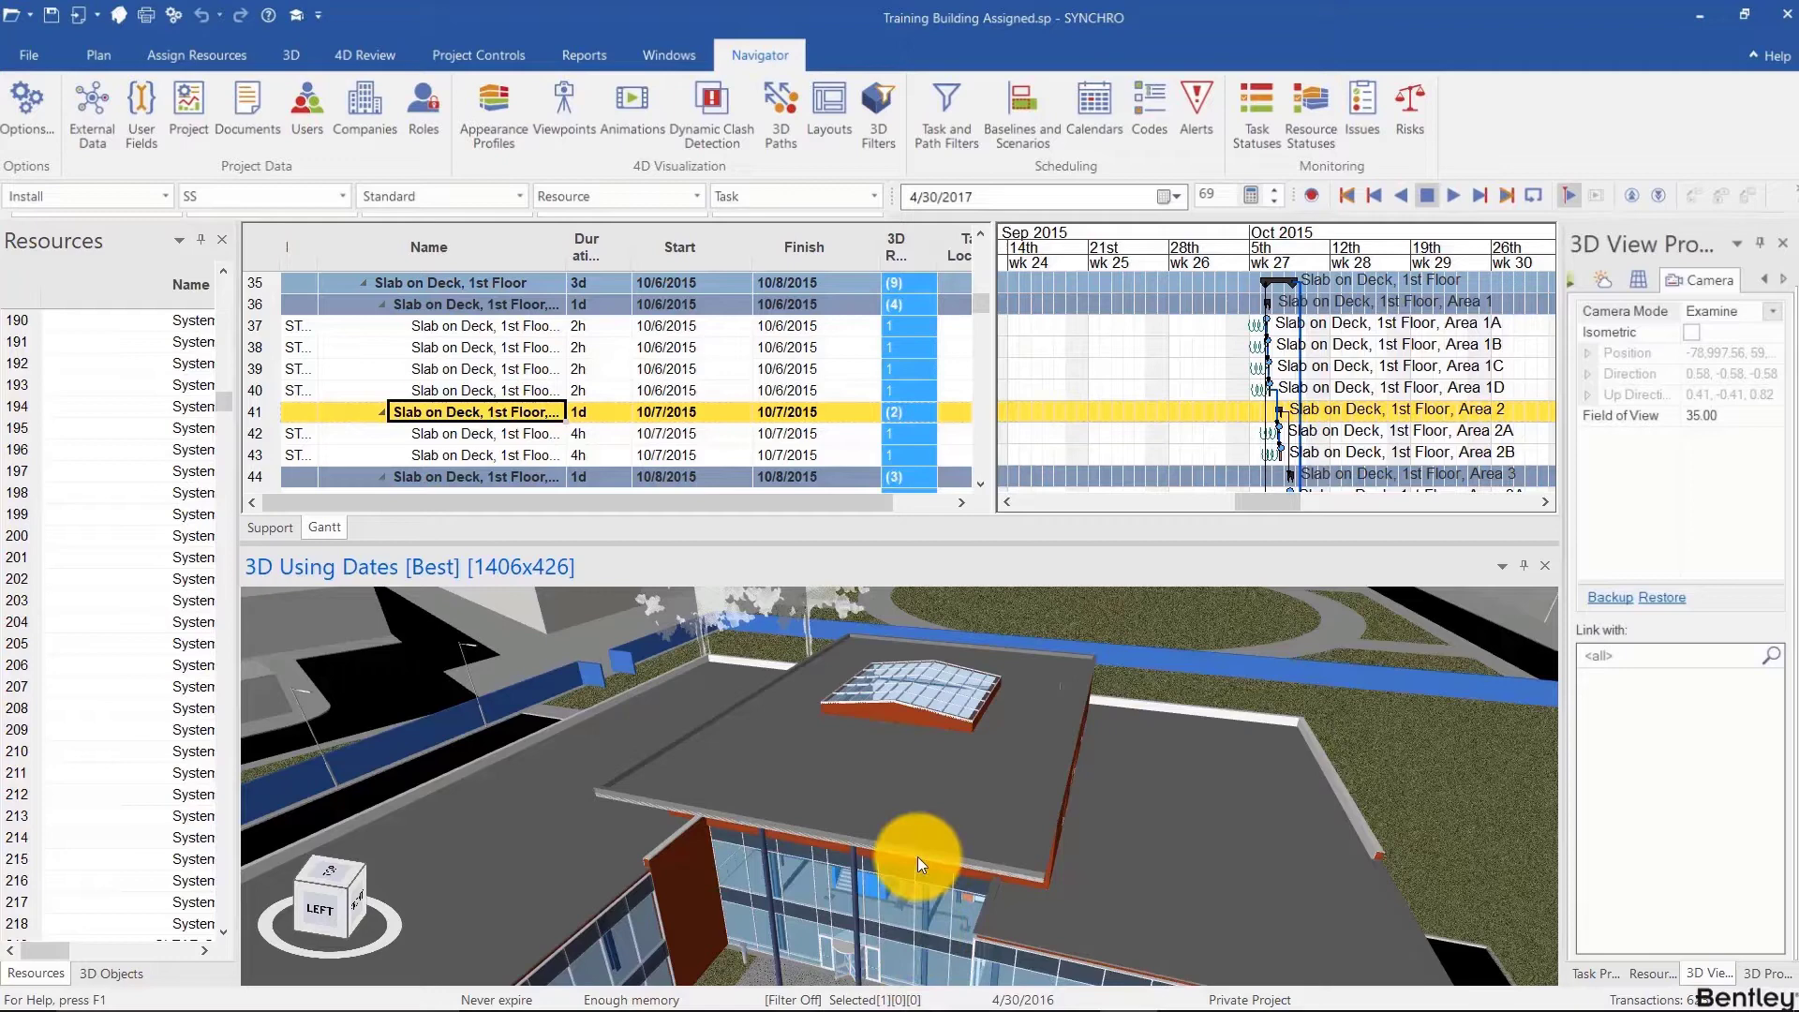
{"action": "double_click", "coordinate": [917, 688]}
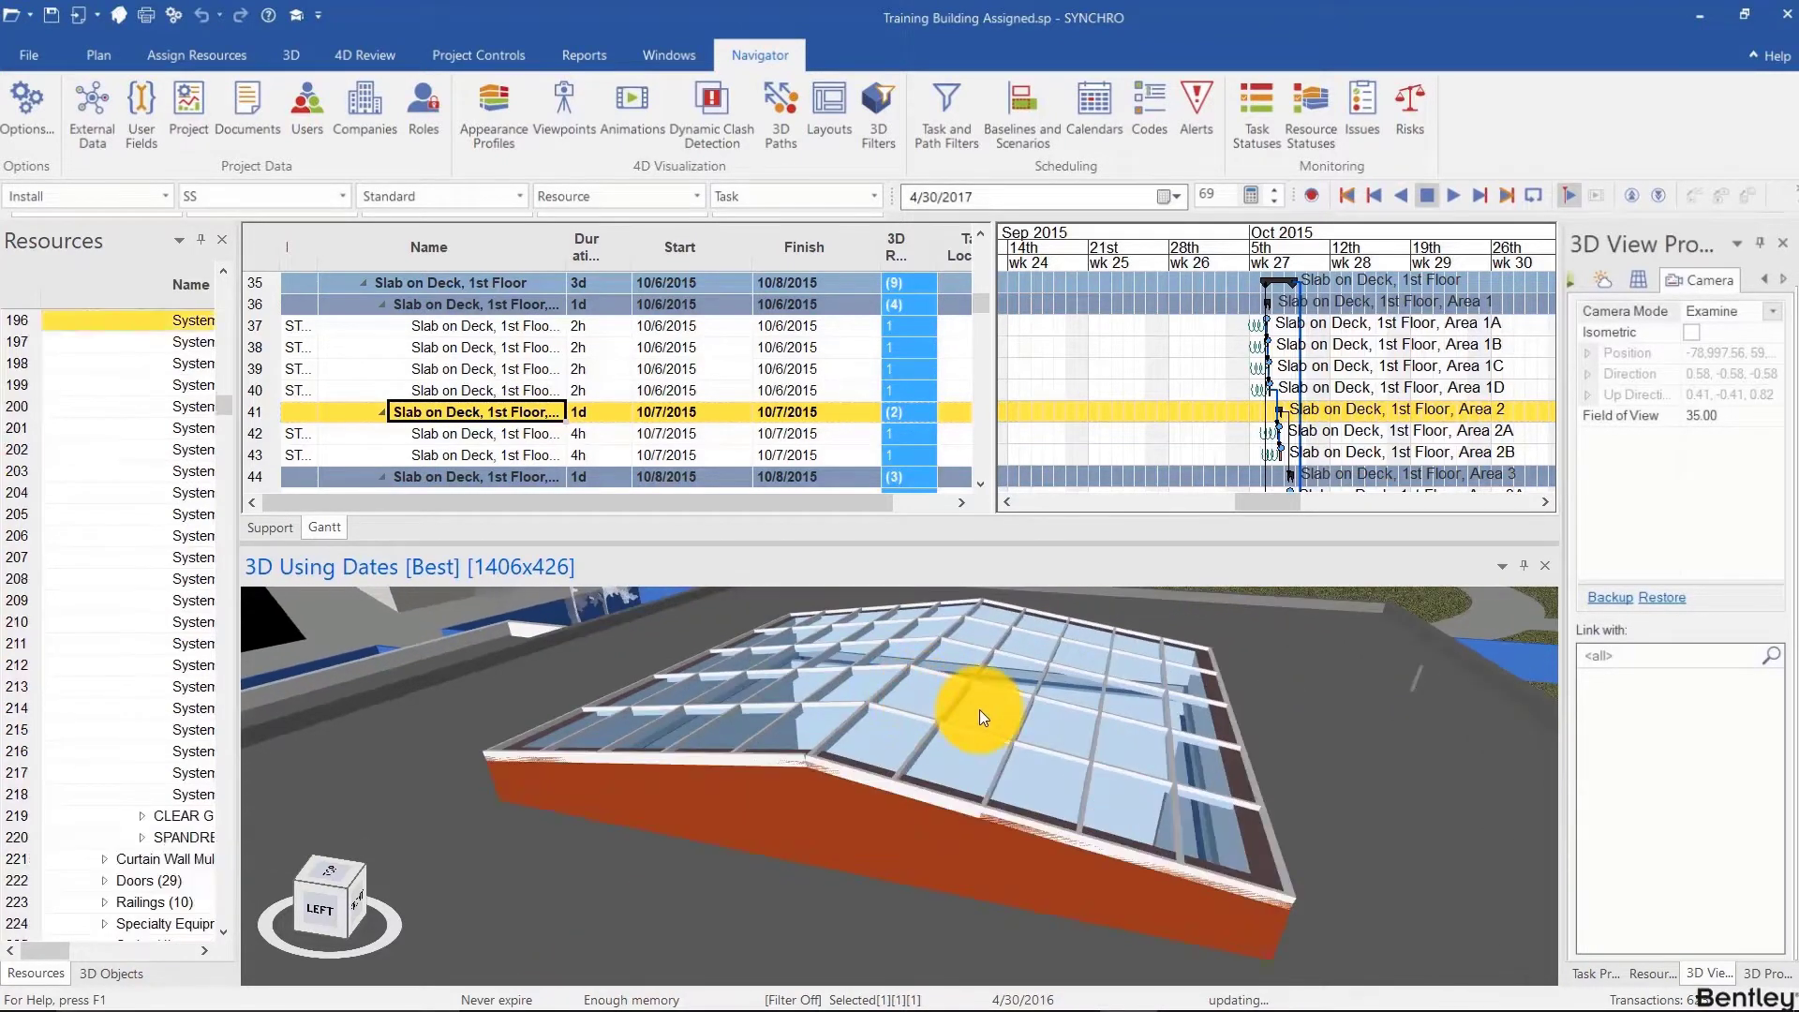
{"action": "left_click", "coordinate": [979, 709], "text": "ctrl"}
{"action": "left_click", "coordinate": [1039, 727], "text": "ctrl"}
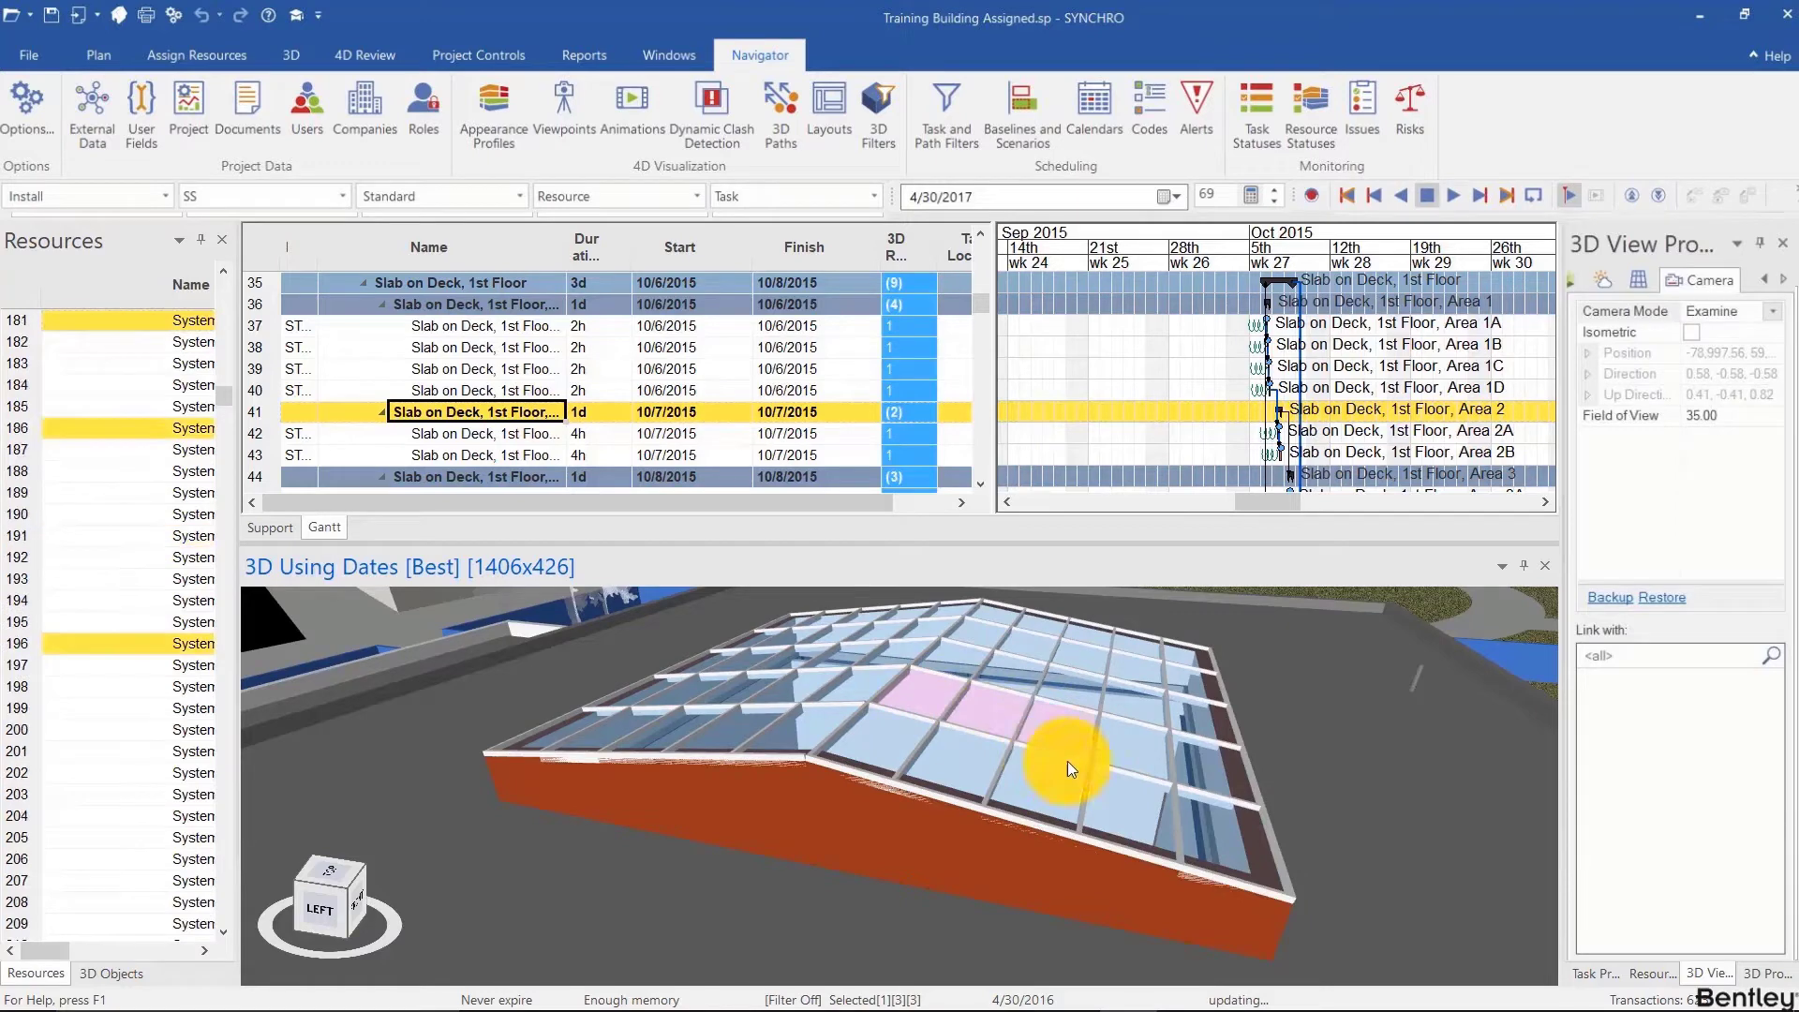
{"action": "left_click", "coordinate": [1126, 740], "text": "ctrl"}
{"action": "left_click", "coordinate": [1120, 822], "text": "ctrl"}
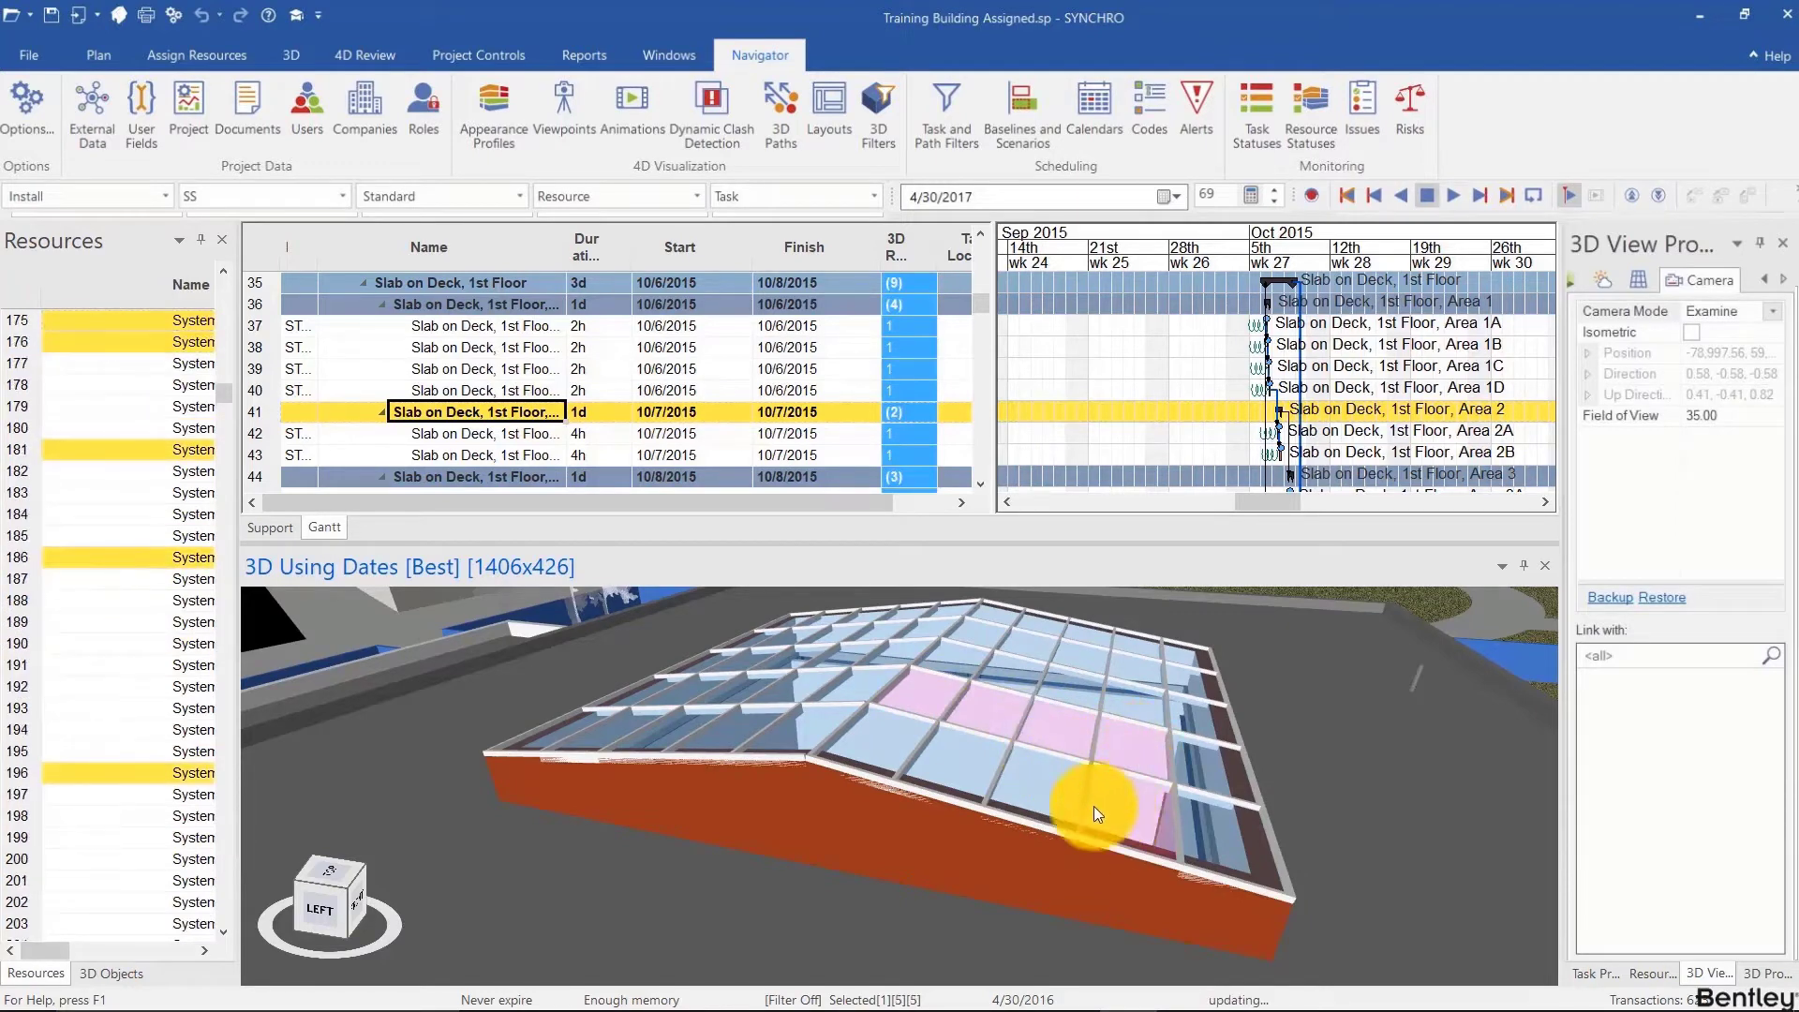
{"action": "left_click_drag", "start_coordinate": [1096, 809], "coordinate": [1039, 813]}
{"action": "scroll", "coordinate": [1075, 762], "scroll_direction": "down", "scroll_amount": 5}
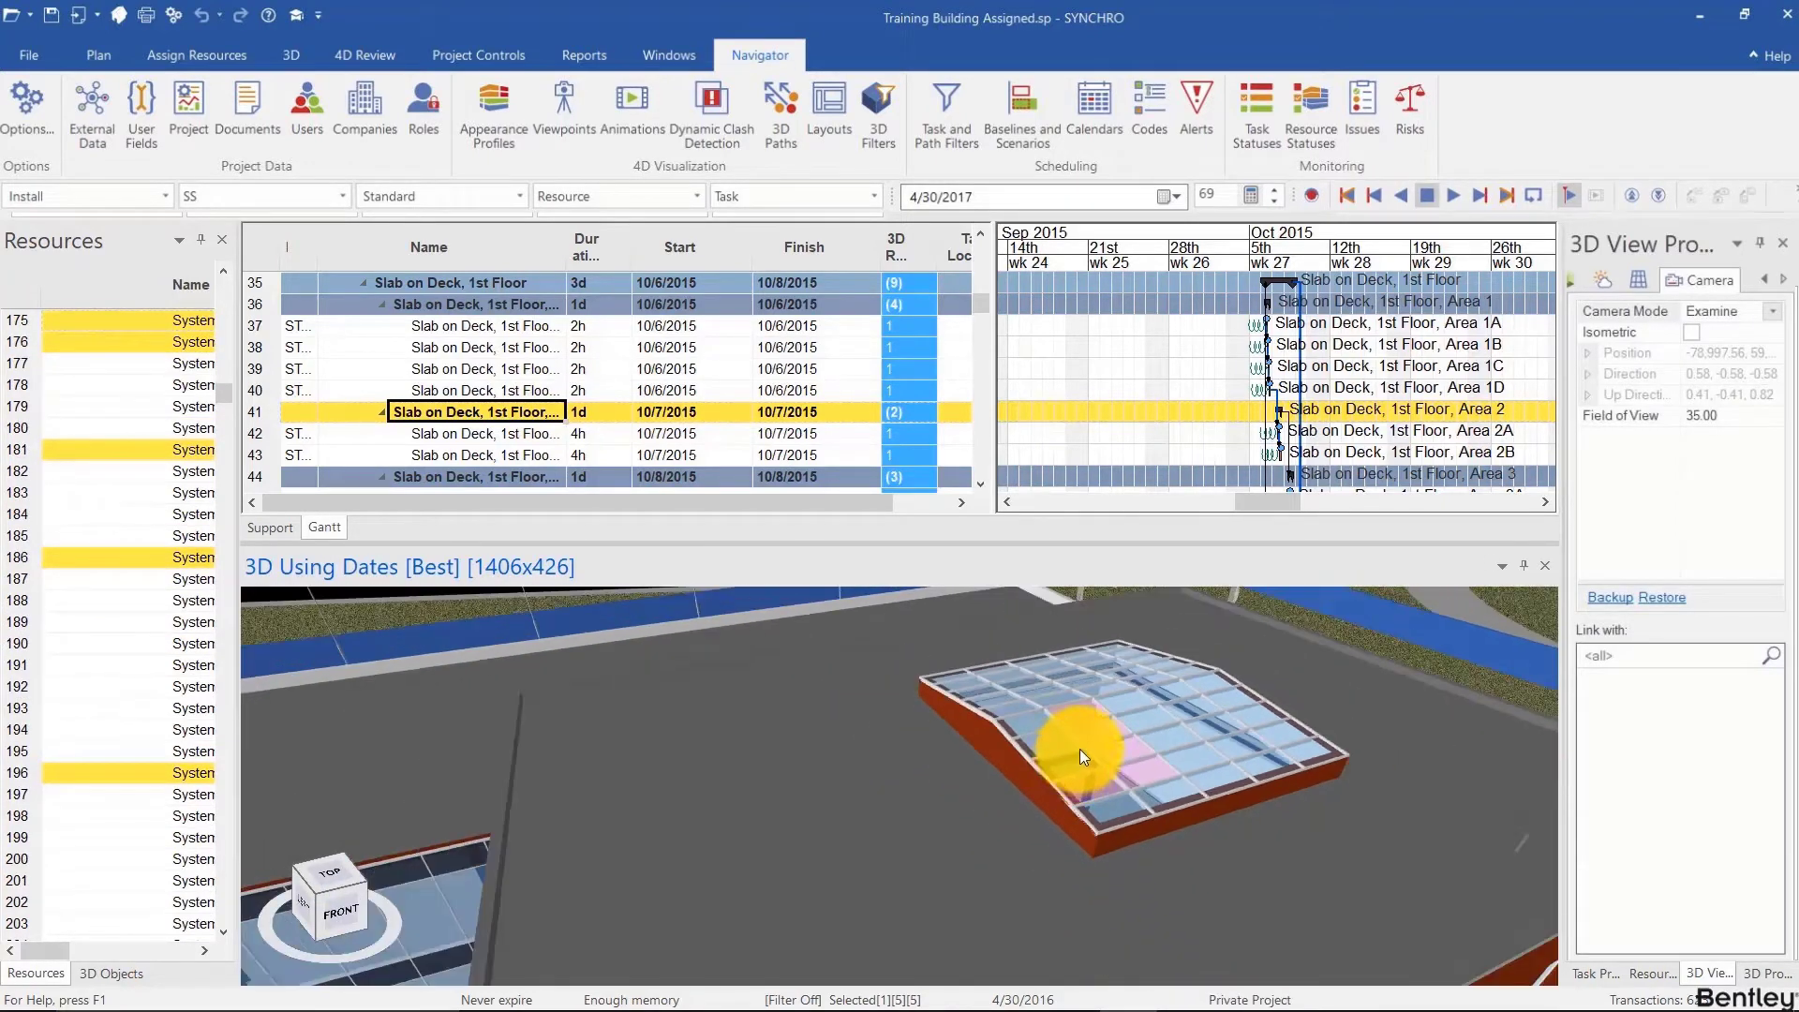
{"action": "key", "text": "Escape"}
- Box-select every object touched by a rectangle around the roof skylight, including the roof and objects below, and clear the selection
{"action": "middle_click_drag", "start_coordinate": [1080, 754], "coordinate": [1042, 742]}
{"action": "scroll", "coordinate": [949, 790], "scroll_direction": "down", "scroll_amount": 2}
{"action": "mouse_move", "coordinate": [972, 755]}
{"action": "left_mouse_down"}
{"action": "mouse_move", "coordinate": [991, 754]}
{"action": "mouse_move", "coordinate": [929, 747]}
{"action": "mouse_move", "coordinate": [1017, 725]}
{"action": "mouse_move", "coordinate": [986, 739]}
{"action": "mouse_move", "coordinate": [1057, 743]}
{"action": "mouse_move", "coordinate": [992, 755]}
{"action": "mouse_move", "coordinate": [936, 821]}
{"action": "mouse_move", "coordinate": [973, 777]}
{"action": "mouse_move", "coordinate": [921, 786]}
{"action": "mouse_move", "coordinate": [937, 768]}
{"action": "left_mouse_up"}
{"action": "scroll", "coordinate": [988, 740], "scroll_direction": "down", "scroll_amount": 3}
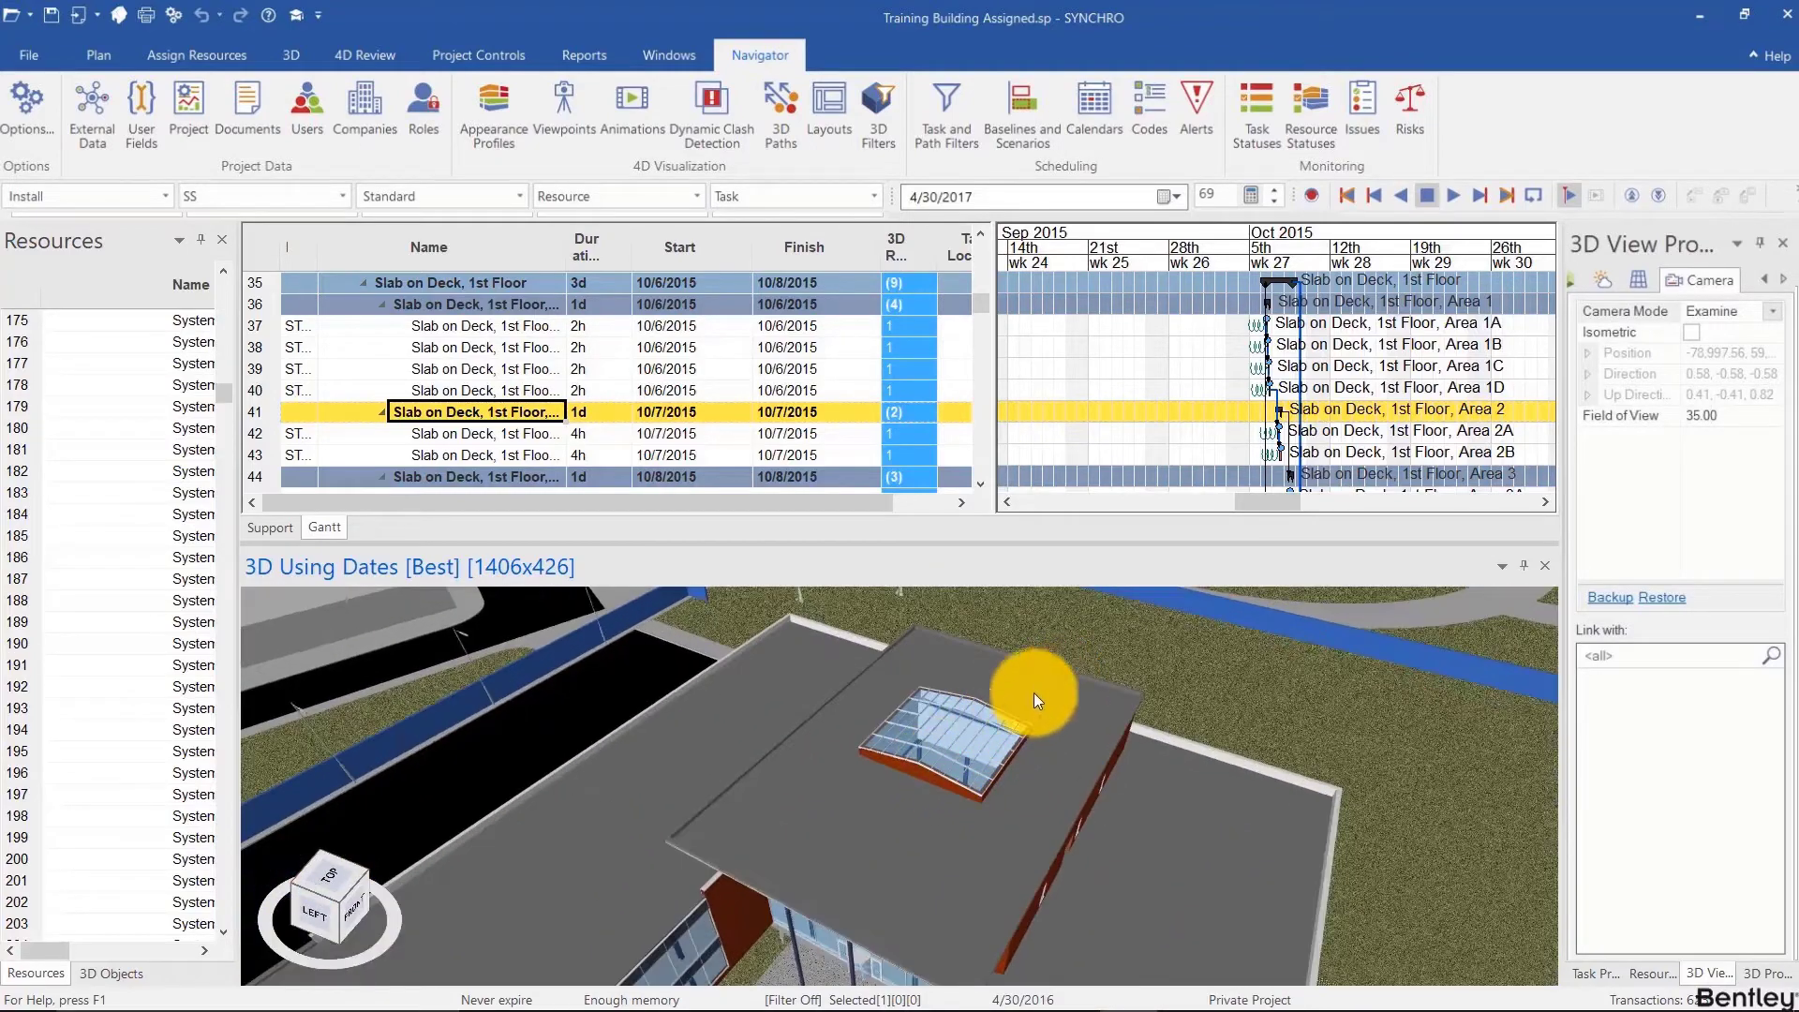
{"action": "left_click_drag", "start_coordinate": [1035, 693], "coordinate": [848, 832], "text": "shift"}
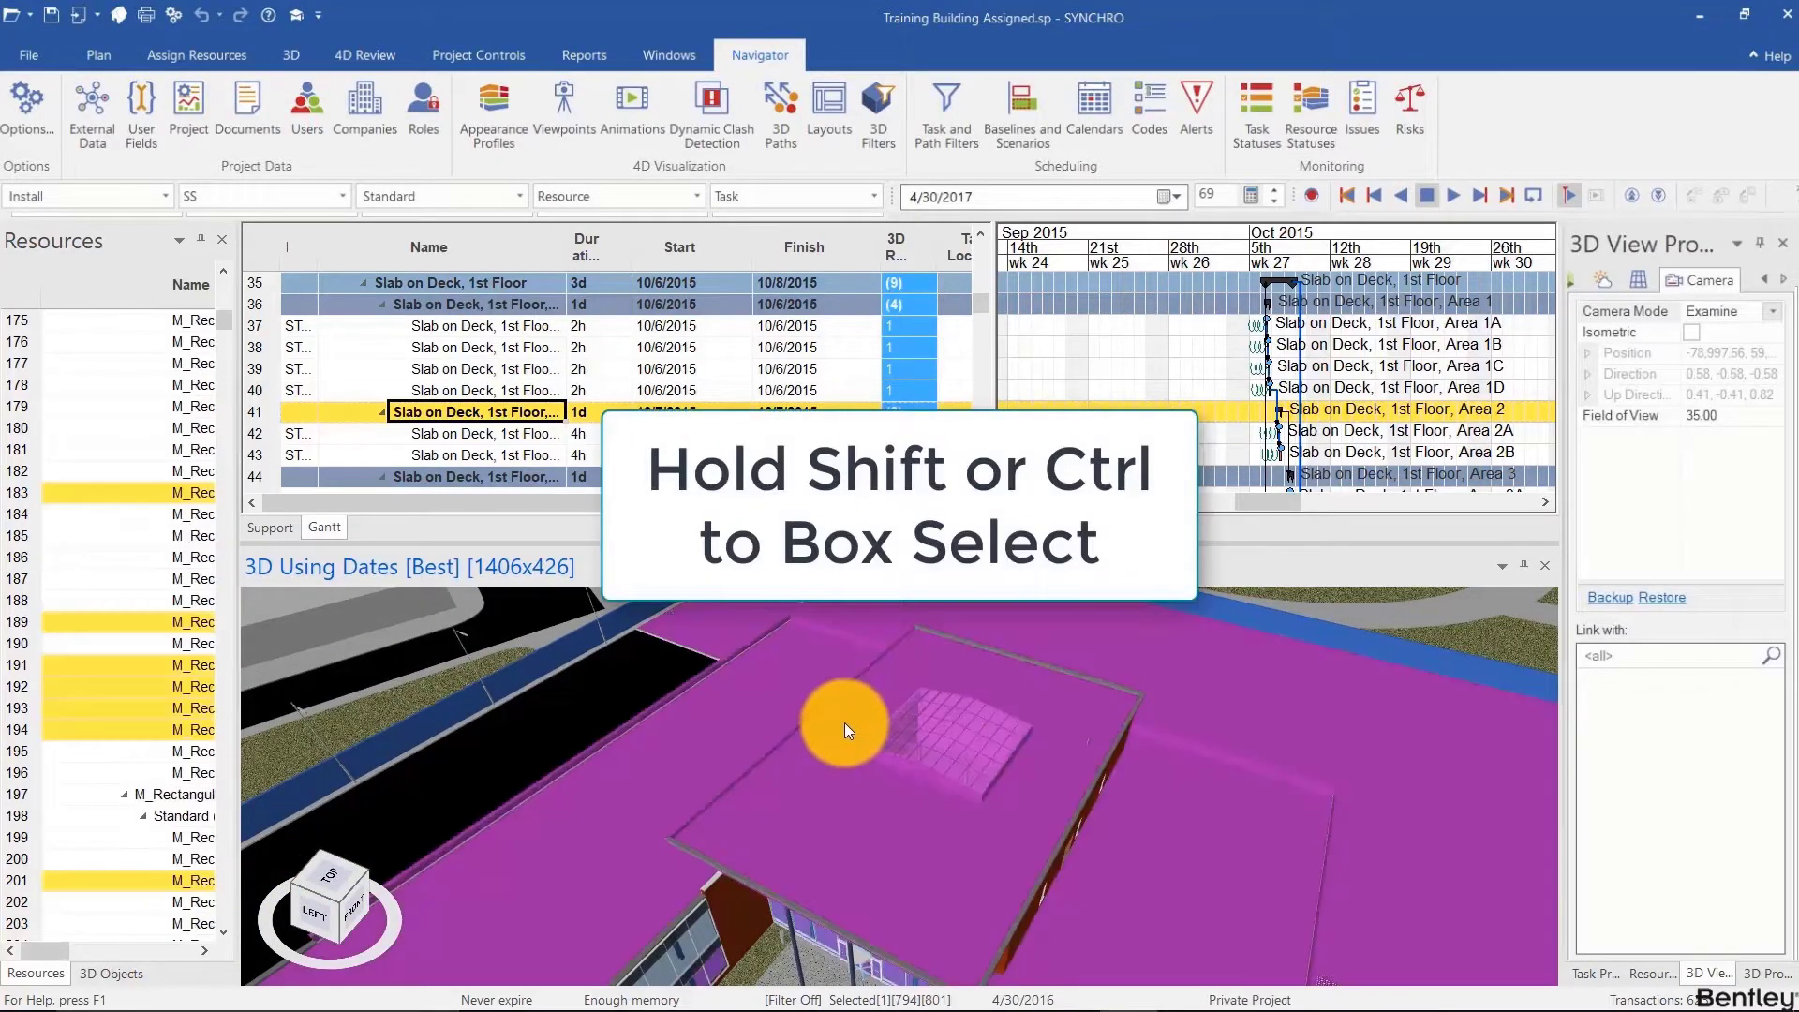
{"action": "key", "text": "Escape"}
- Box-select only the objects fully enclosed by a rectangle around the roof skylight and clear the selection
{"action": "mouse_move", "coordinate": [806, 664]}
{"action": "left_mouse_down", "text": "shift"}
{"action": "mouse_move", "coordinate": [1028, 838]}
{"action": "mouse_move", "coordinate": [837, 662]}
{"action": "left_mouse_up", "text": "shift"}
{"action": "left_click", "coordinate": [1017, 830]}
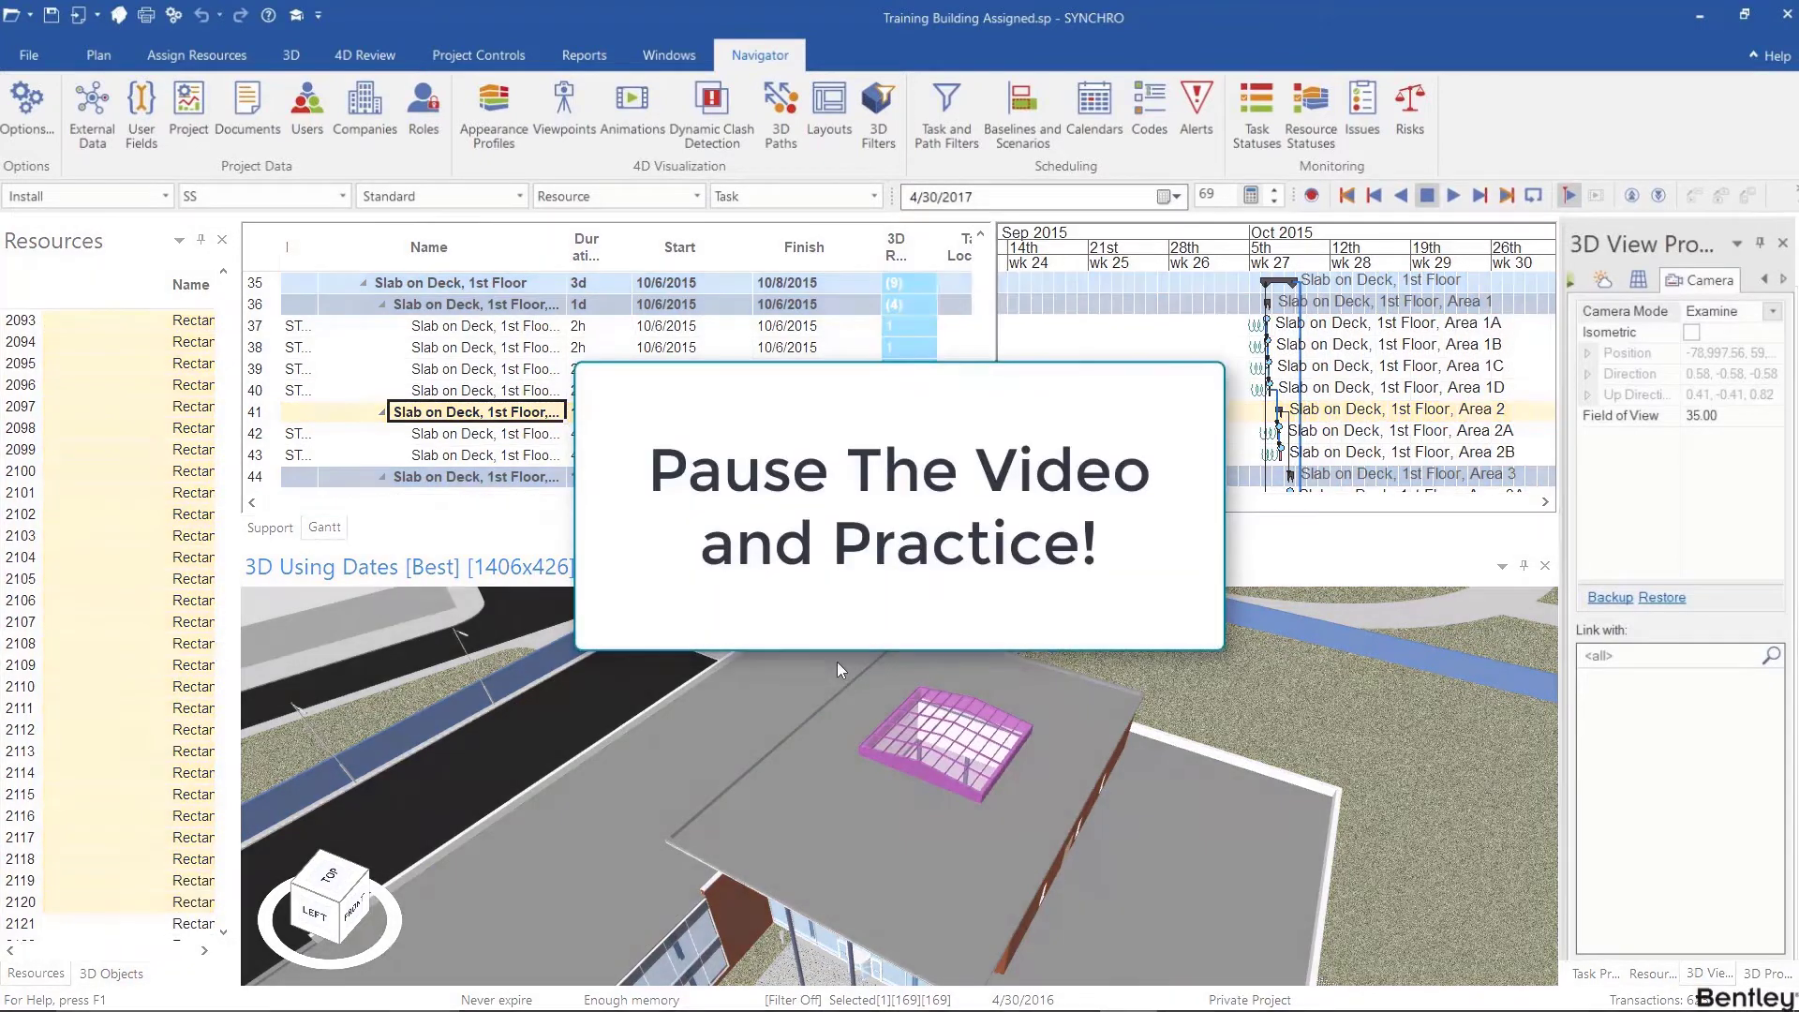
{"action": "left_click", "coordinate": [837, 662]}
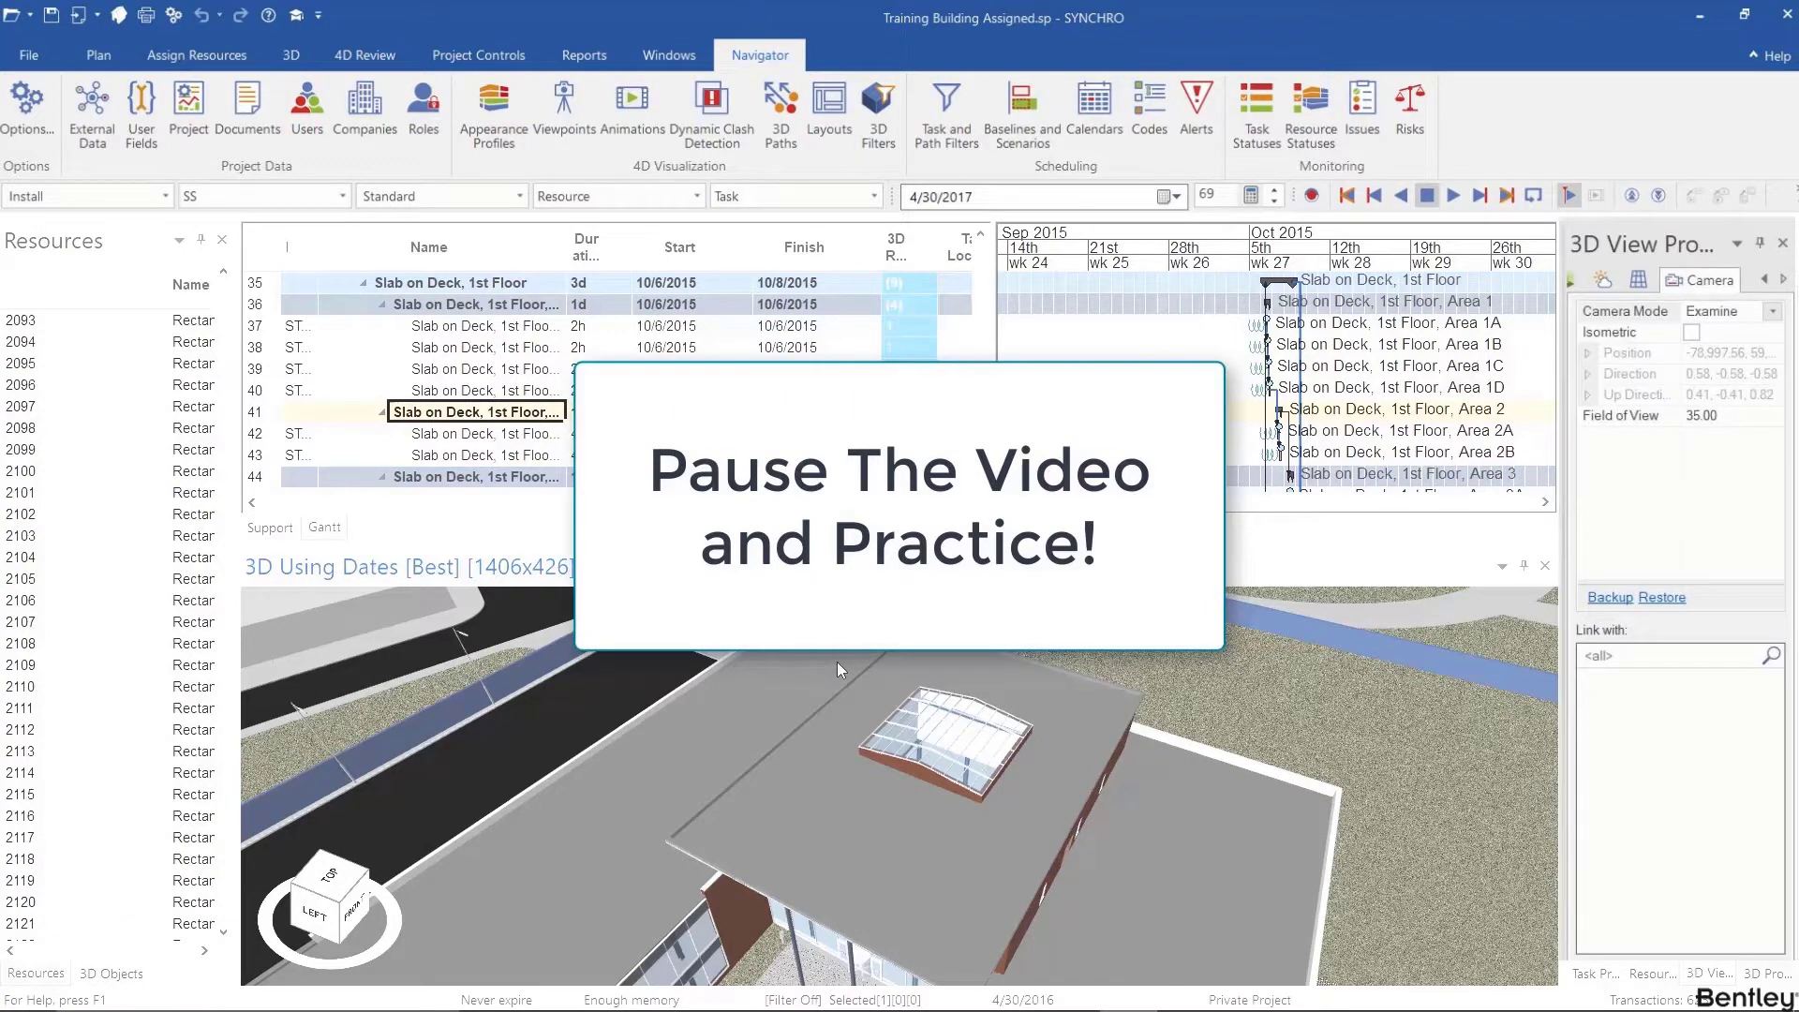
{"action": "left_click", "coordinate": [837, 663]}
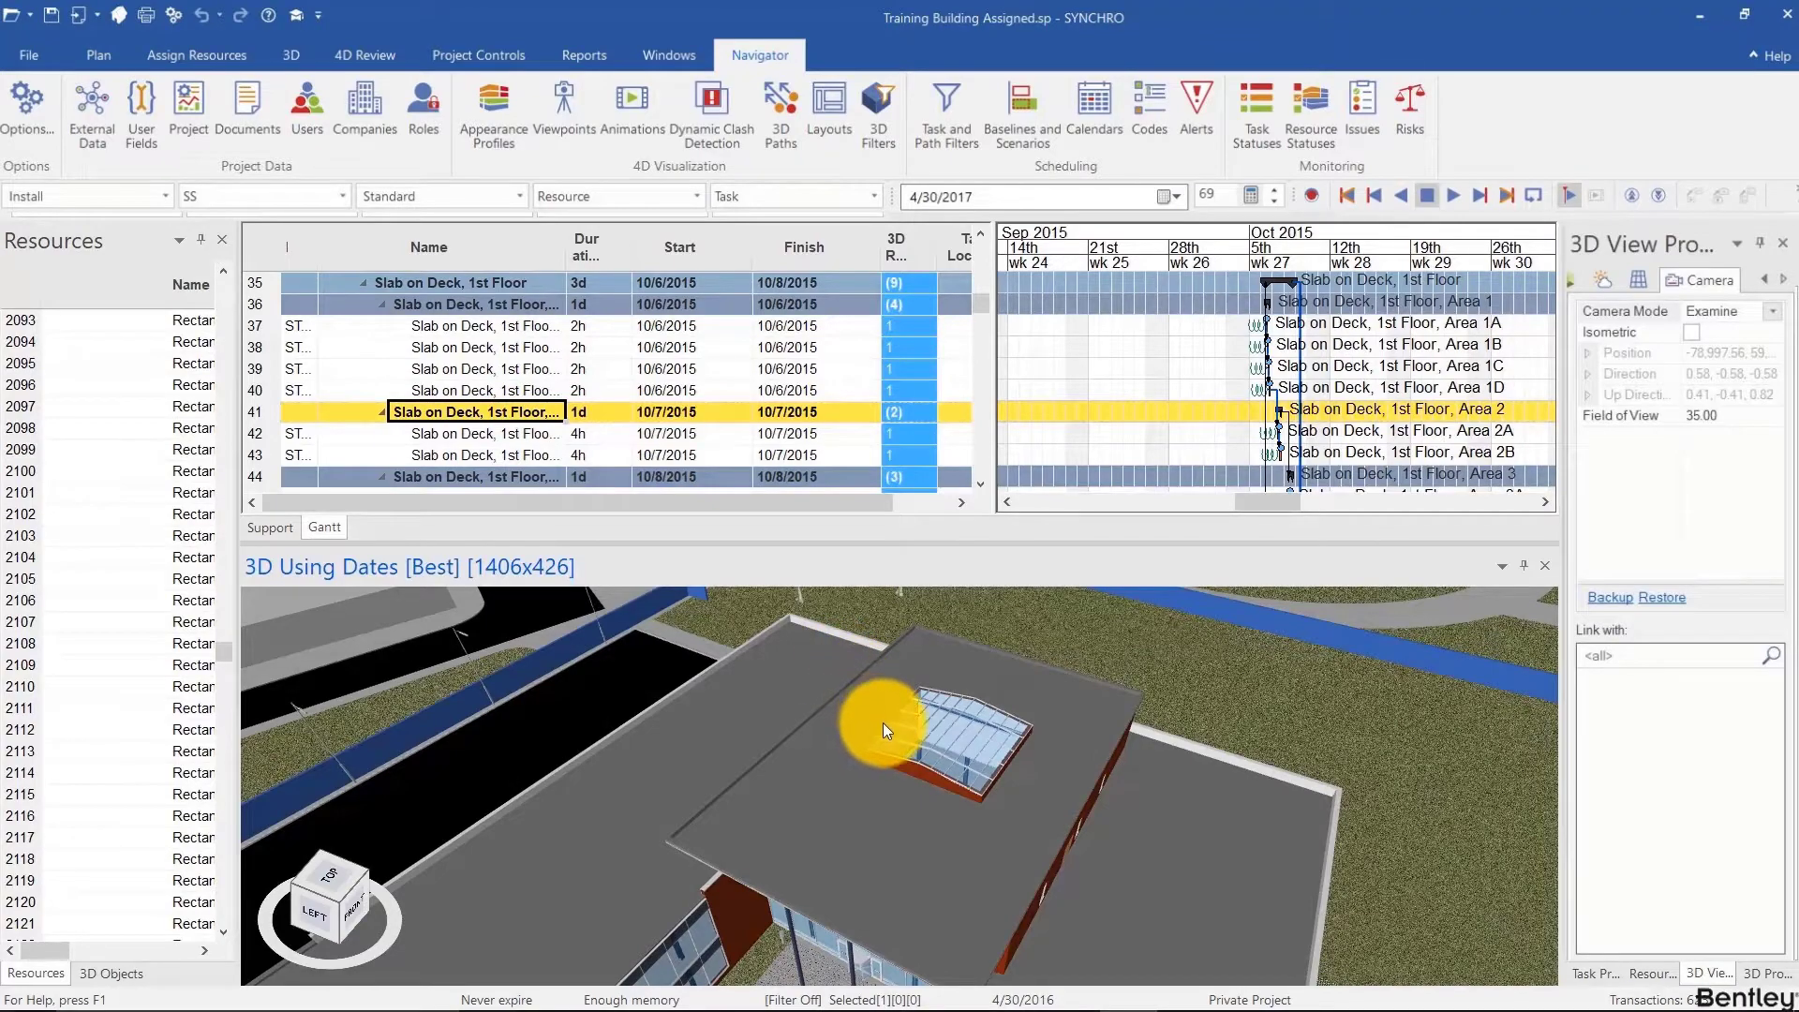
- From a top view, box-select all objects touching the skylight area and inspect the highlighted skylight up close
{"action": "left_click_drag", "start_coordinate": [886, 727], "coordinate": [941, 818]}
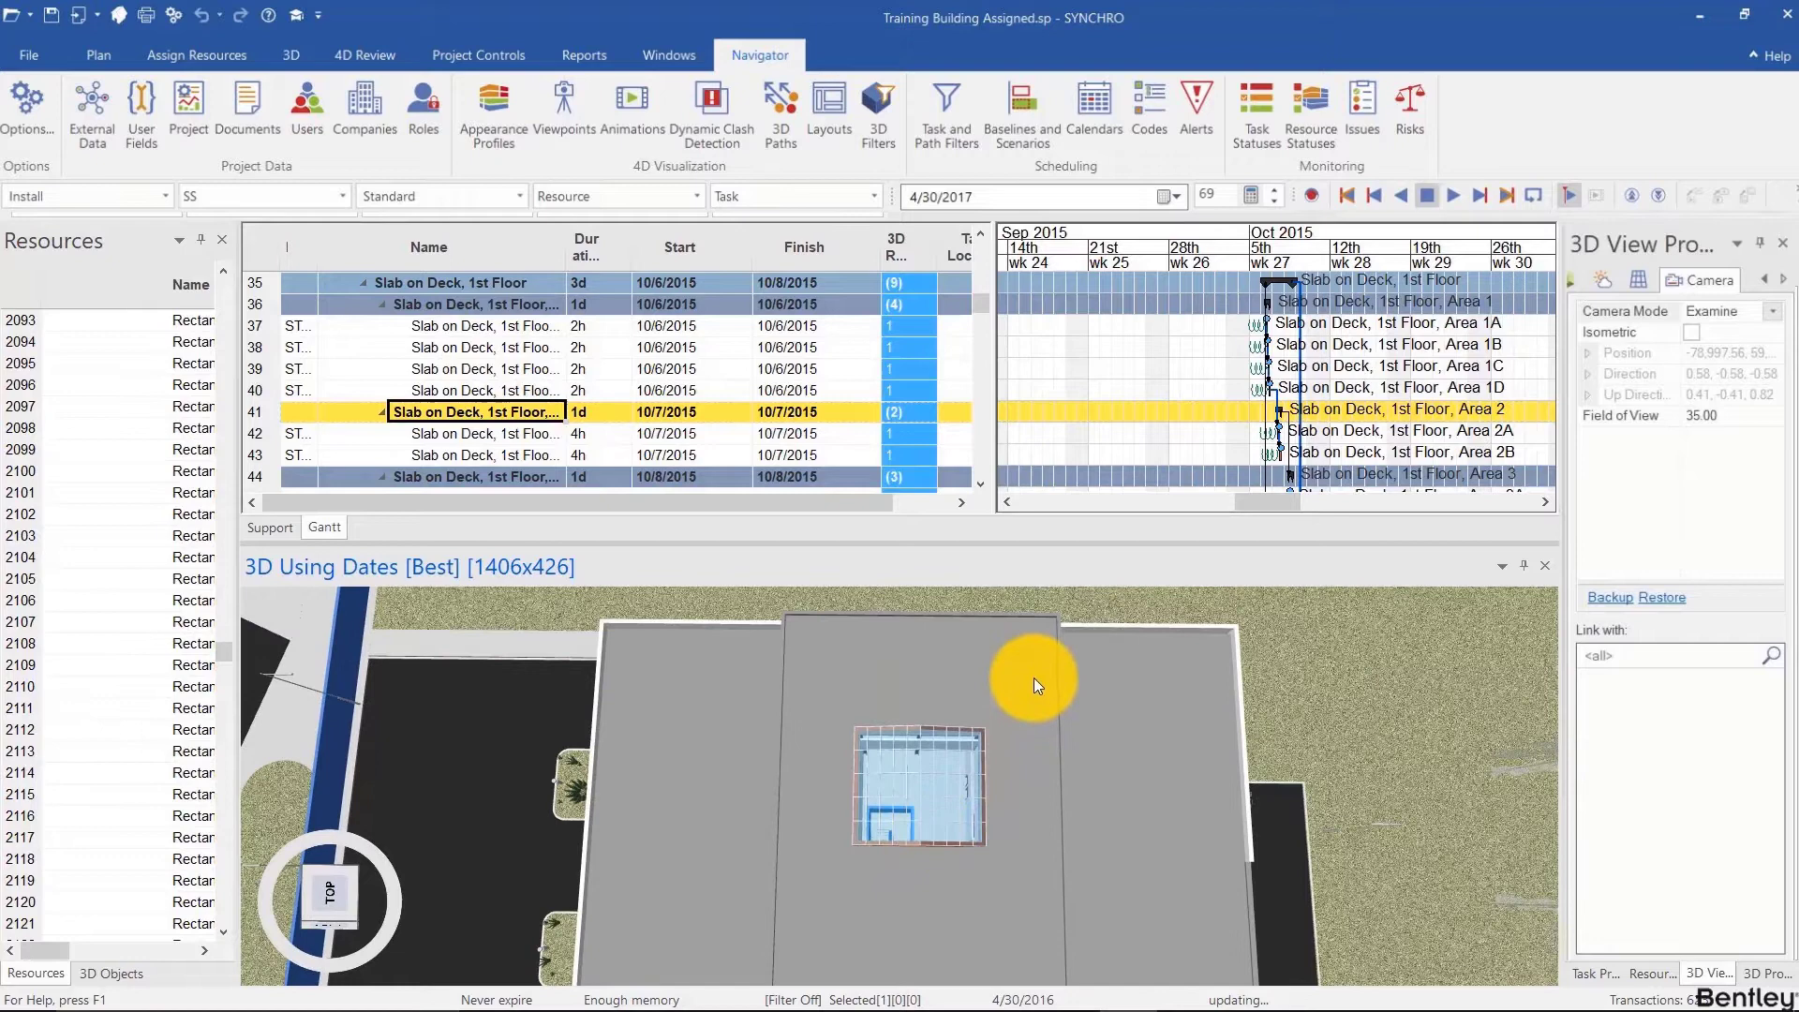
{"action": "left_click_drag", "start_coordinate": [1034, 677], "coordinate": [828, 878]}
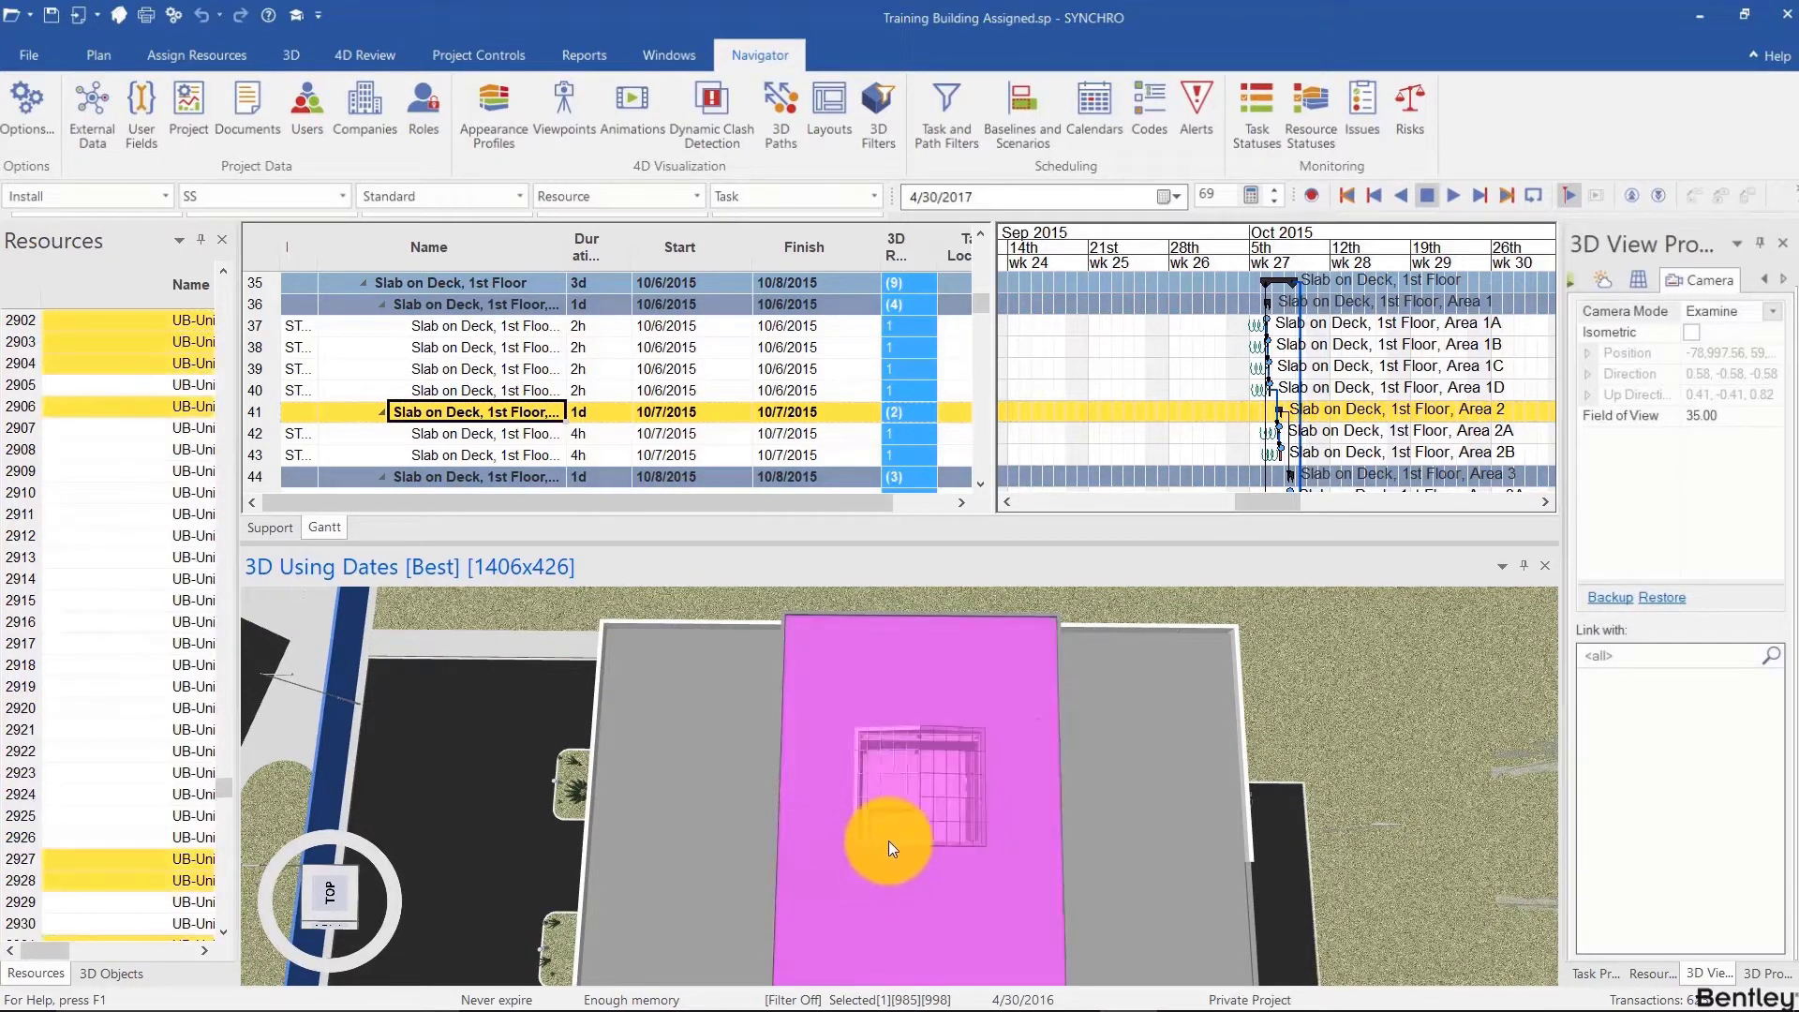
{"action": "scroll", "coordinate": [939, 821], "scroll_direction": "up", "scroll_amount": 5}
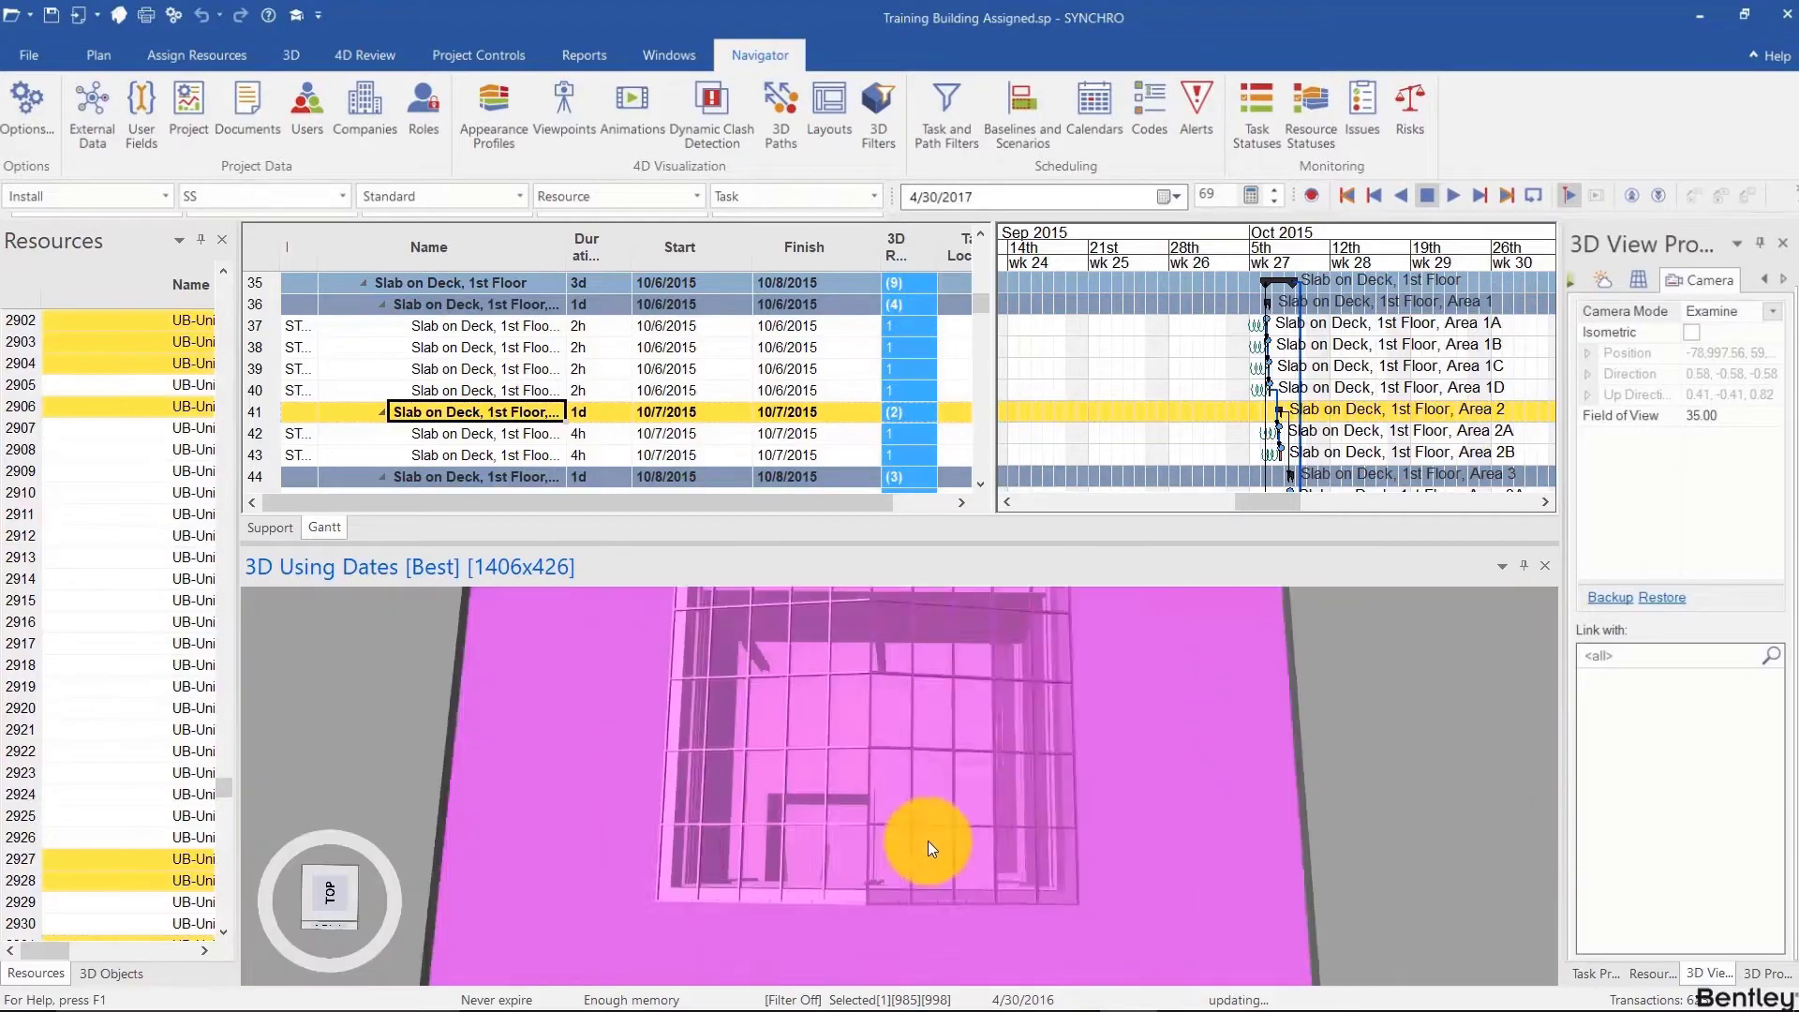
{"action": "left_click_drag", "start_coordinate": [928, 841], "coordinate": [933, 779]}
{"action": "scroll", "coordinate": [932, 779], "scroll_direction": "down", "scroll_amount": 7}
- Box-select the skylight together with the central roof section around it, seen from above
{"action": "middle_click_drag", "start_coordinate": [920, 892], "coordinate": [893, 605]}
{"action": "left_click_drag", "start_coordinate": [906, 729], "coordinate": [865, 623]}
{"action": "middle_click_drag", "start_coordinate": [865, 622], "coordinate": [916, 959]}
{"action": "left_click", "coordinate": [865, 734]}
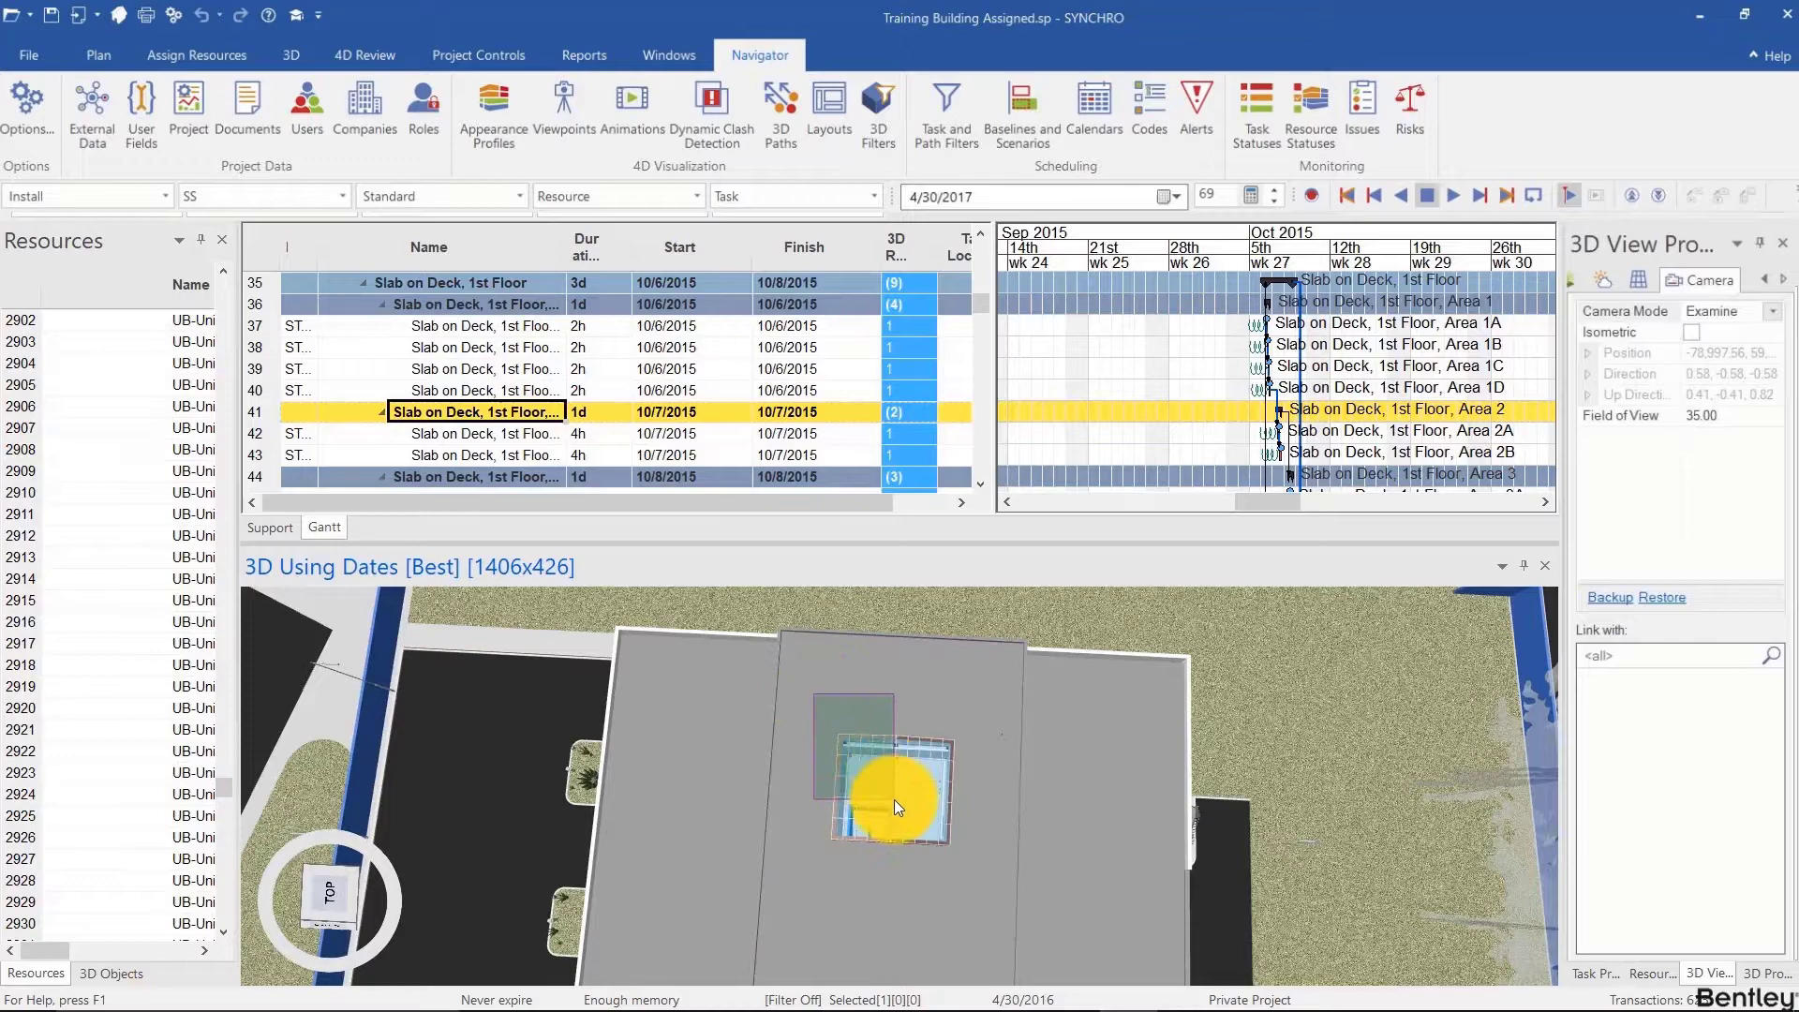
{"action": "left_click", "coordinate": [995, 896]}
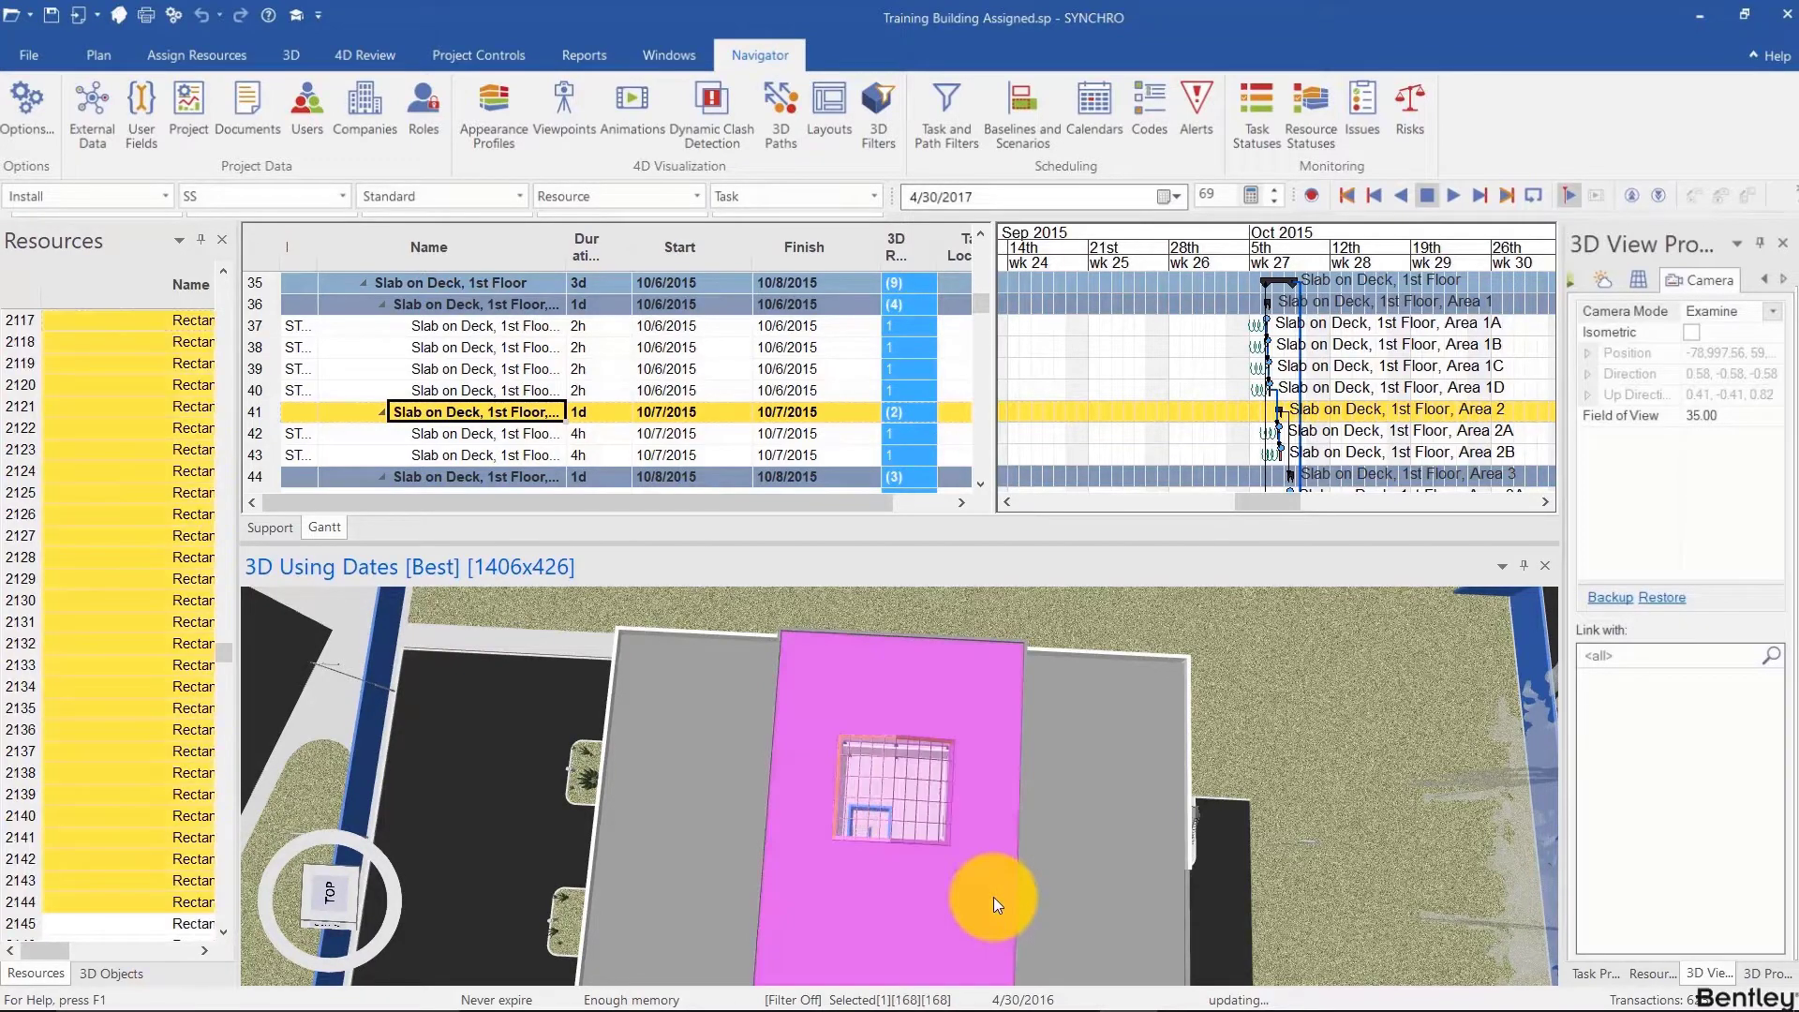
- Box-select only the skylight from above, leaving out the surrounding roof, and clear the selection
{"action": "left_click_drag", "start_coordinate": [952, 851], "coordinate": [825, 857]}
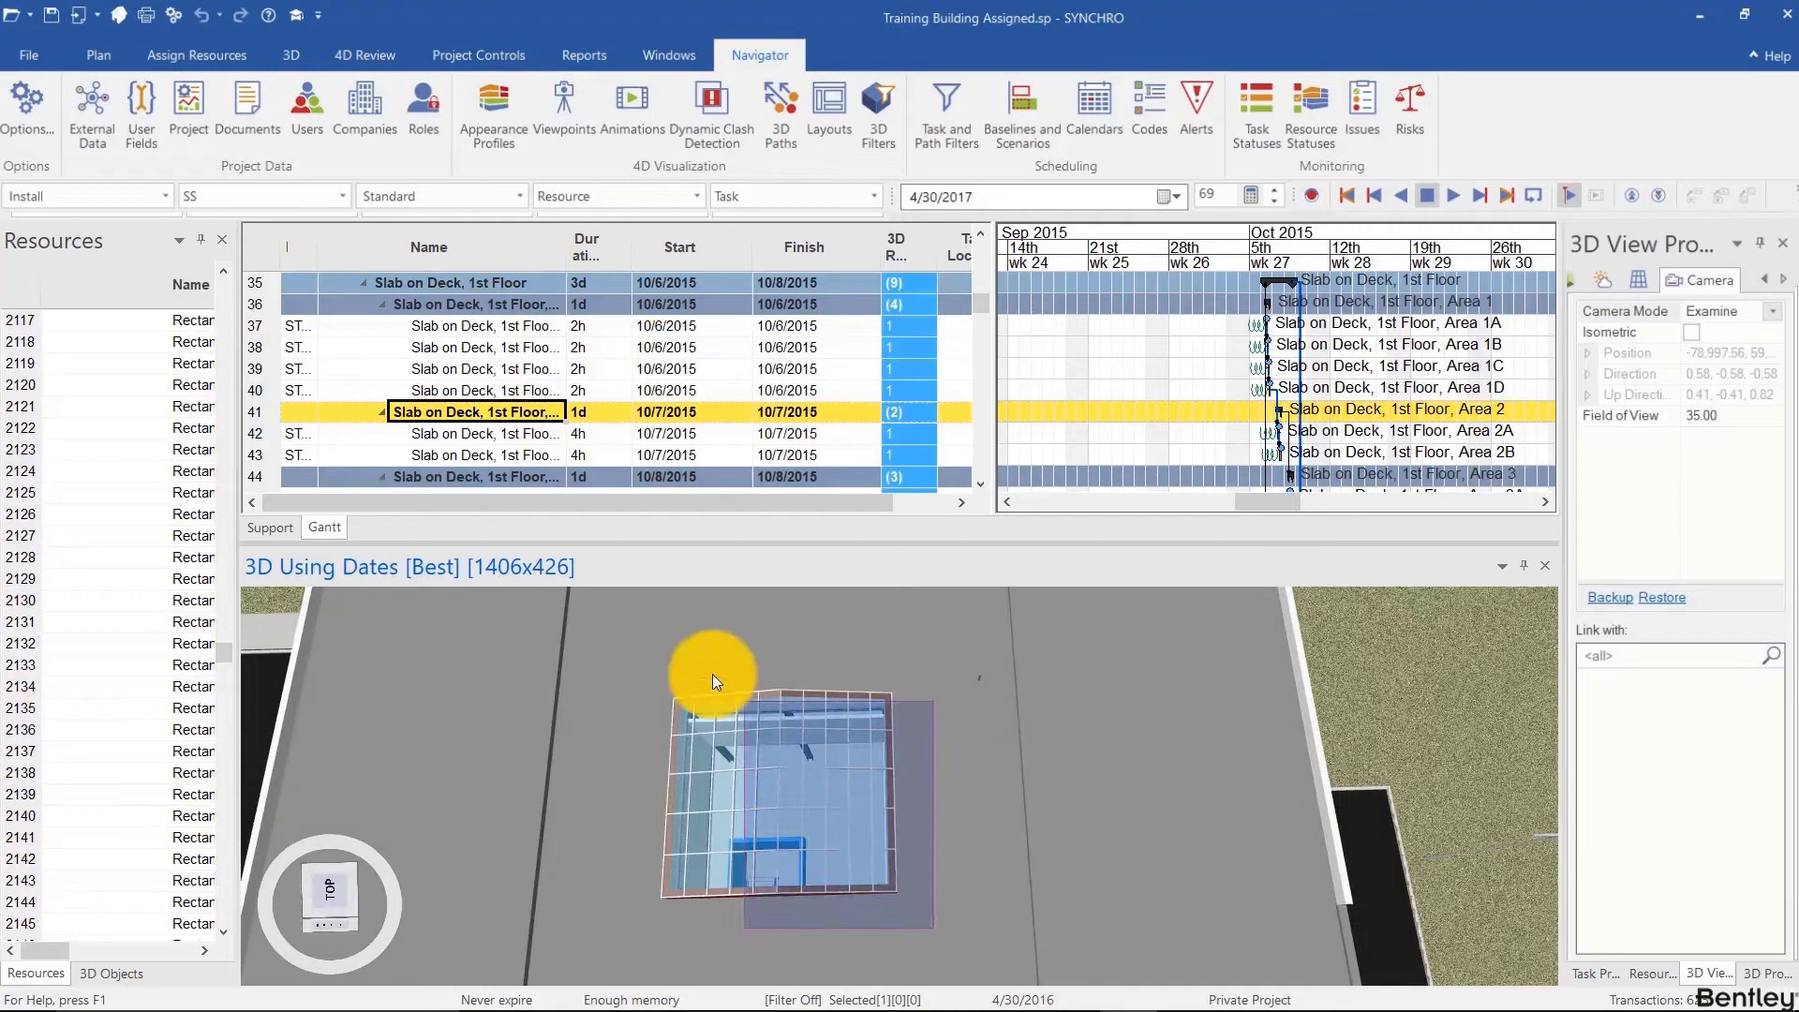
{"action": "key", "text": "ctrl+a"}
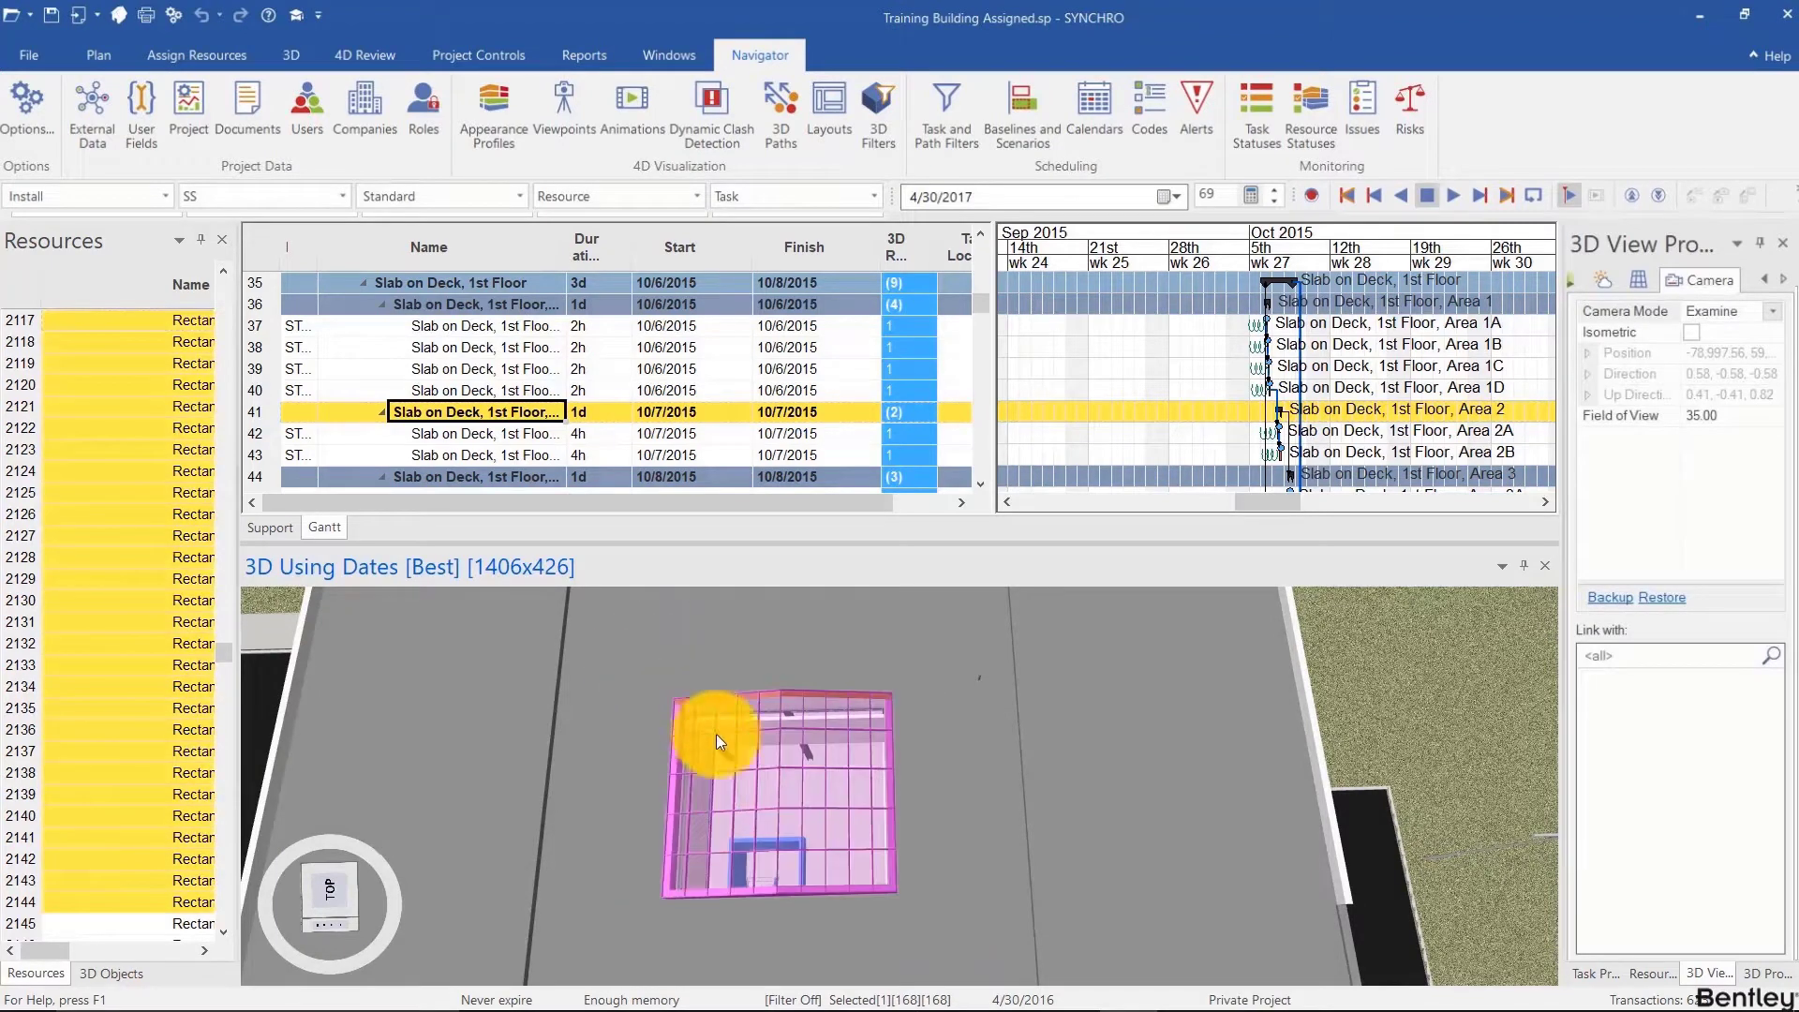
{"action": "left_click_drag", "start_coordinate": [869, 905], "coordinate": [983, 896]}
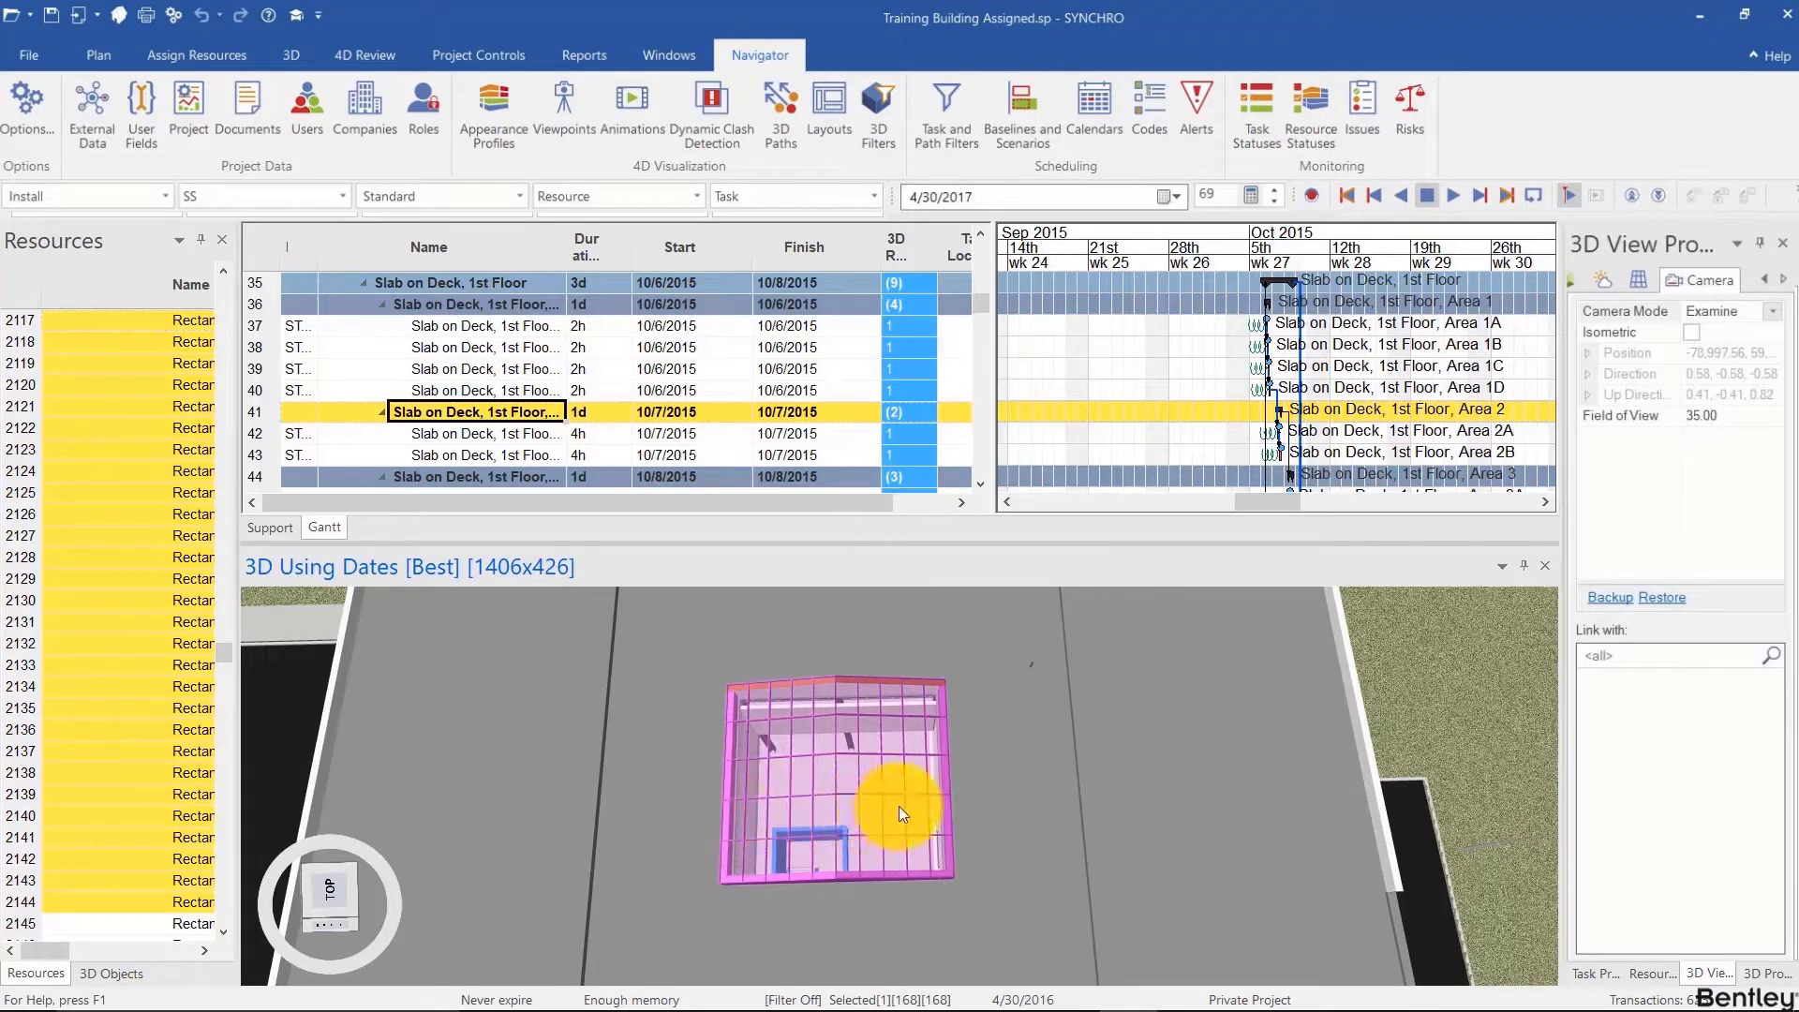
{"action": "mouse_move", "coordinate": [898, 806]}
{"action": "left_mouse_down"}
{"action": "mouse_move", "coordinate": [1005, 646]}
{"action": "mouse_move", "coordinate": [895, 821]}
{"action": "mouse_move", "coordinate": [880, 774]}
{"action": "mouse_move", "coordinate": [886, 806]}
{"action": "left_mouse_up"}
{"action": "scroll", "coordinate": [881, 807], "scroll_direction": "down", "scroll_amount": 4}
{"action": "left_click", "coordinate": [798, 841]}
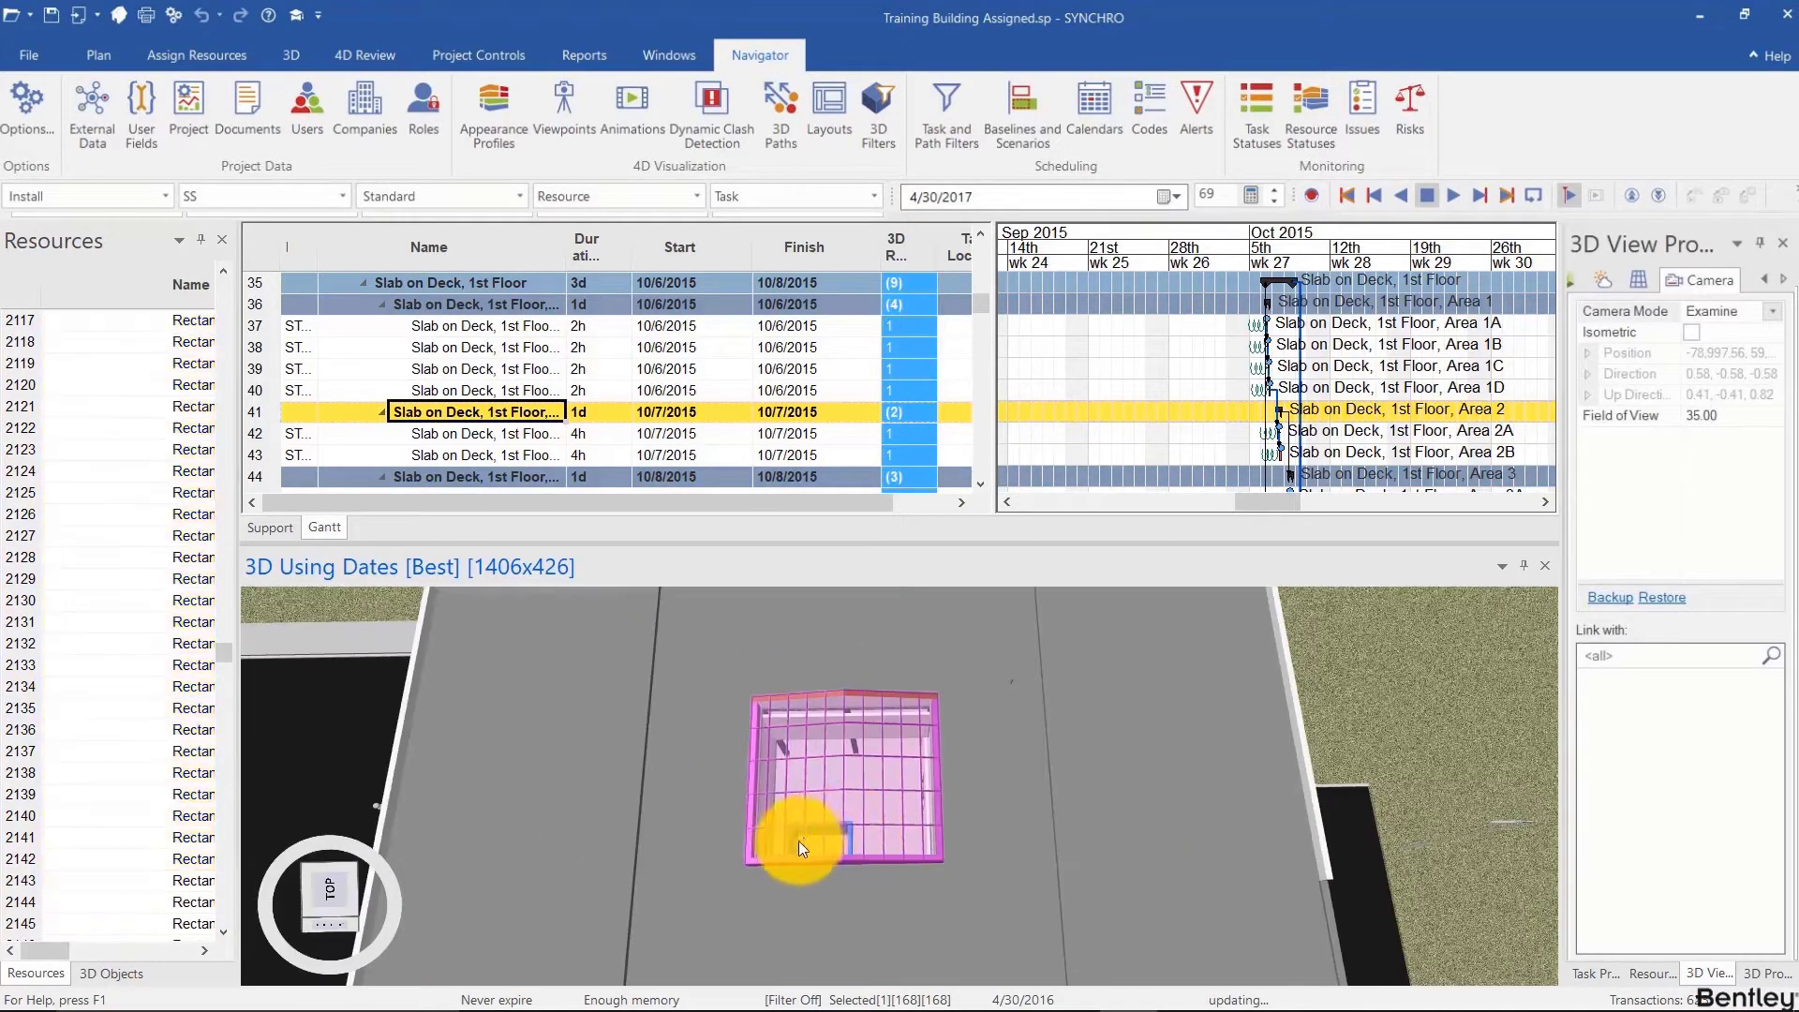
{"action": "left_click", "coordinate": [798, 846]}
- Box-select diagonally across the skylight to include the central roof section it touches, and clear the selection
{"action": "left_click_drag", "start_coordinate": [718, 888], "coordinate": [956, 673]}
{"action": "scroll", "coordinate": [931, 693], "scroll_direction": "down", "scroll_amount": 3}
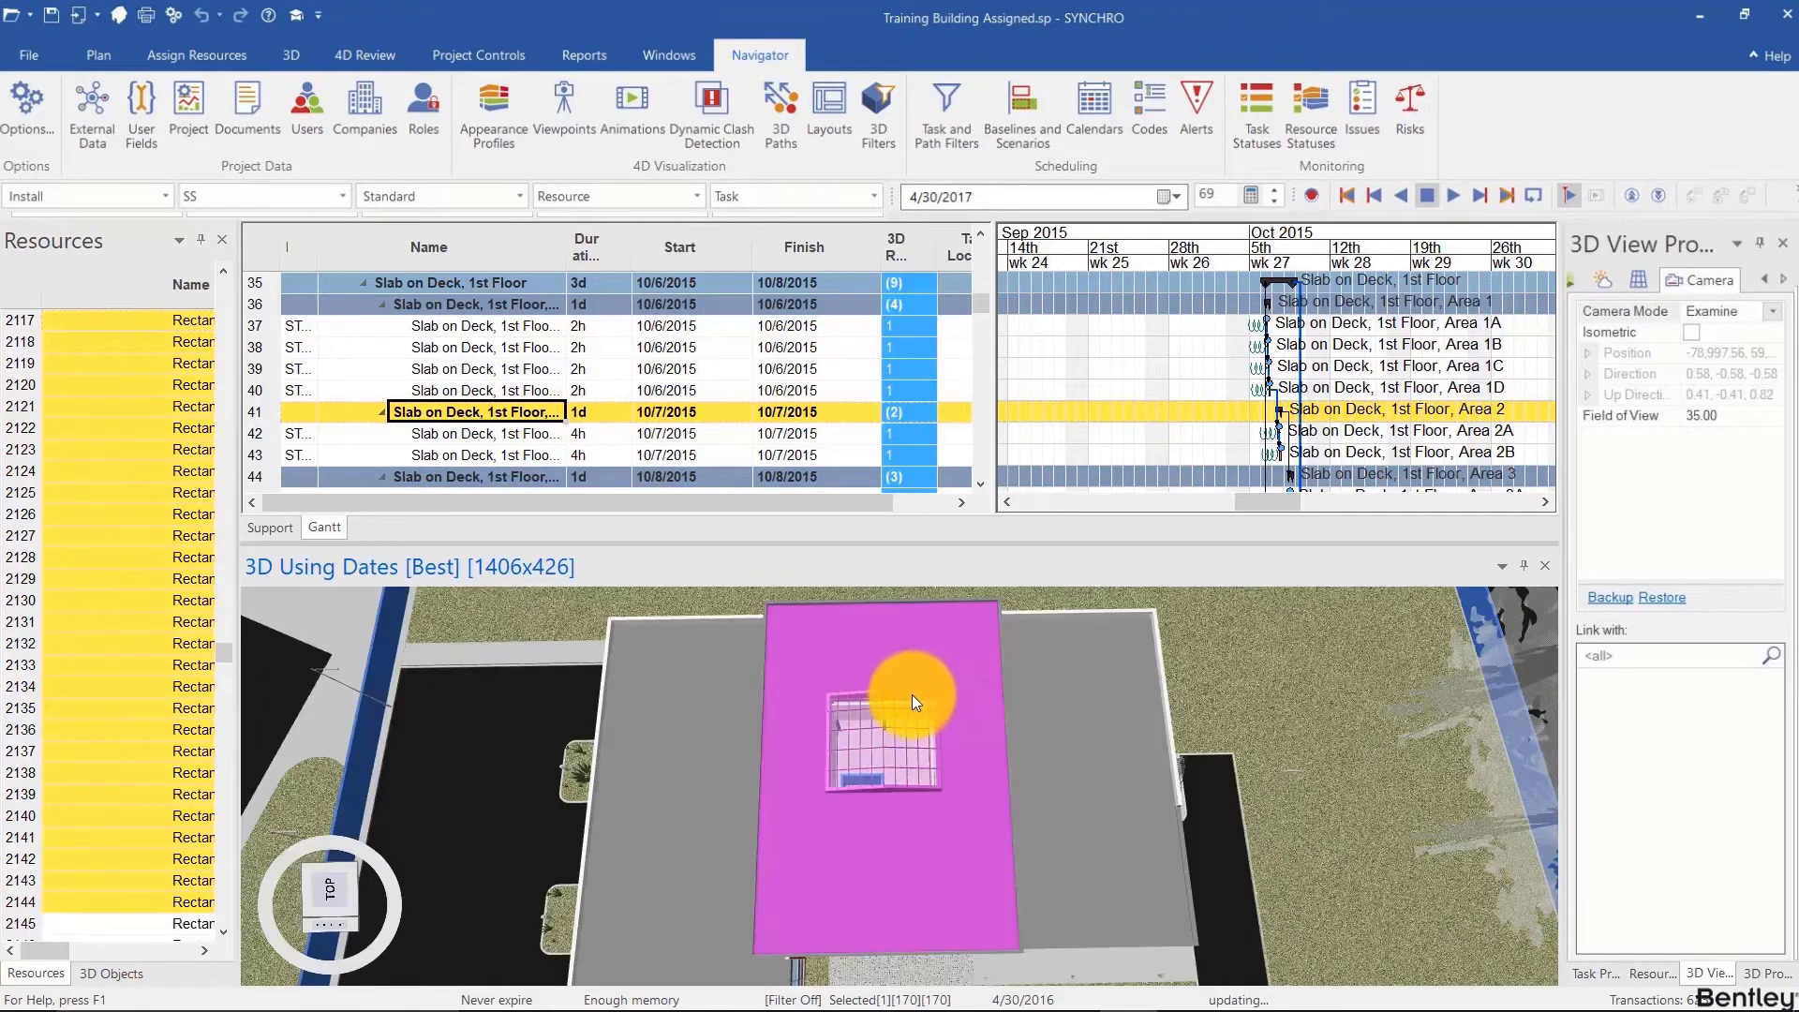
{"action": "left_click", "coordinate": [910, 695]}
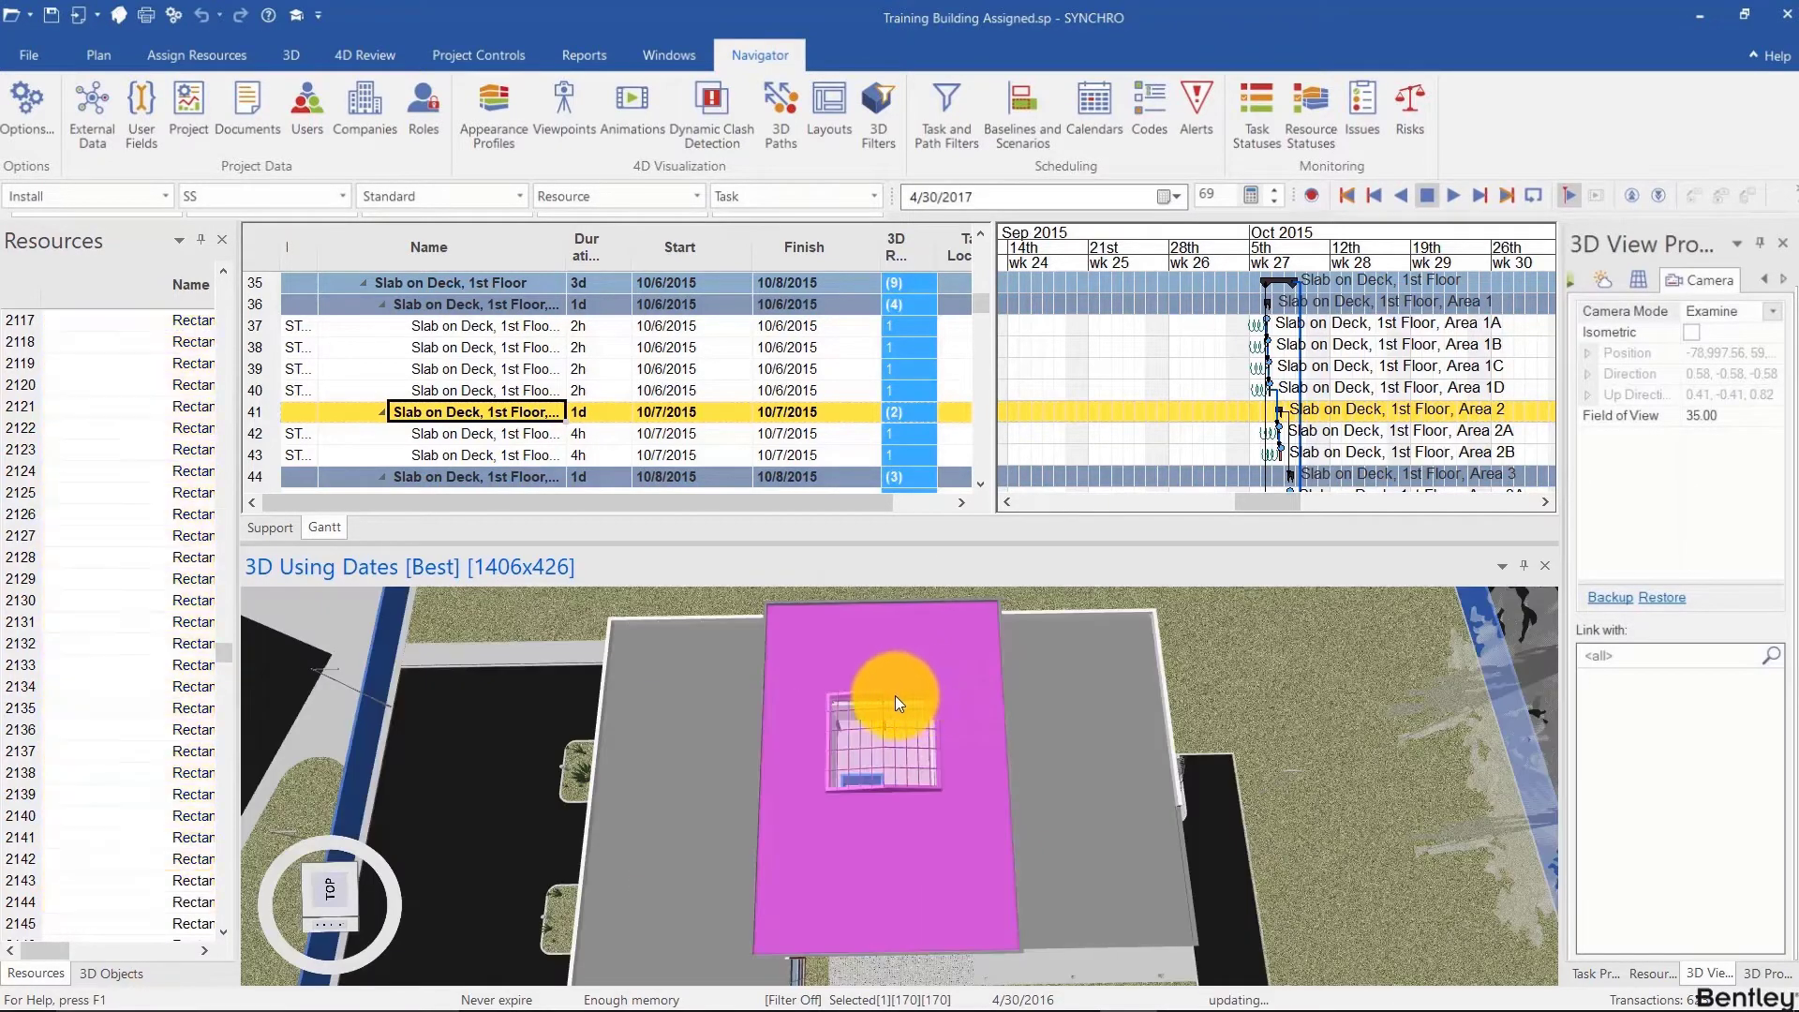
{"action": "left_click_drag", "start_coordinate": [974, 838], "coordinate": [972, 838]}
{"action": "left_click", "coordinate": [973, 839]}
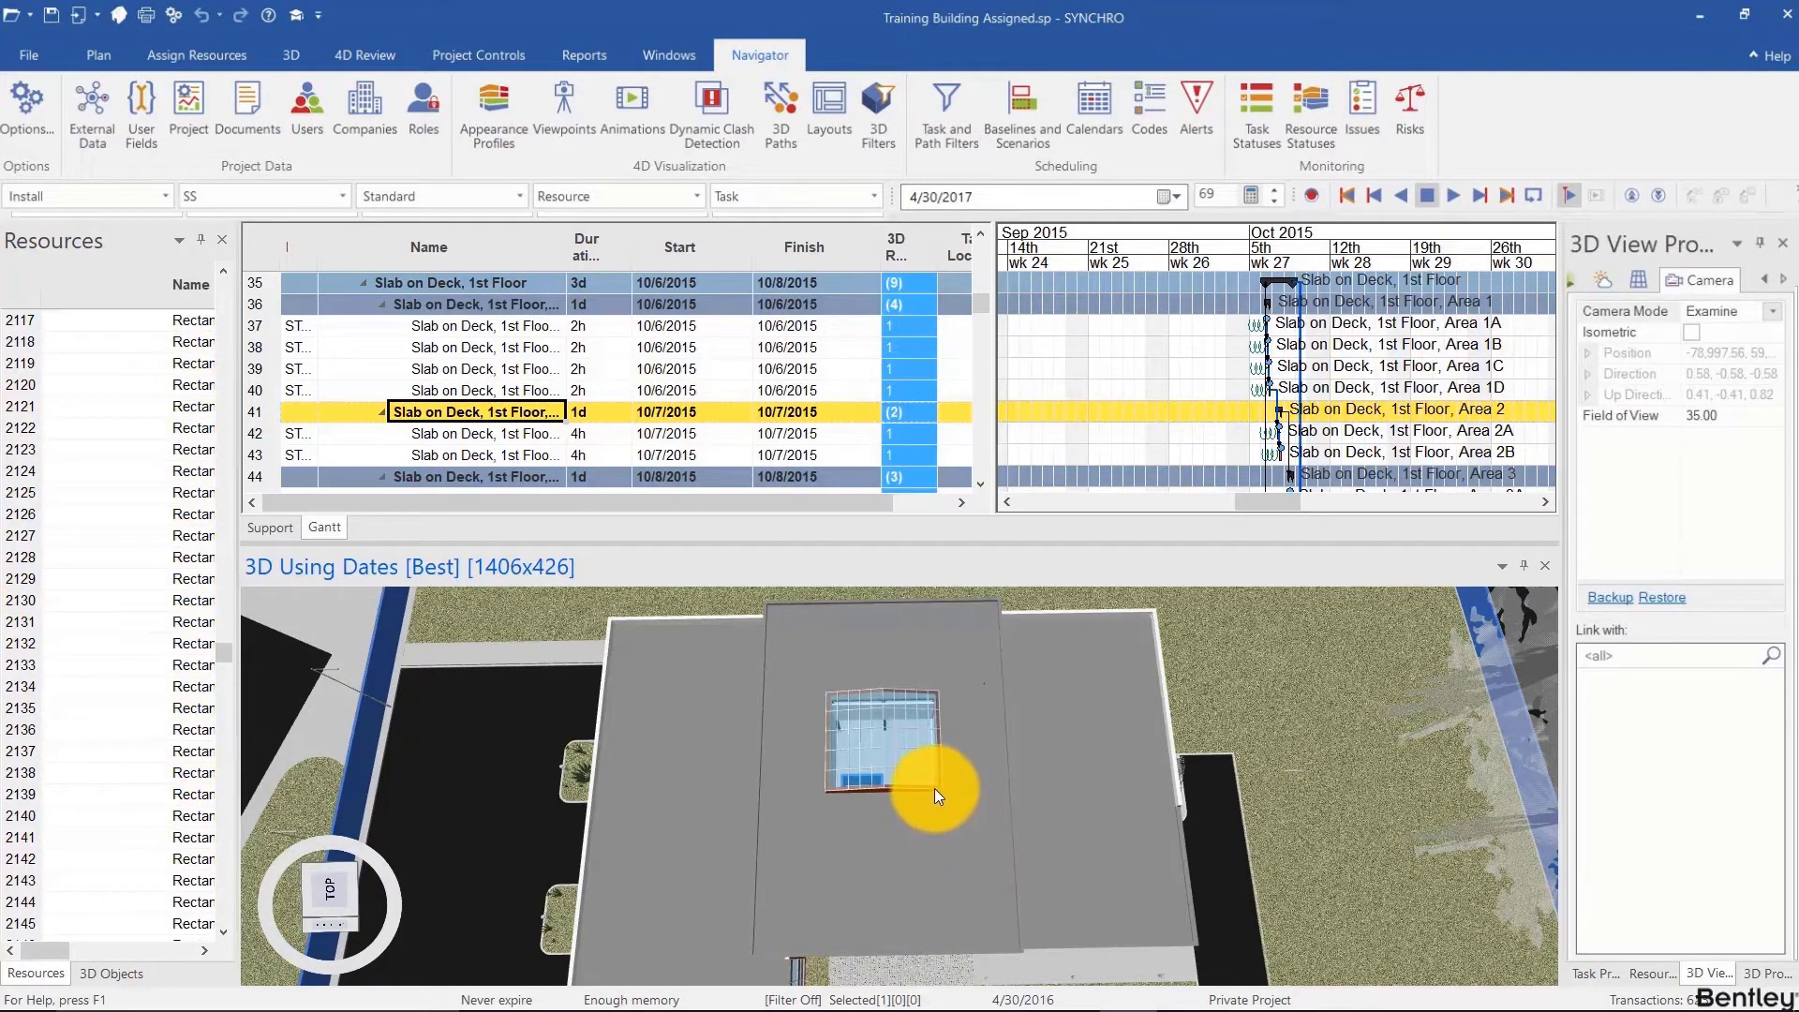
{"action": "left_click_drag", "start_coordinate": [920, 814], "coordinate": [911, 695]}
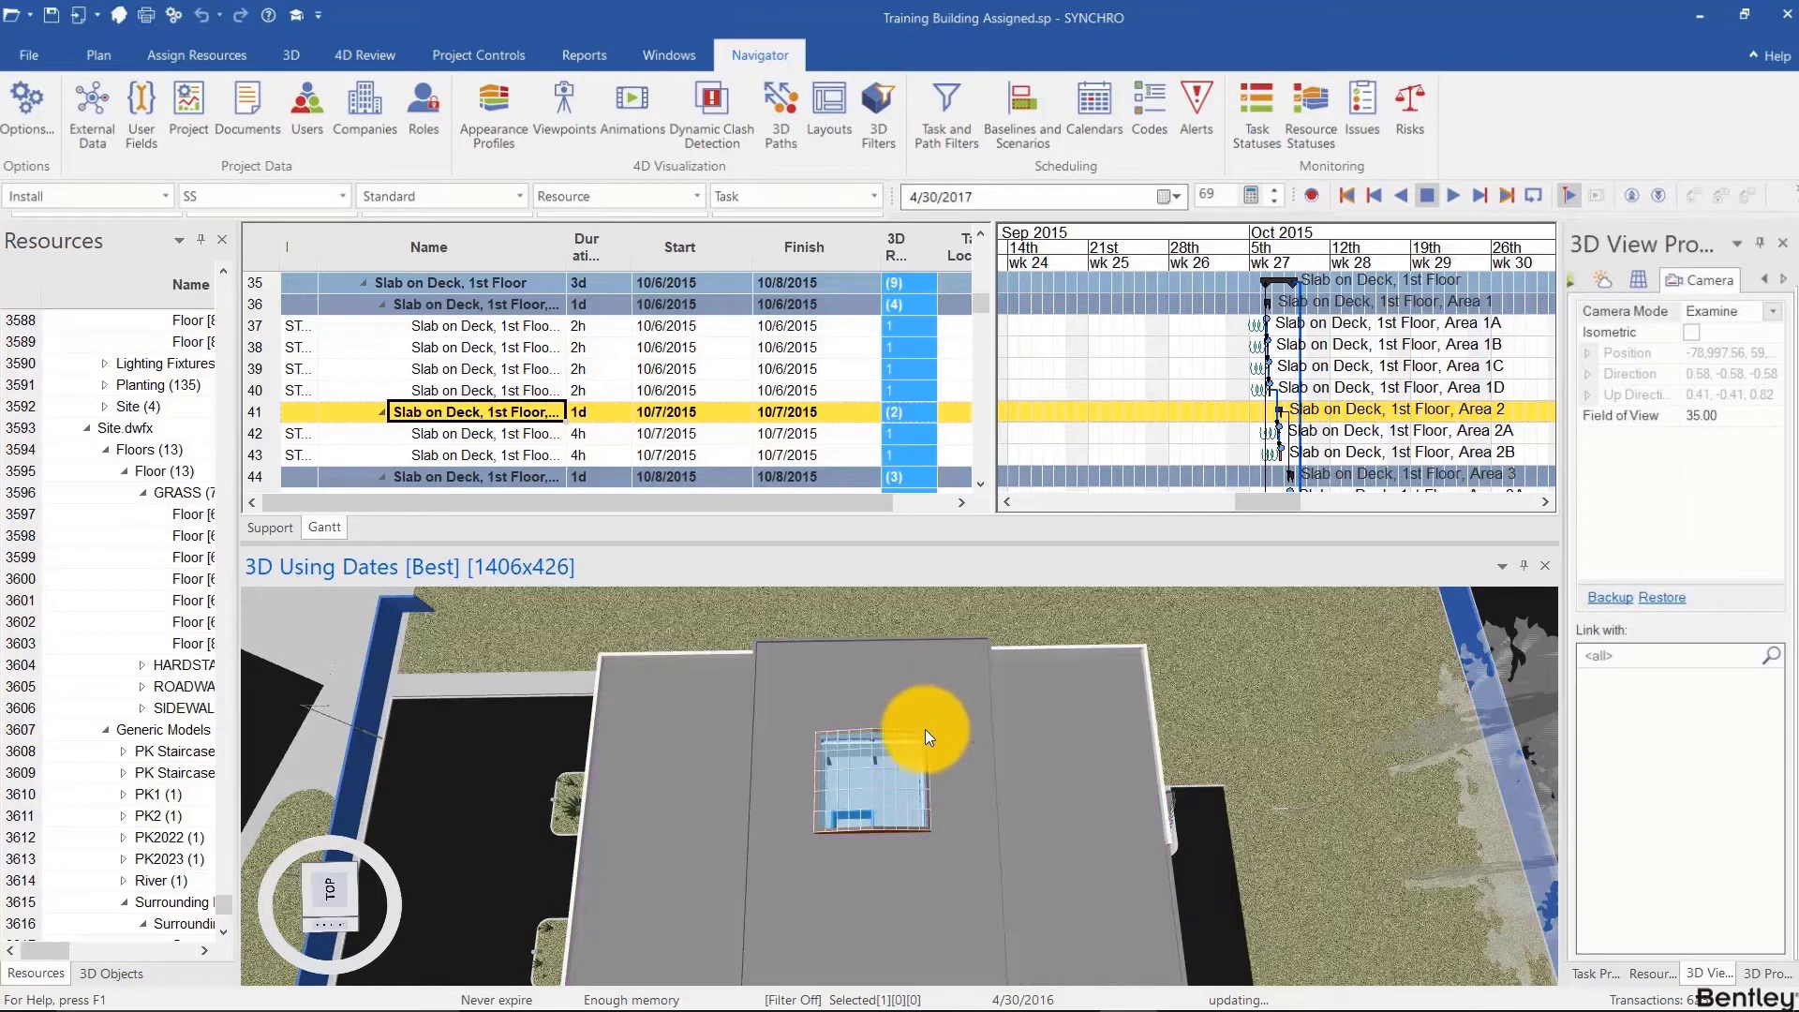
{"action": "left_click_drag", "start_coordinate": [868, 795], "coordinate": [891, 779]}
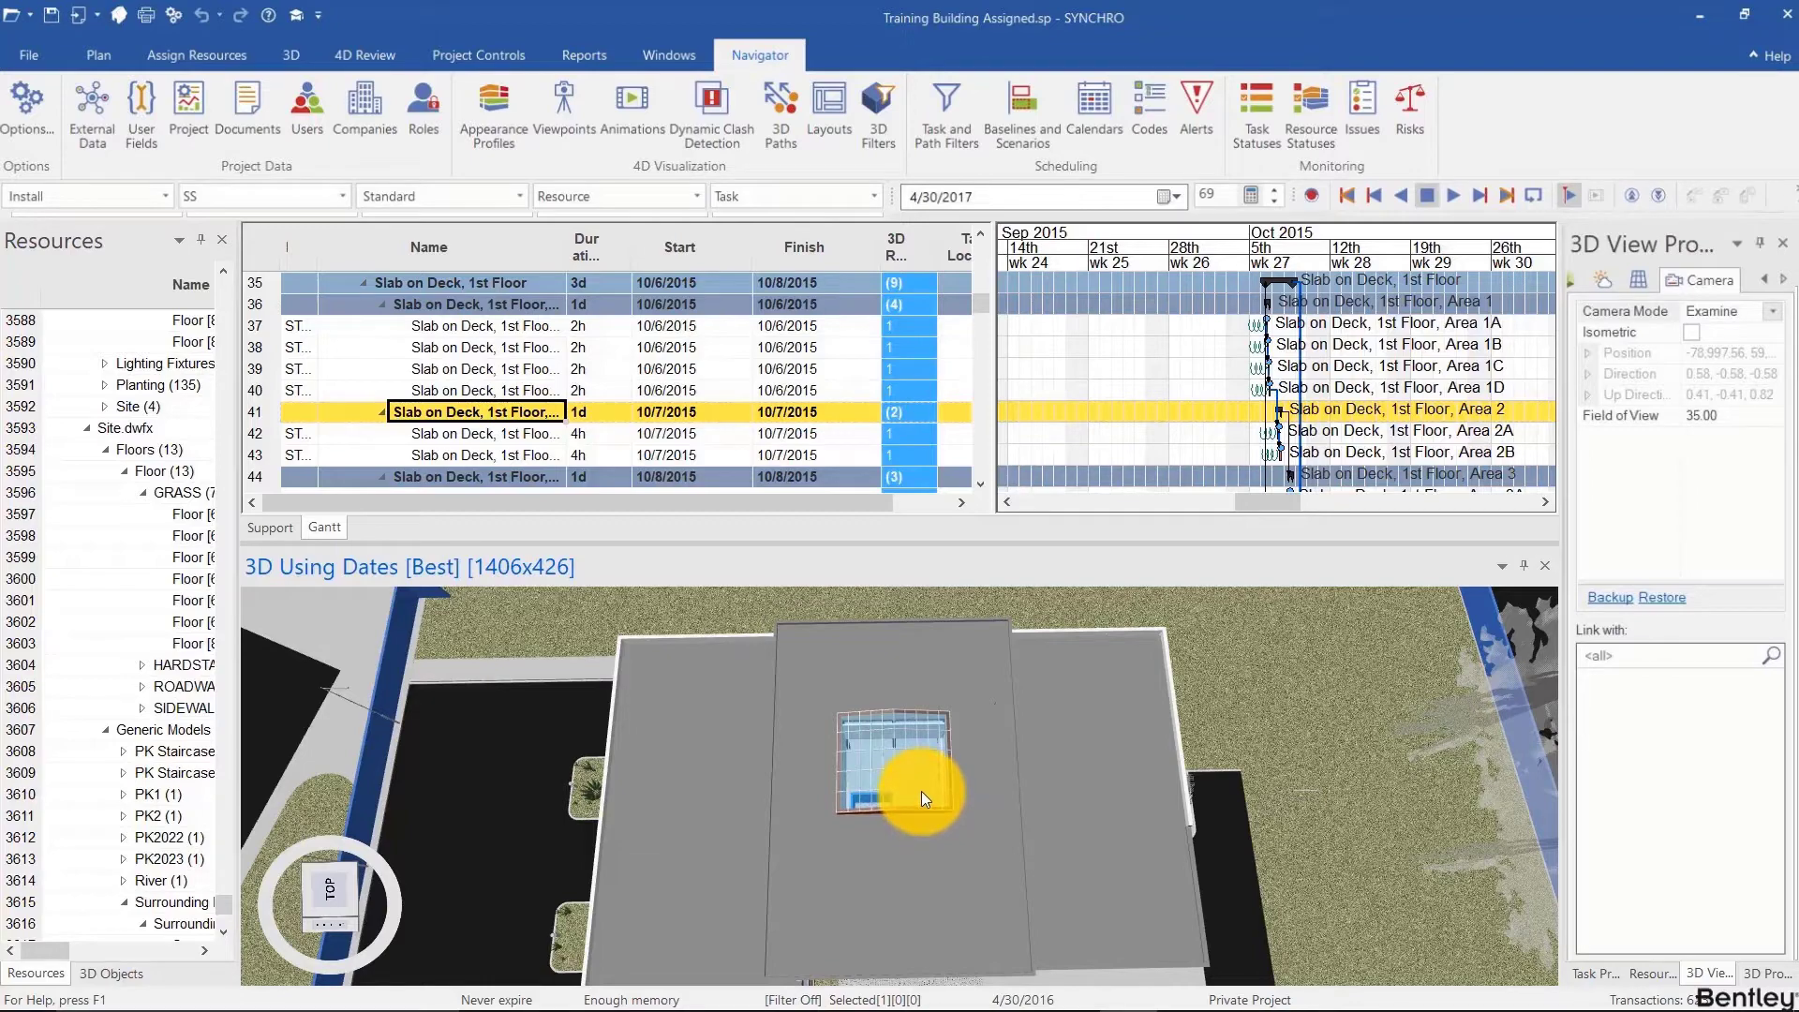
{"action": "left_click_drag", "start_coordinate": [915, 793], "coordinate": [946, 760]}
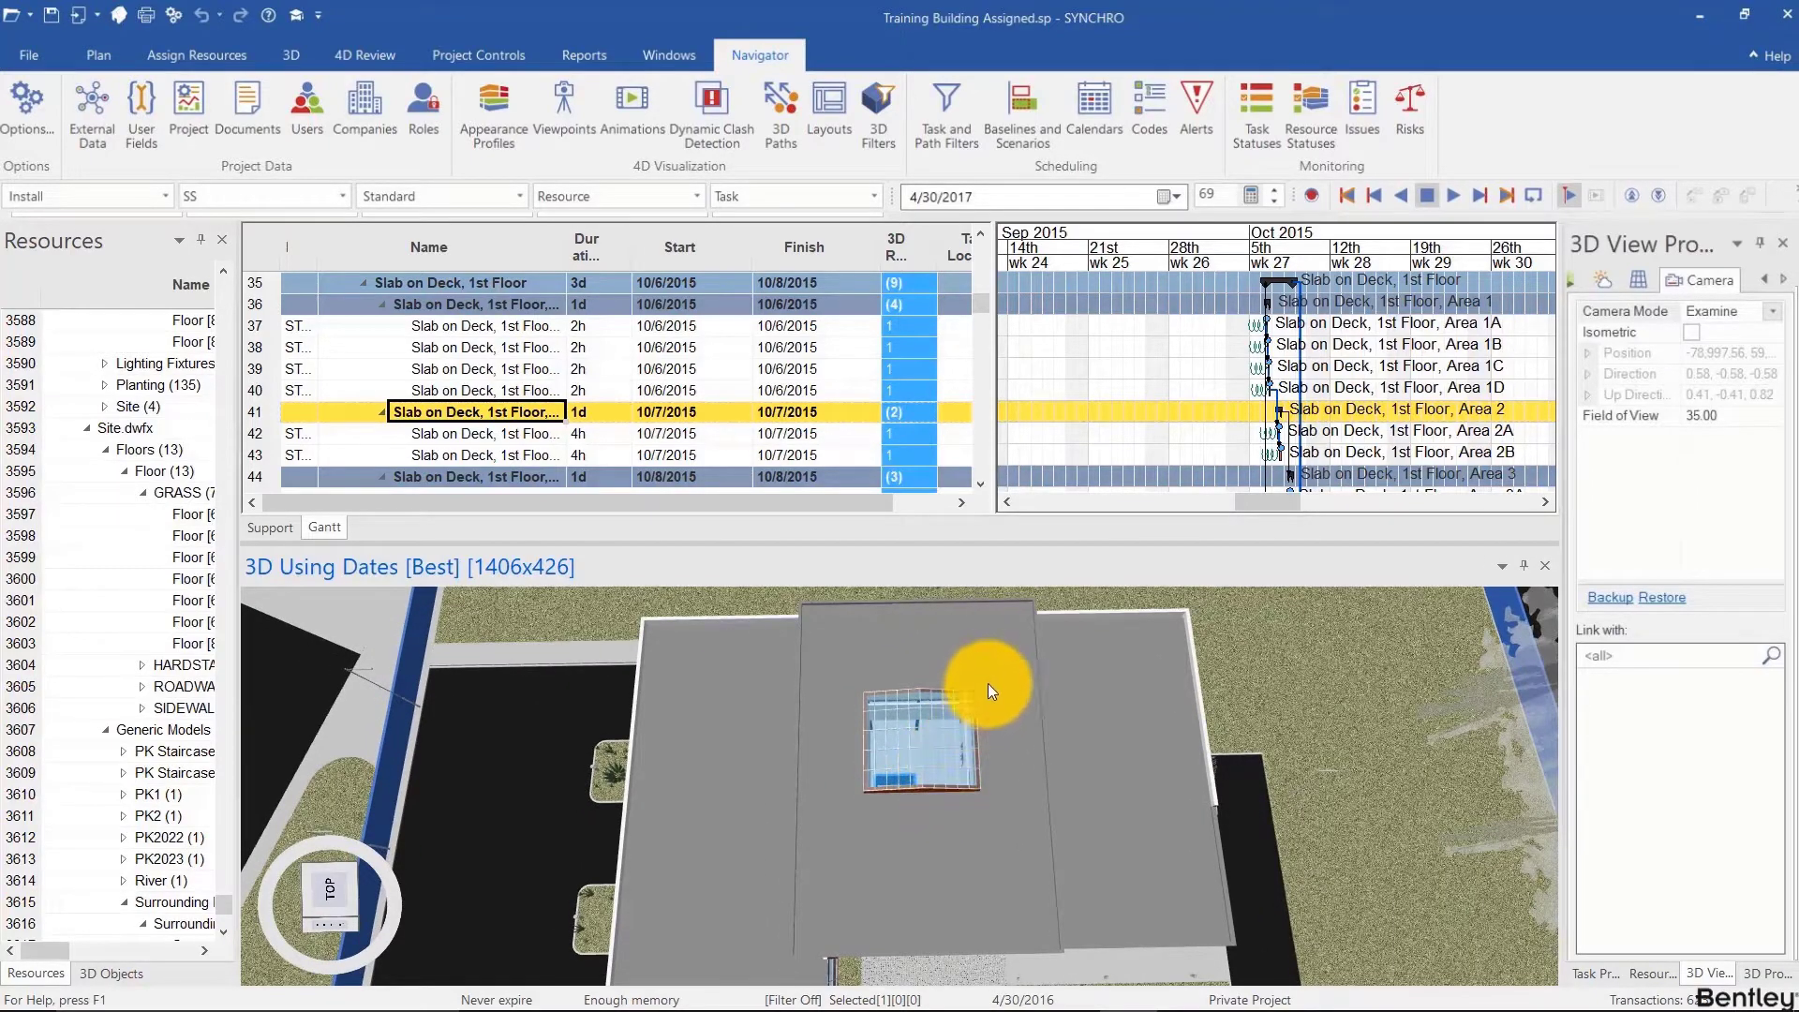
- Box-select all objects touching an area around the skylight, including the central roof section, and clear the selection
{"action": "left_click", "coordinate": [836, 811]}
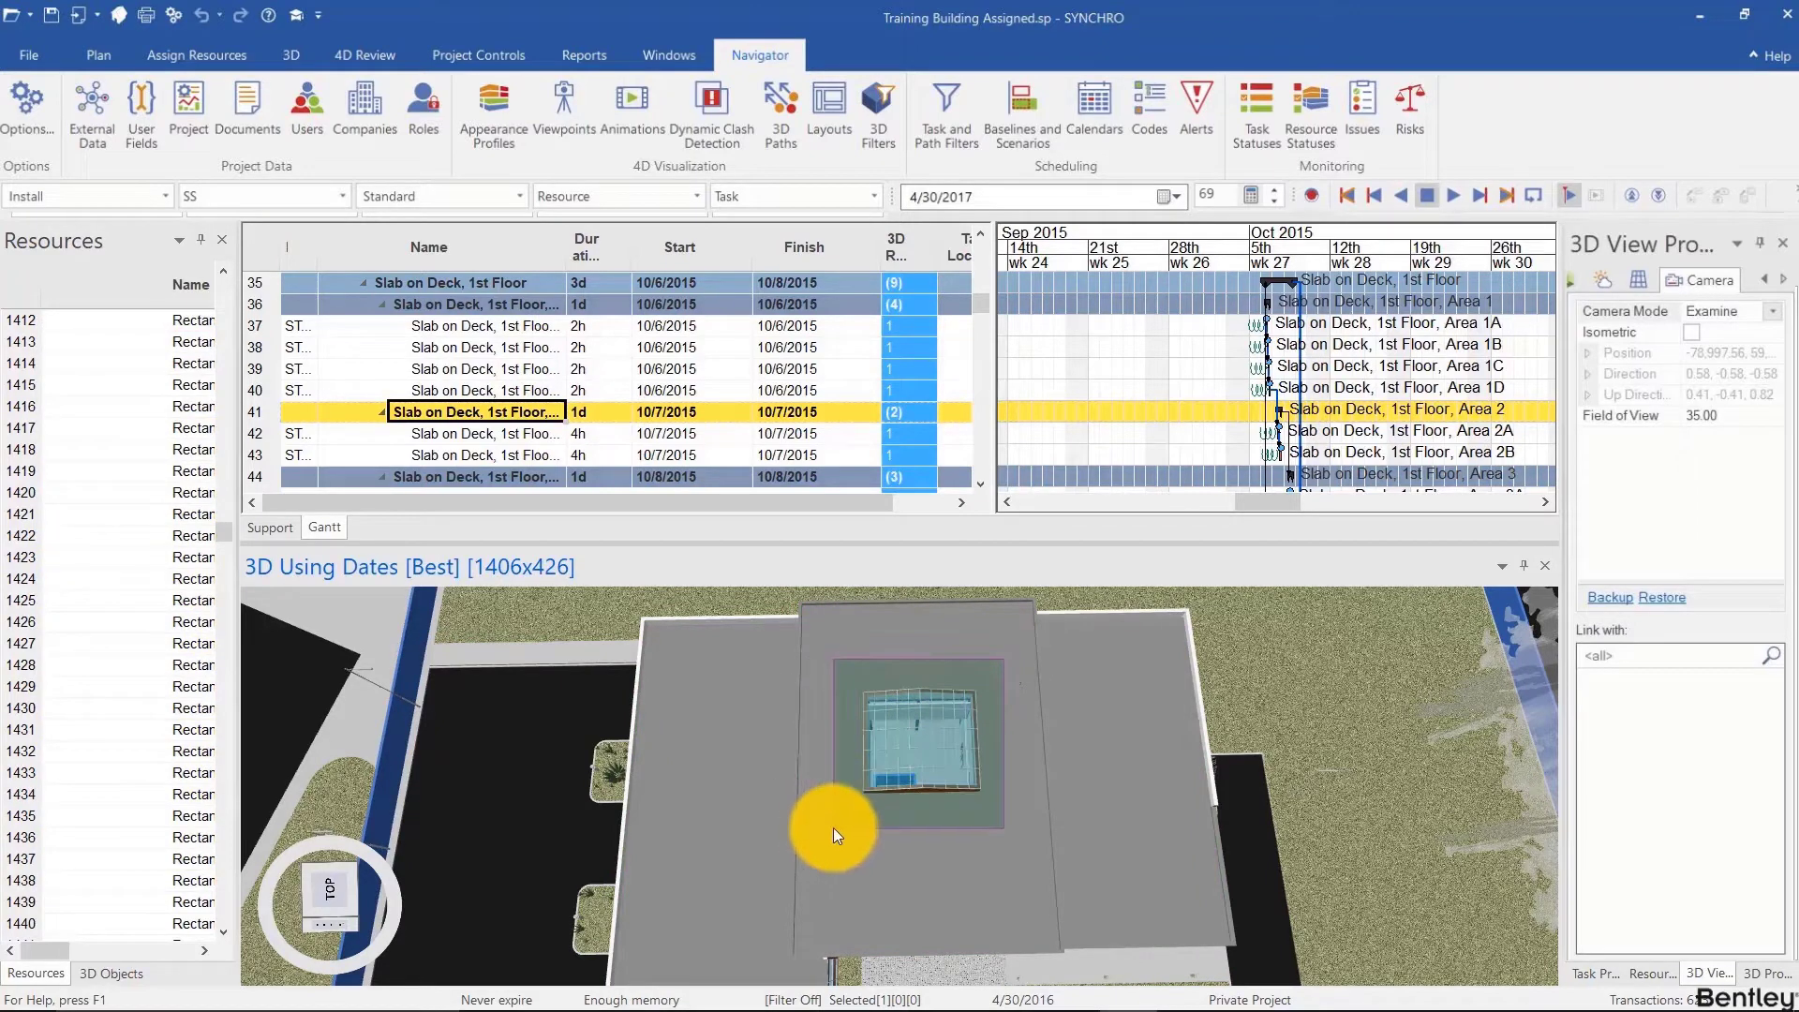
{"action": "left_click", "coordinate": [834, 829]}
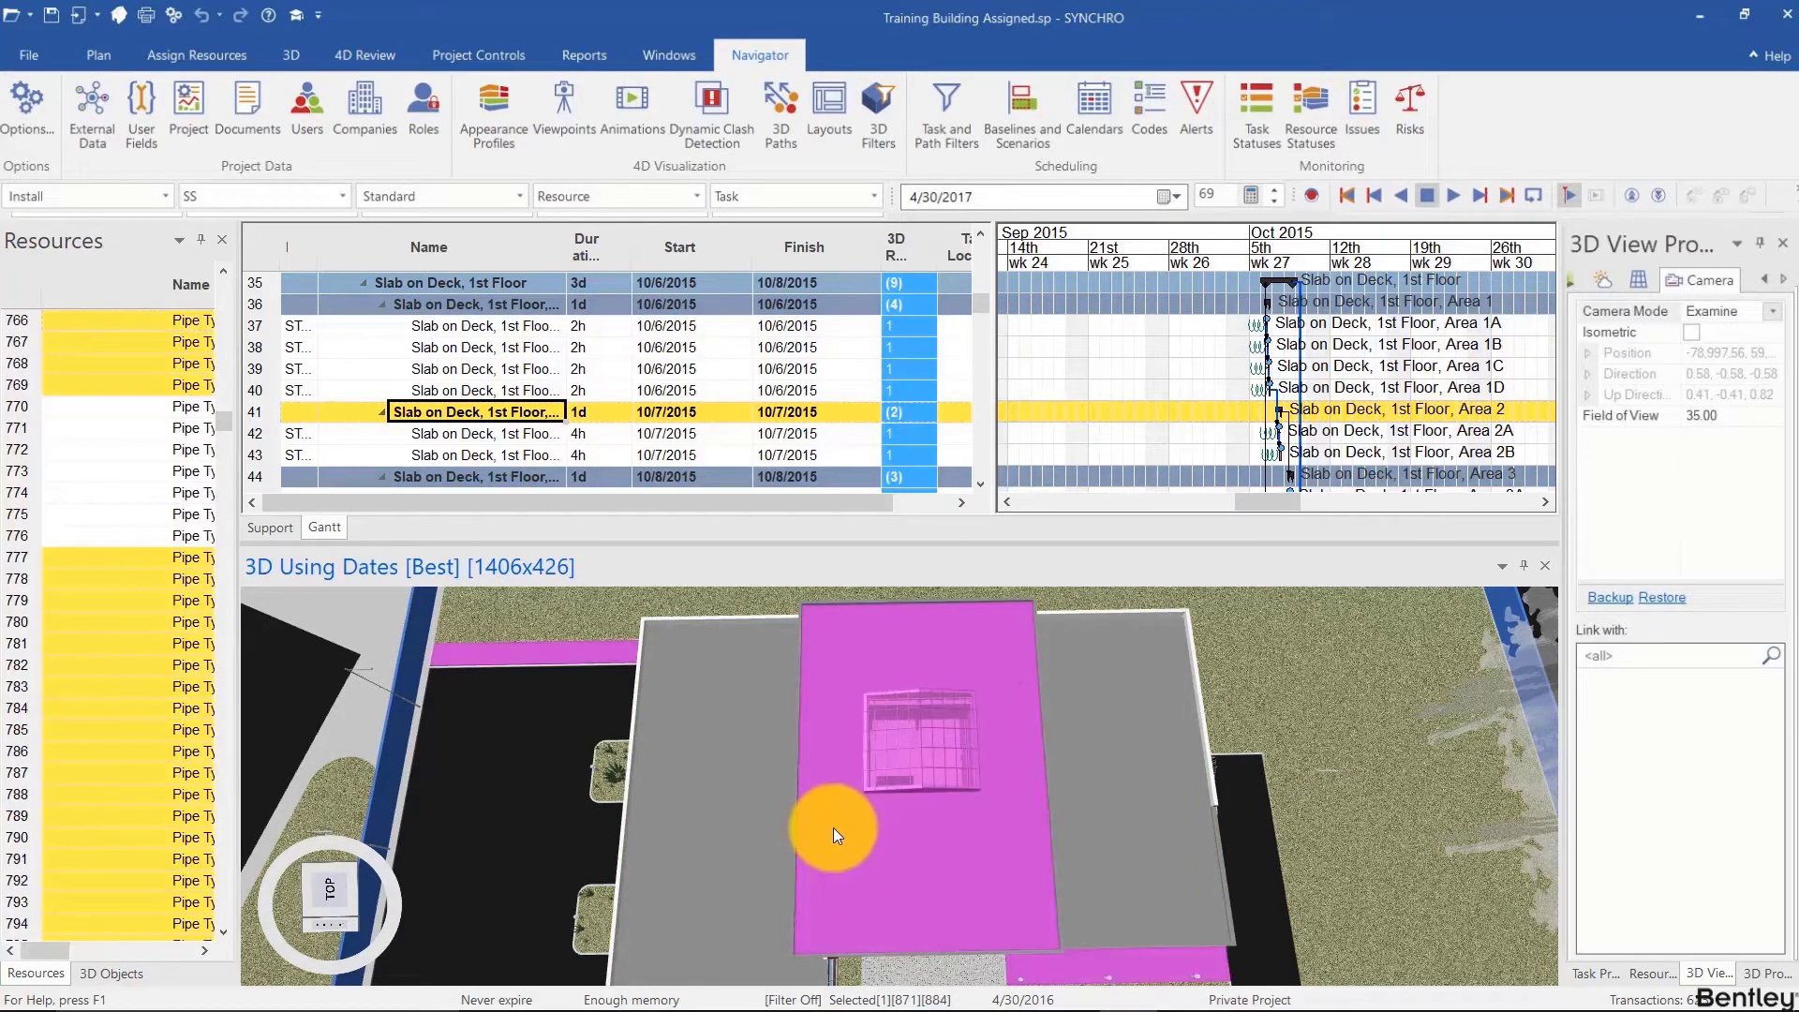
{"action": "key", "text": "Escape"}
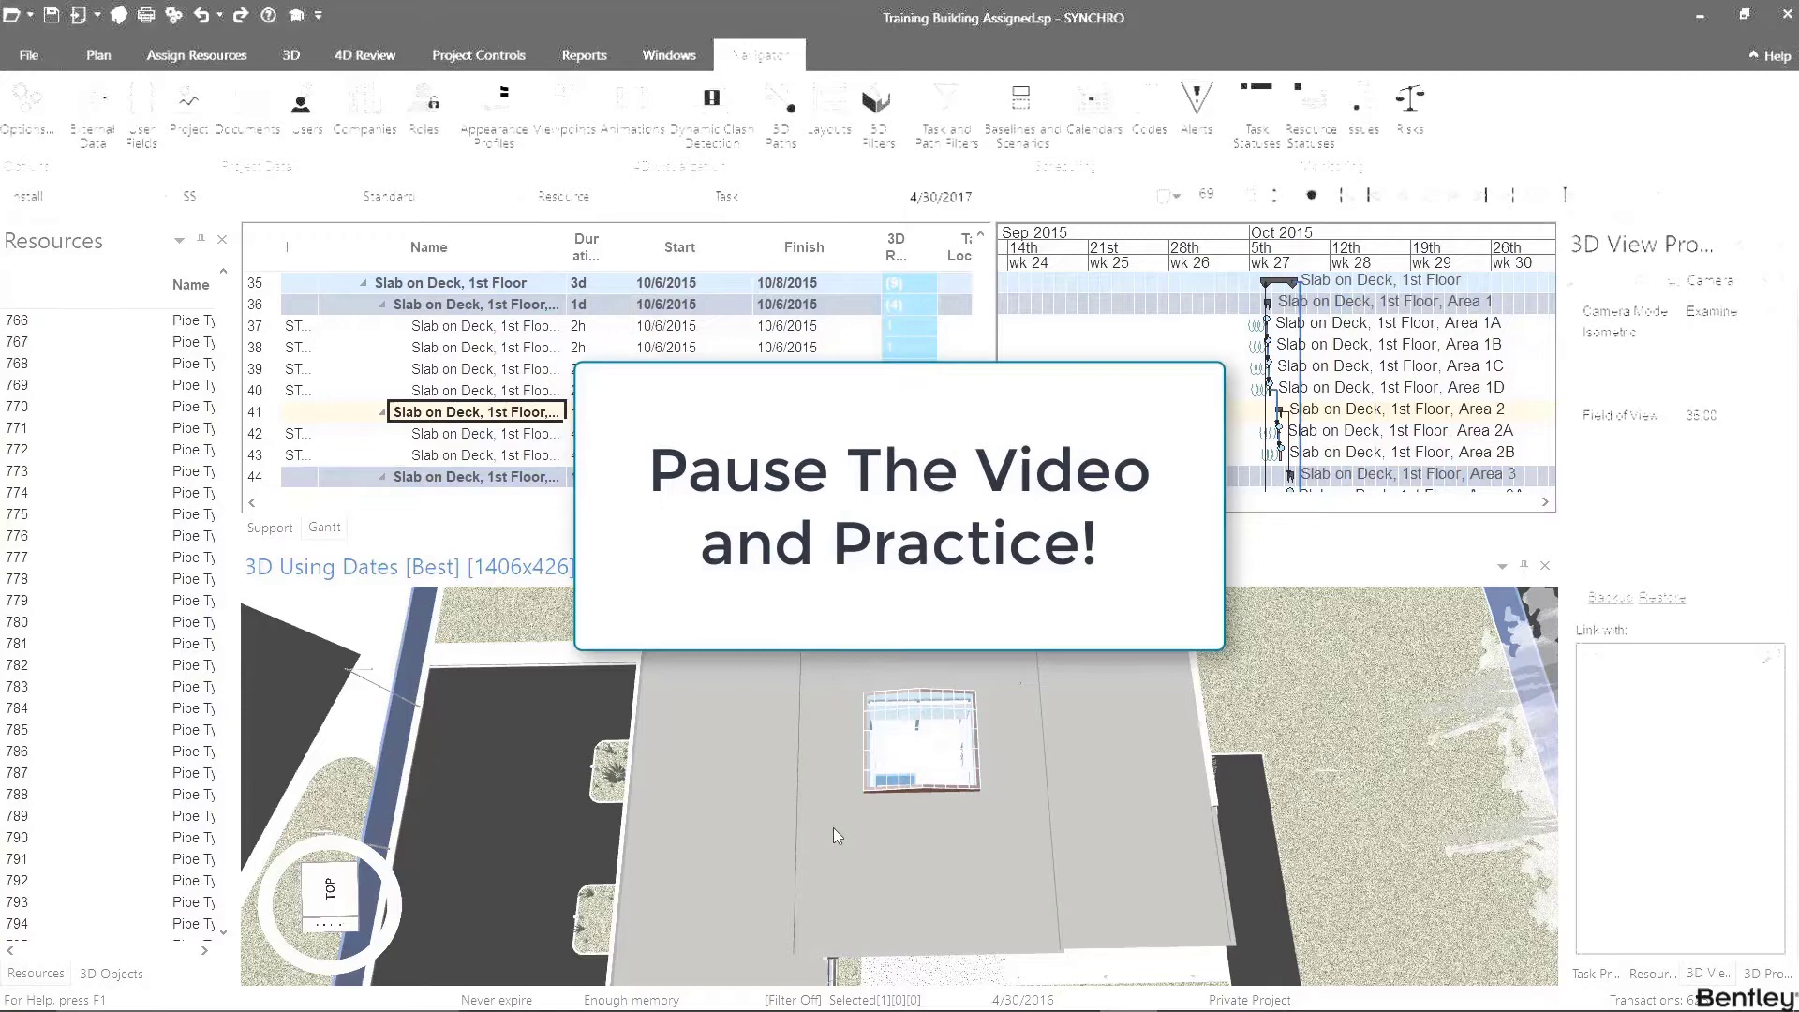
- Build up a selection of skylight and roof objects with repeated box selections over the skylight, and clear it
{"action": "left_click", "coordinate": [833, 828]}
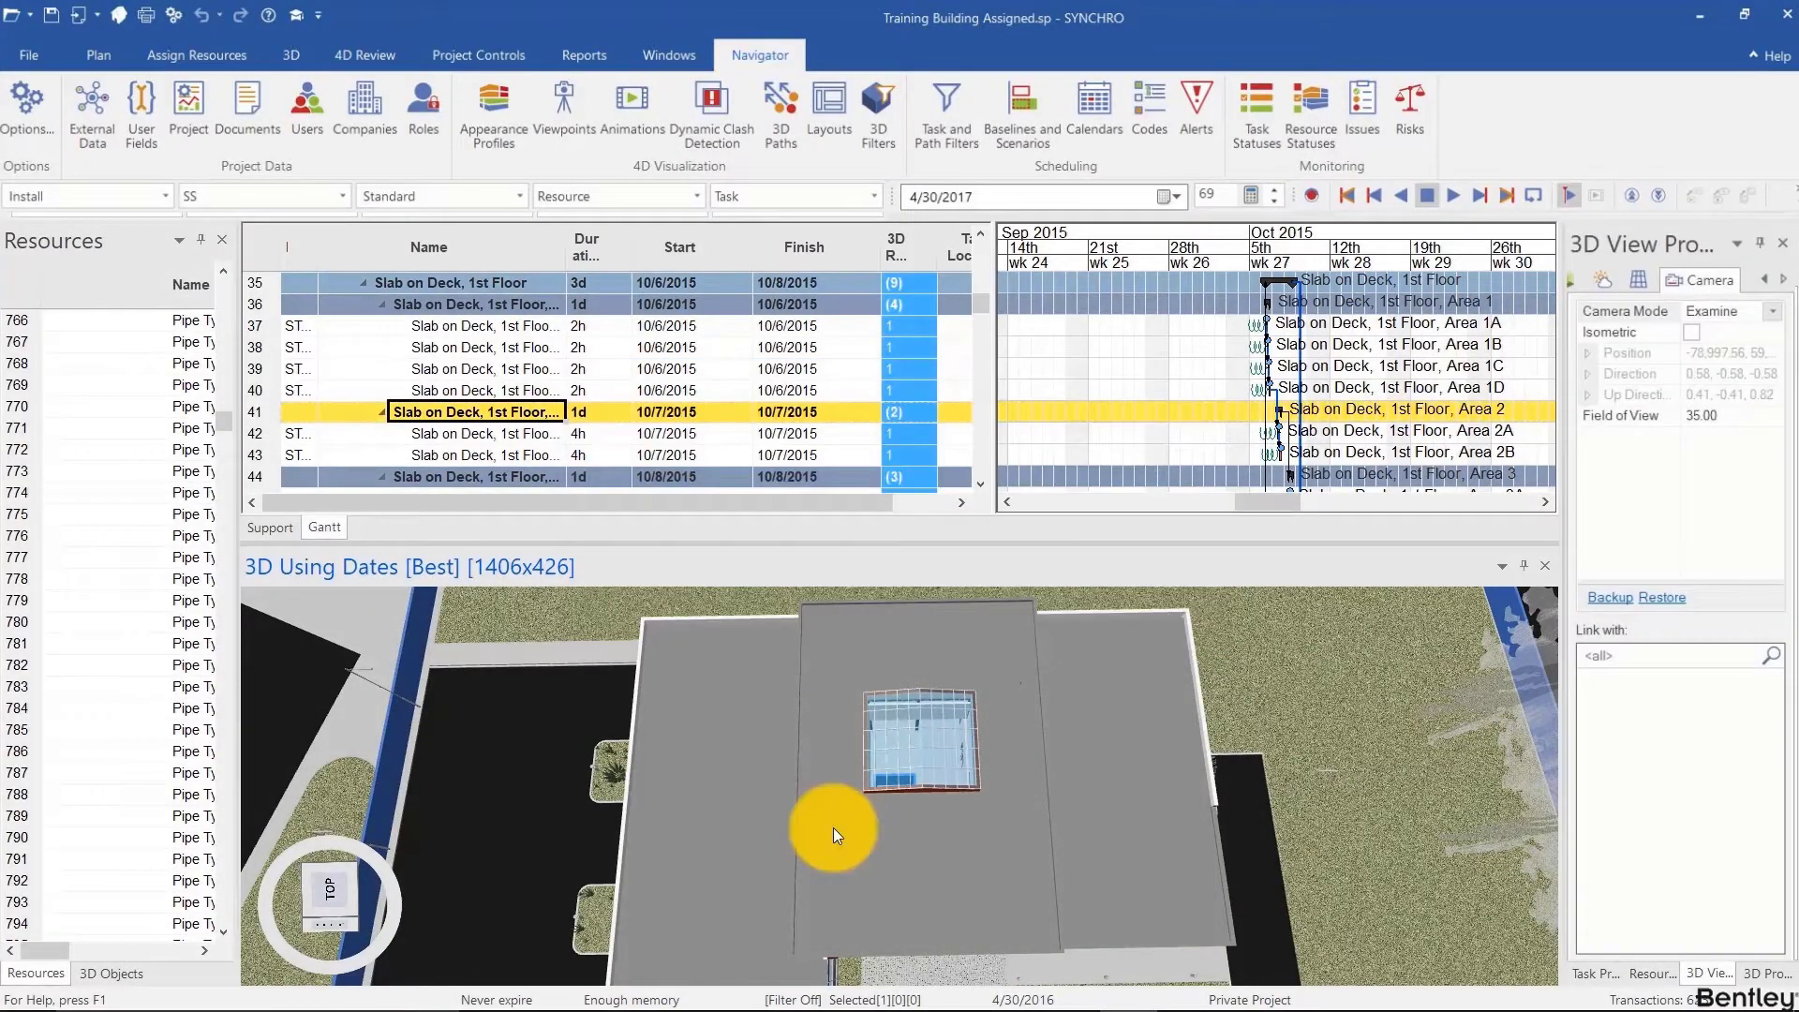
{"action": "left_click_drag", "start_coordinate": [878, 801], "coordinate": [966, 692]}
{"action": "left_click", "coordinate": [893, 772]}
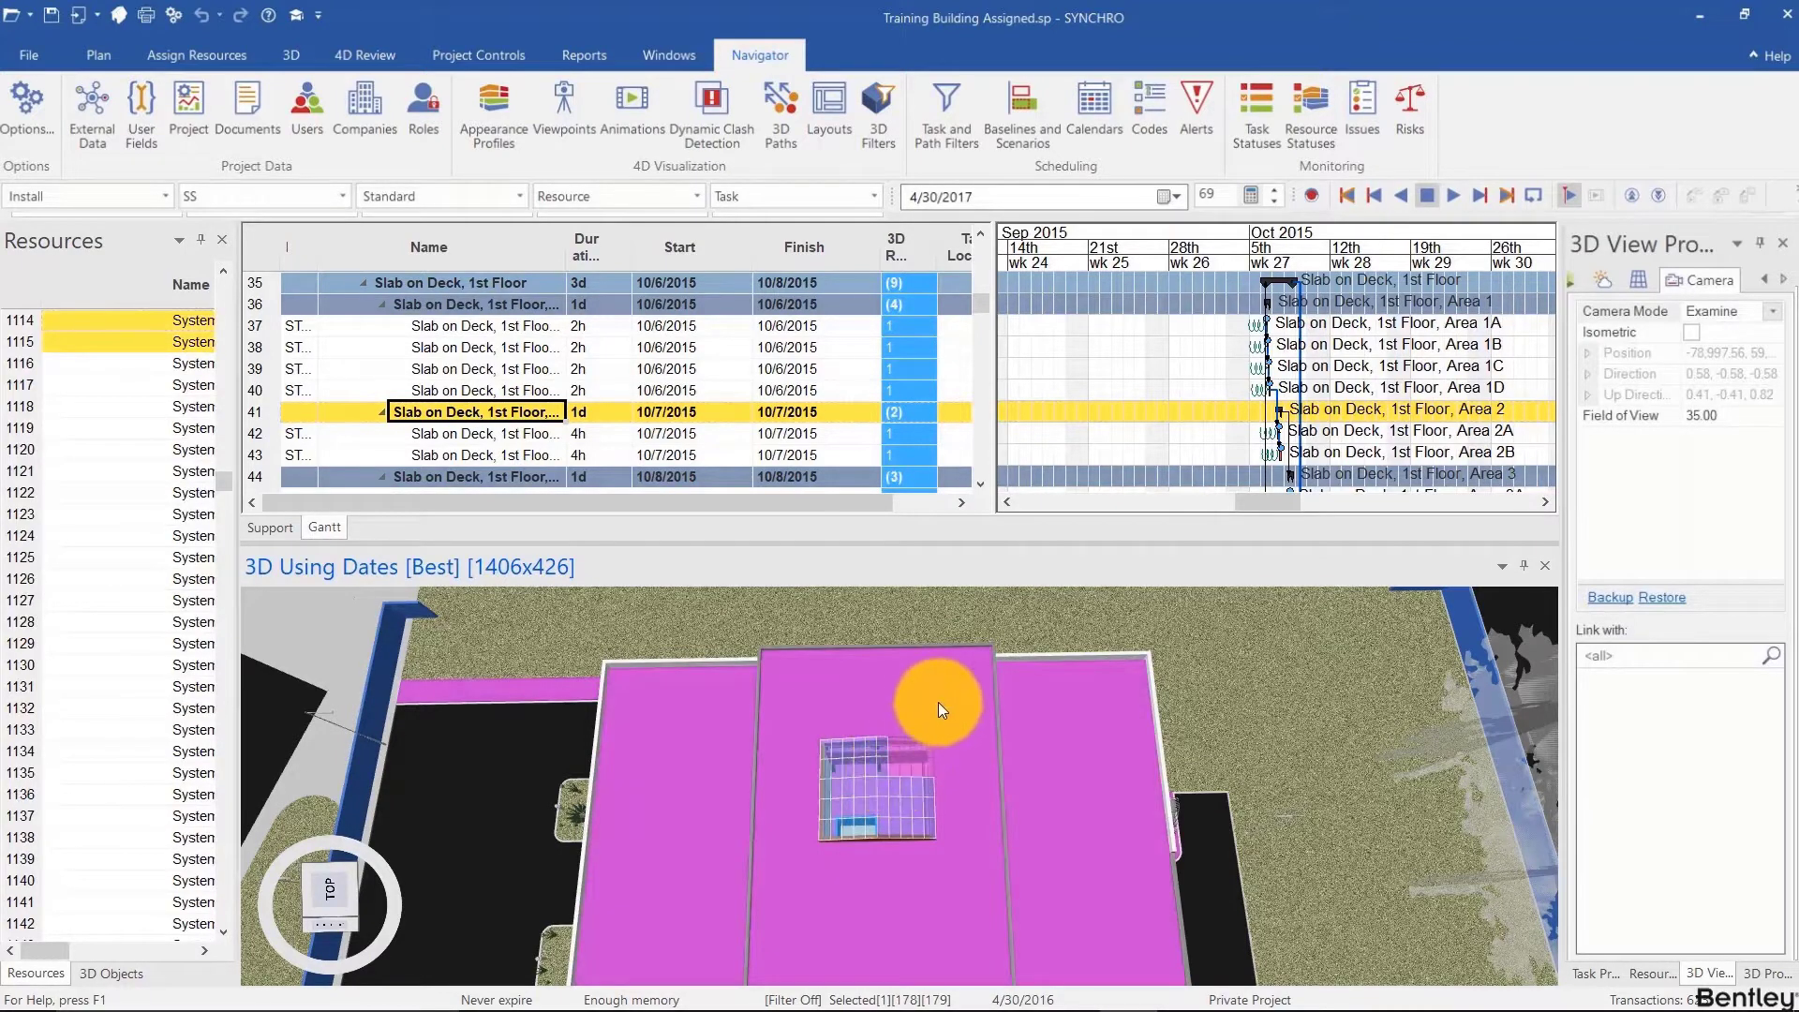
{"action": "left_click", "coordinate": [845, 805]}
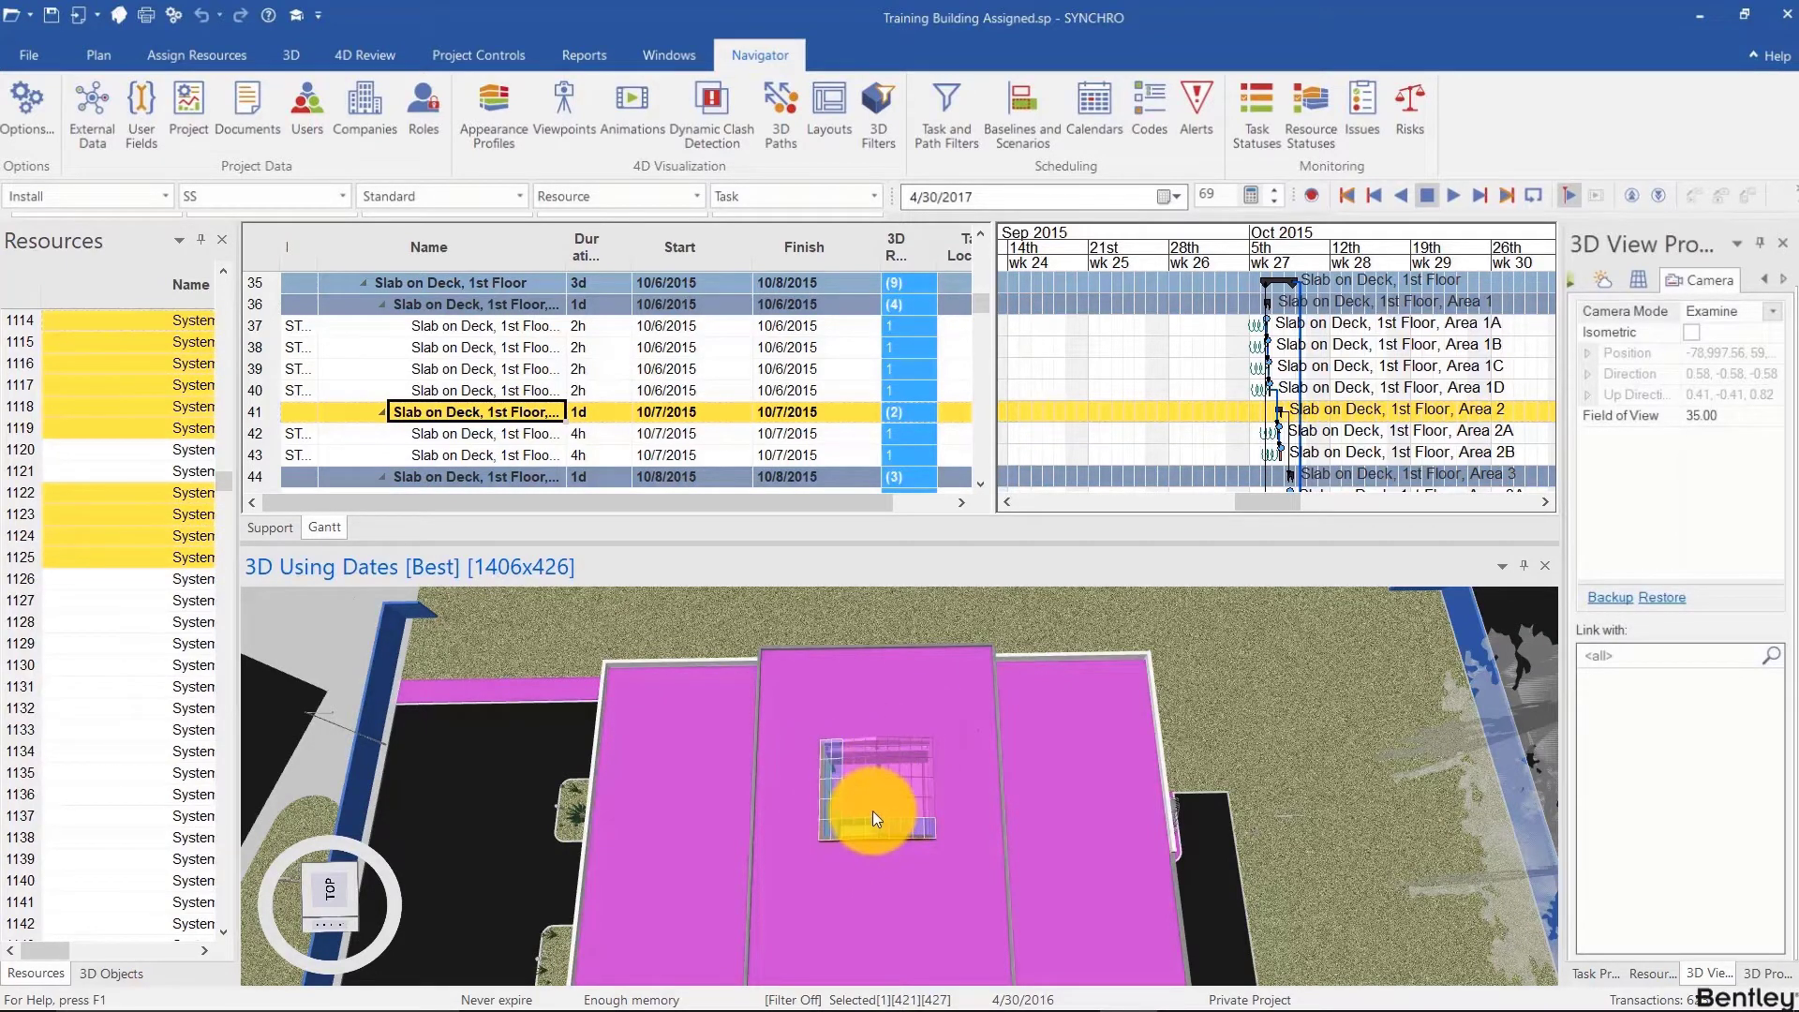
{"action": "key", "text": "Escape"}
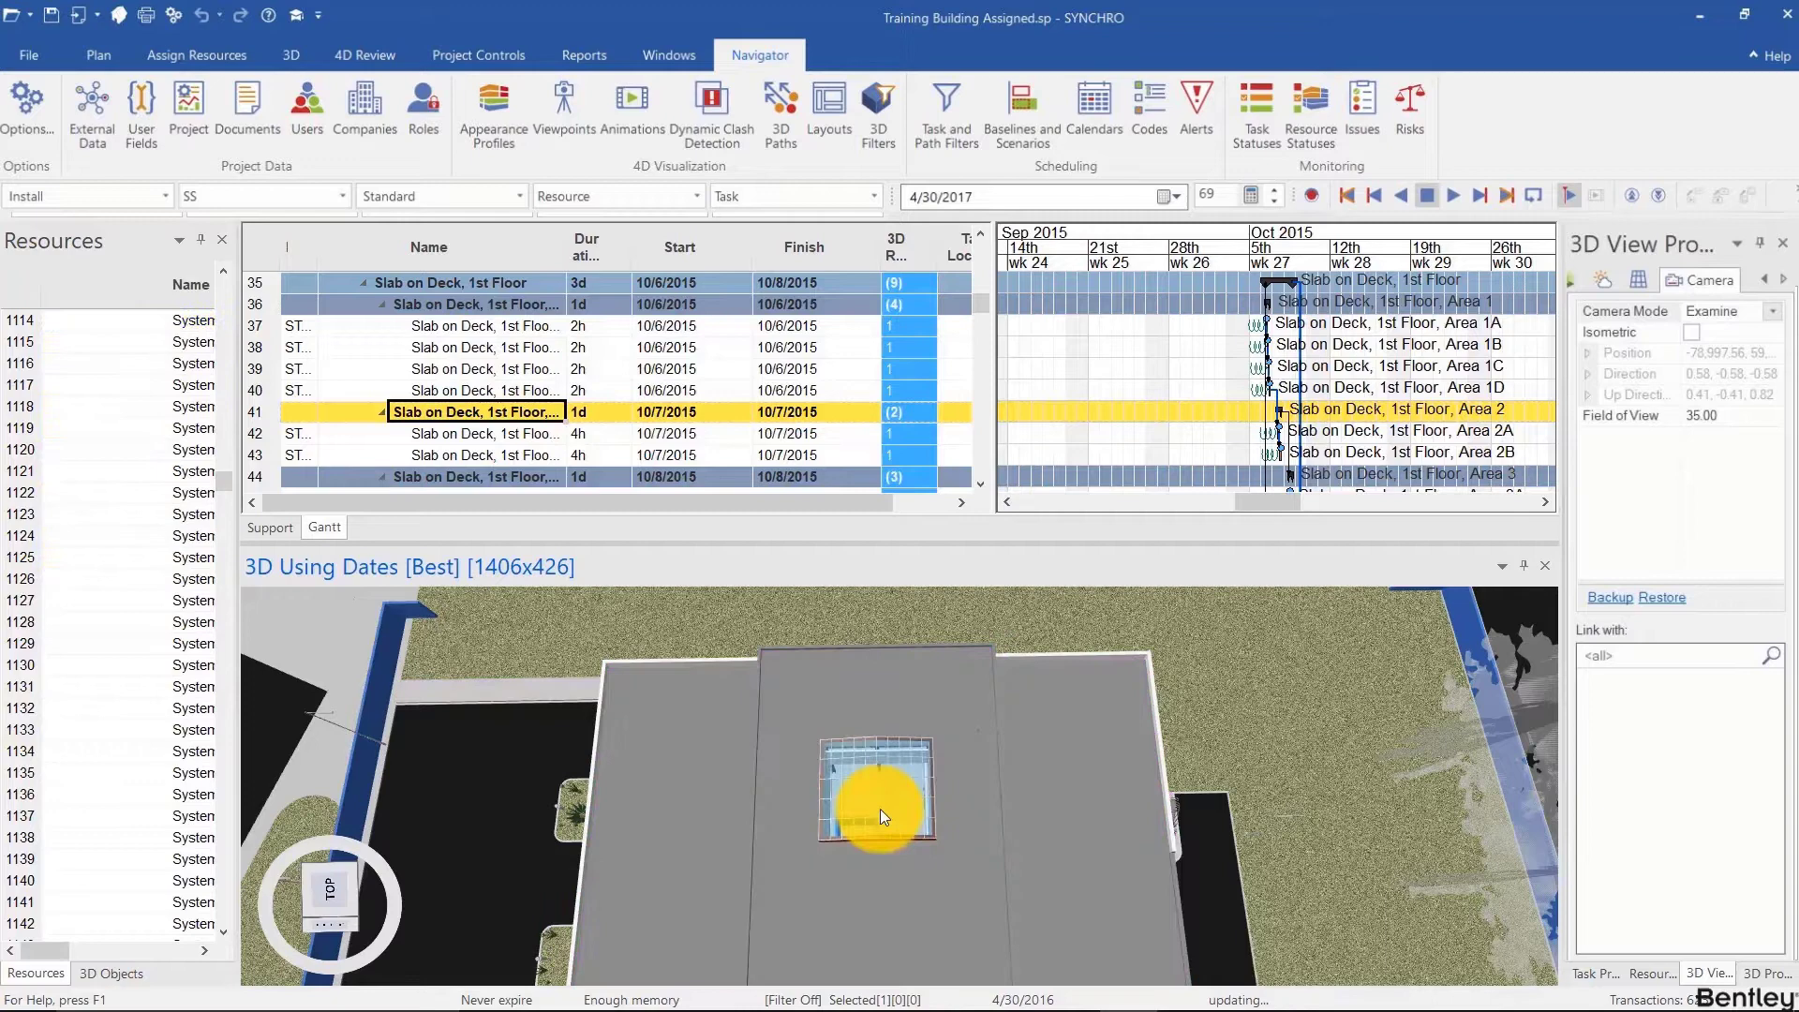
- Box-select part of the skylight with the central roof, invert that selection with a larger box around the skylight, and clear it
{"action": "left_click", "coordinate": [851, 817]}
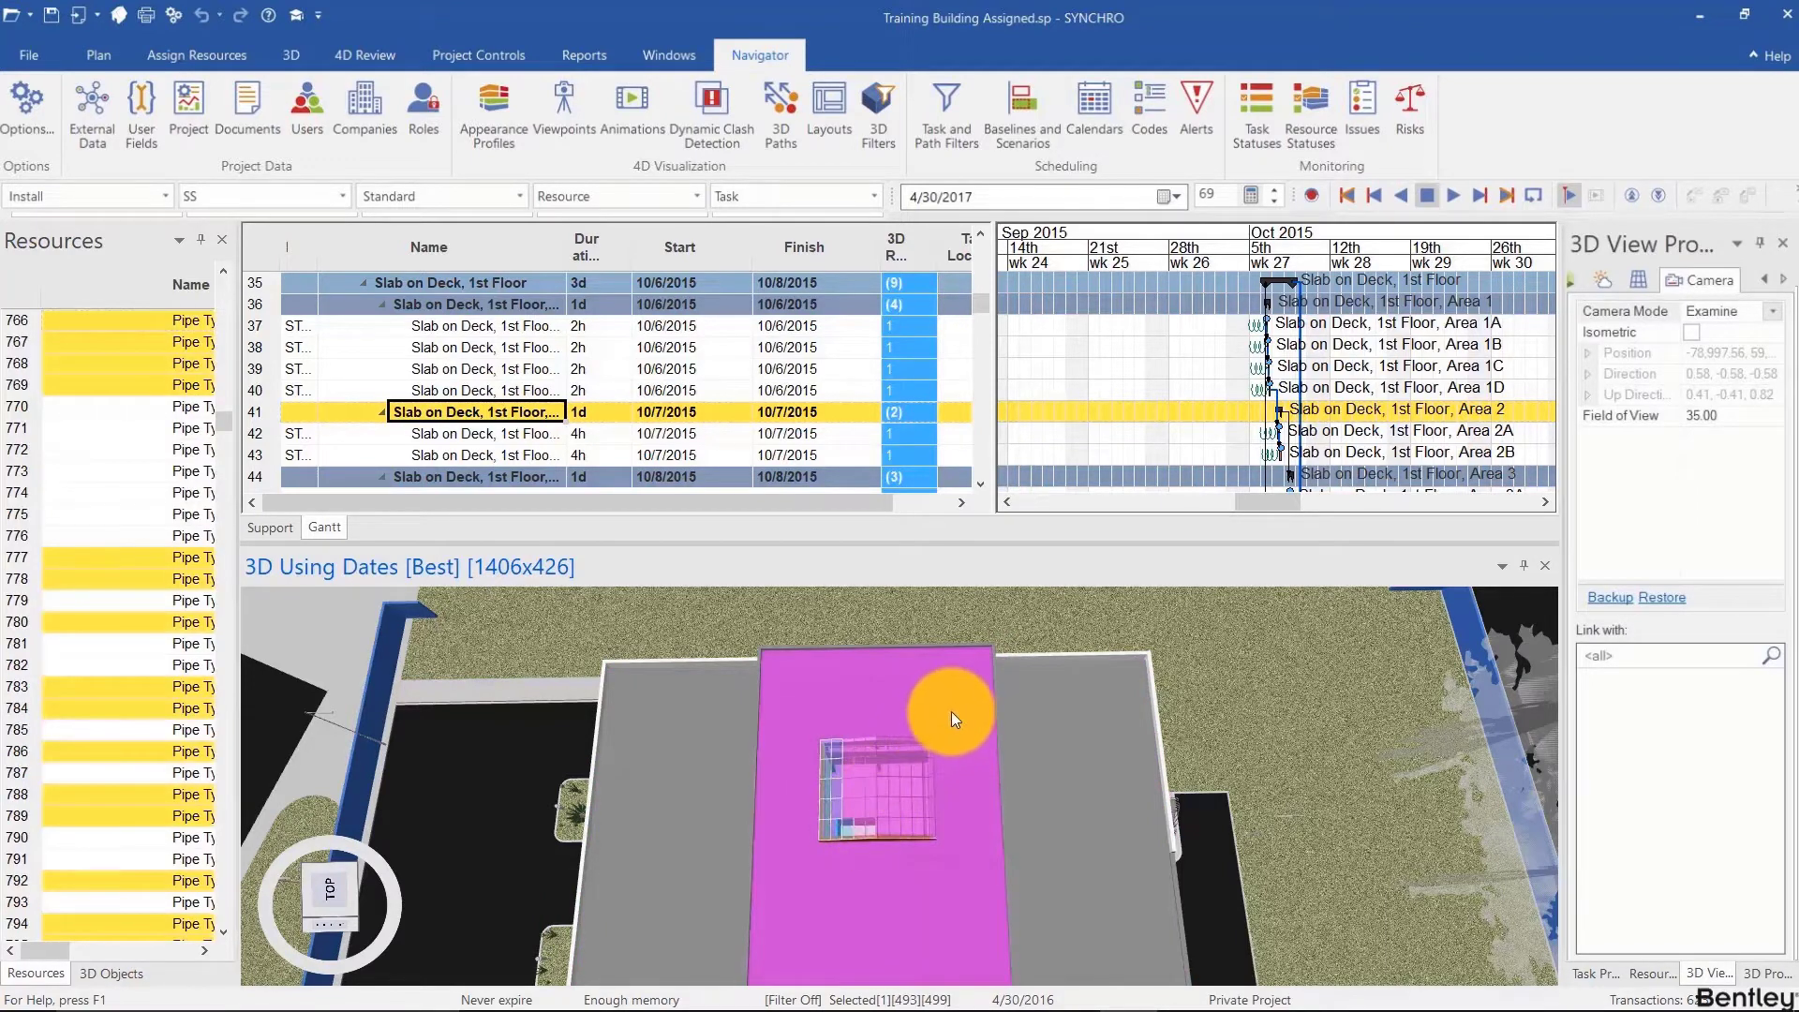
{"action": "left_click_drag", "start_coordinate": [952, 712], "coordinate": [787, 878]}
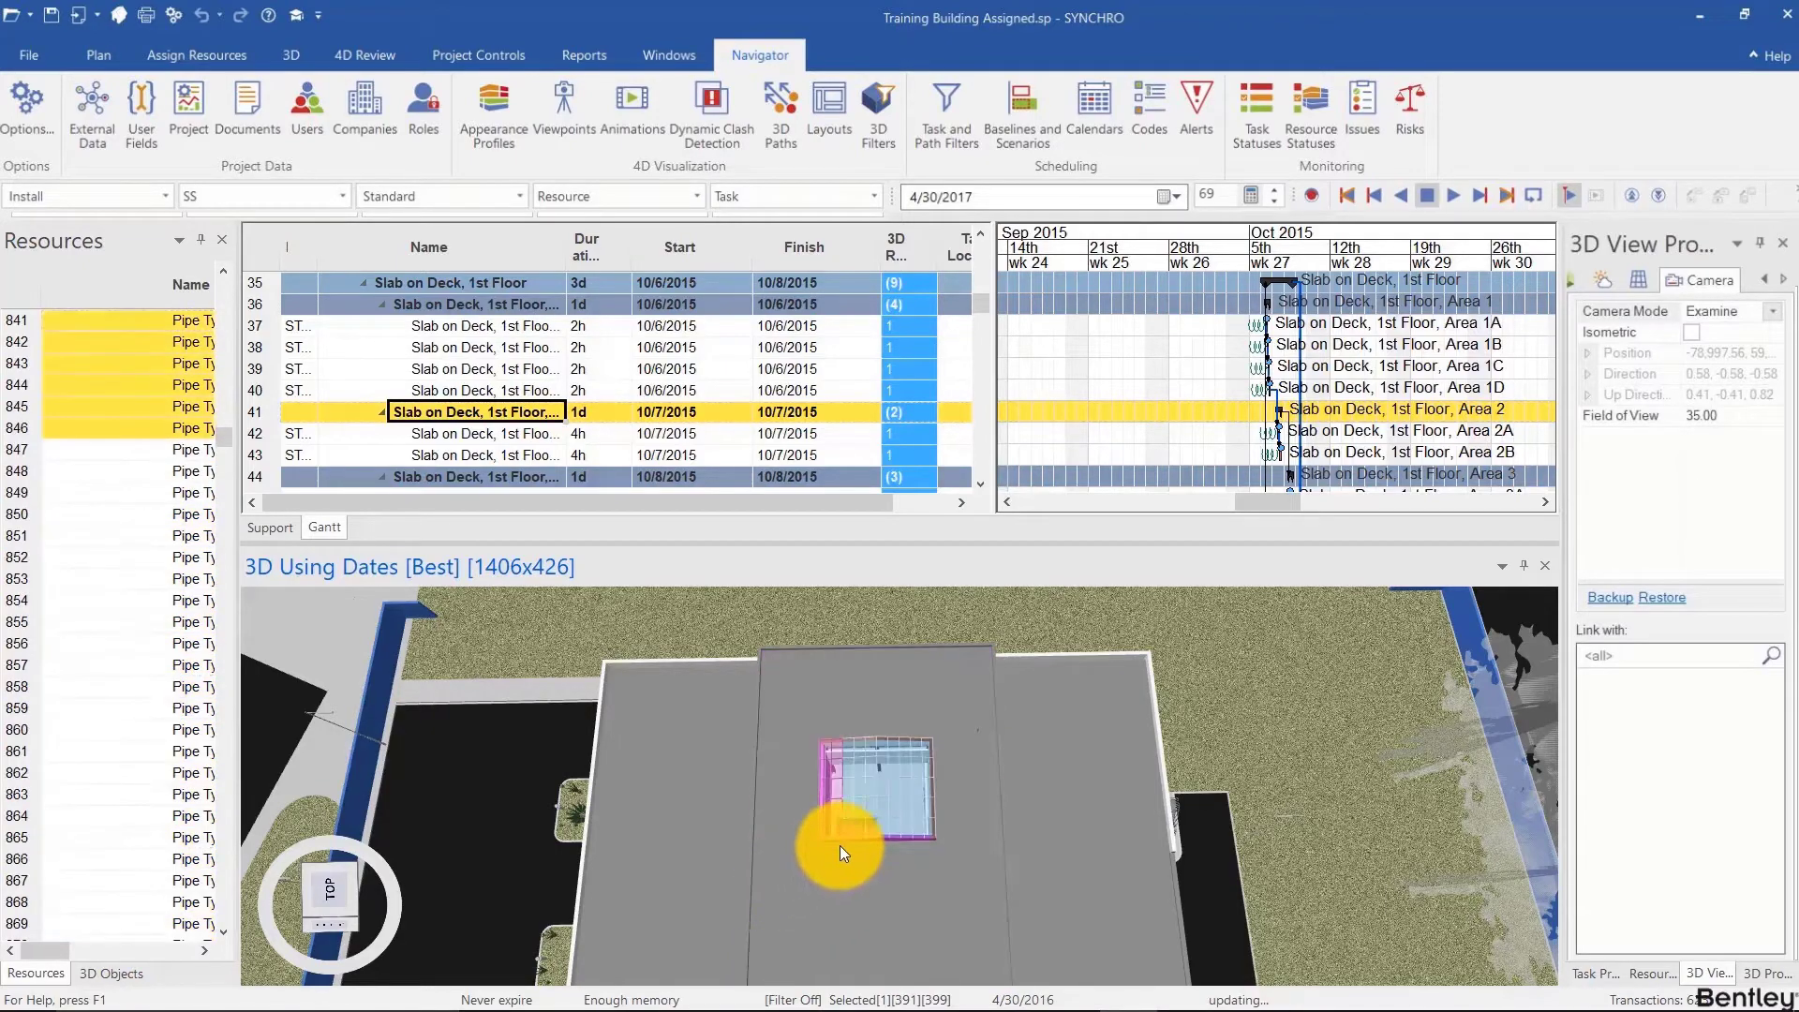
{"action": "scroll", "coordinate": [843, 845], "scroll_direction": "up", "scroll_amount": 4}
{"action": "middle_click_drag", "start_coordinate": [854, 833], "coordinate": [803, 707]}
{"action": "key", "text": "Escape"}
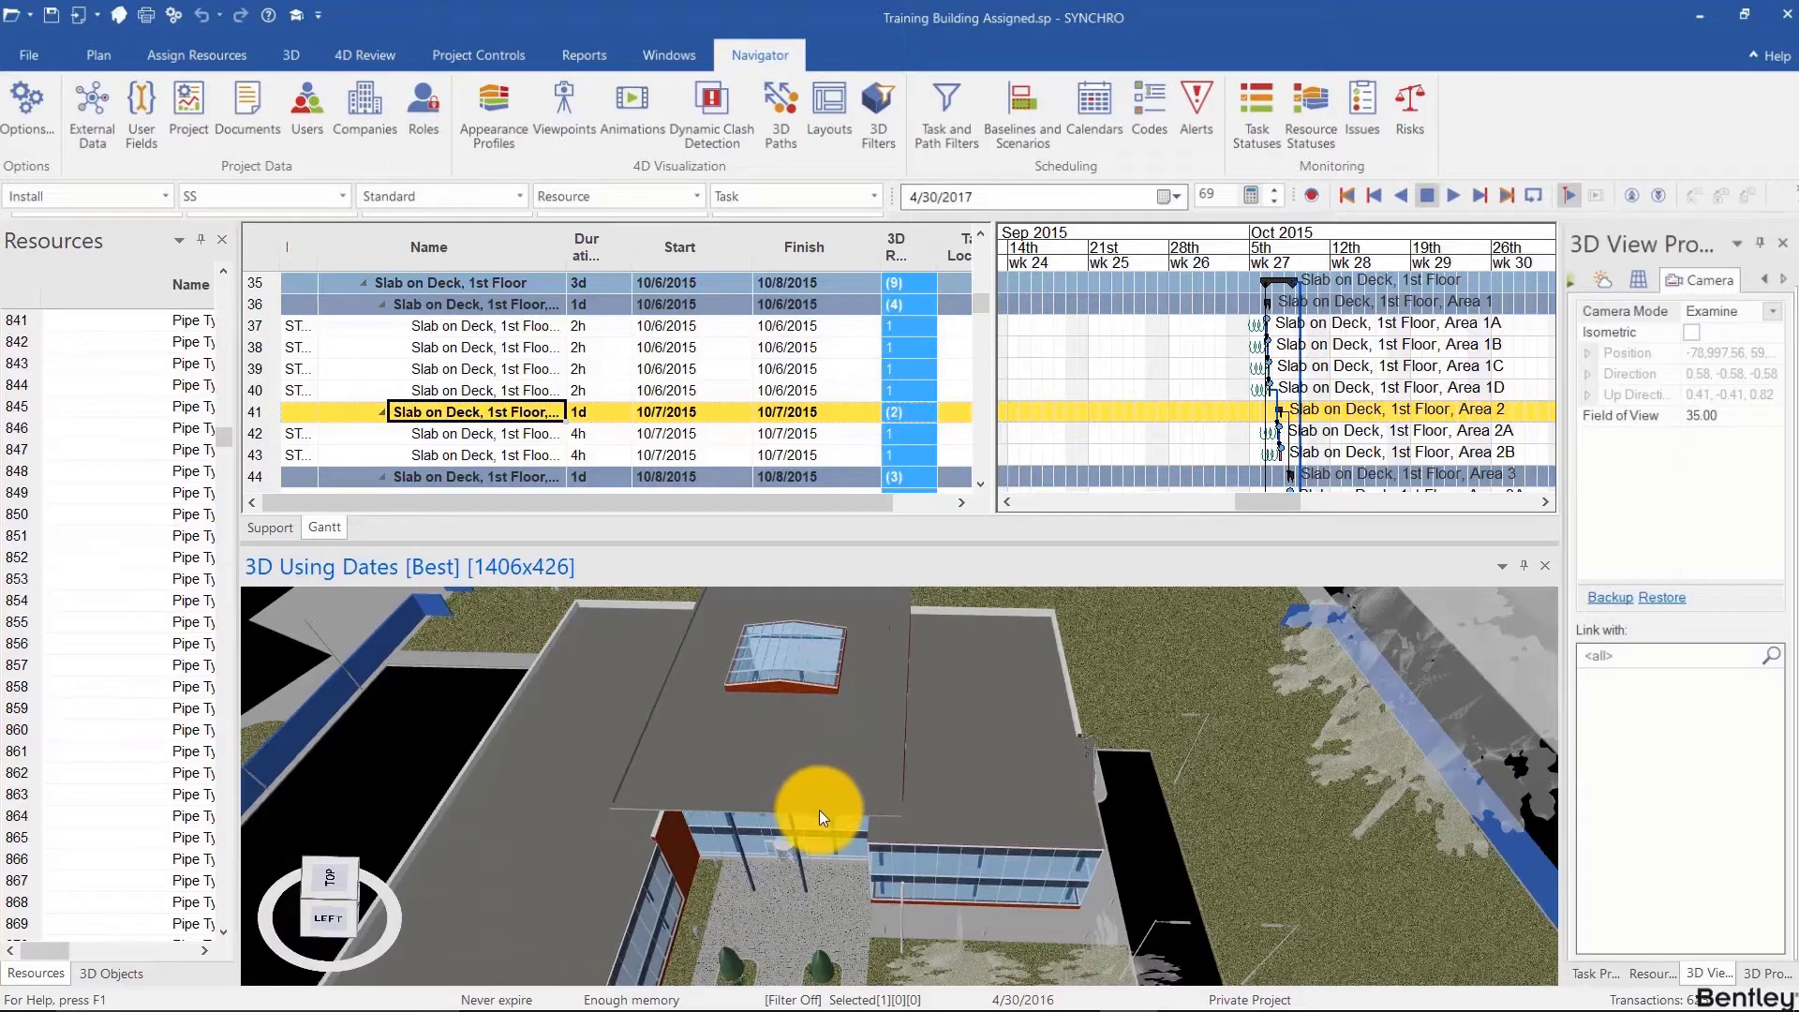
- Select a single glass panel of the entrance curtain wall and widen the resource list to read its entry
{"action": "scroll", "coordinate": [813, 819], "scroll_direction": "up", "scroll_amount": 3}
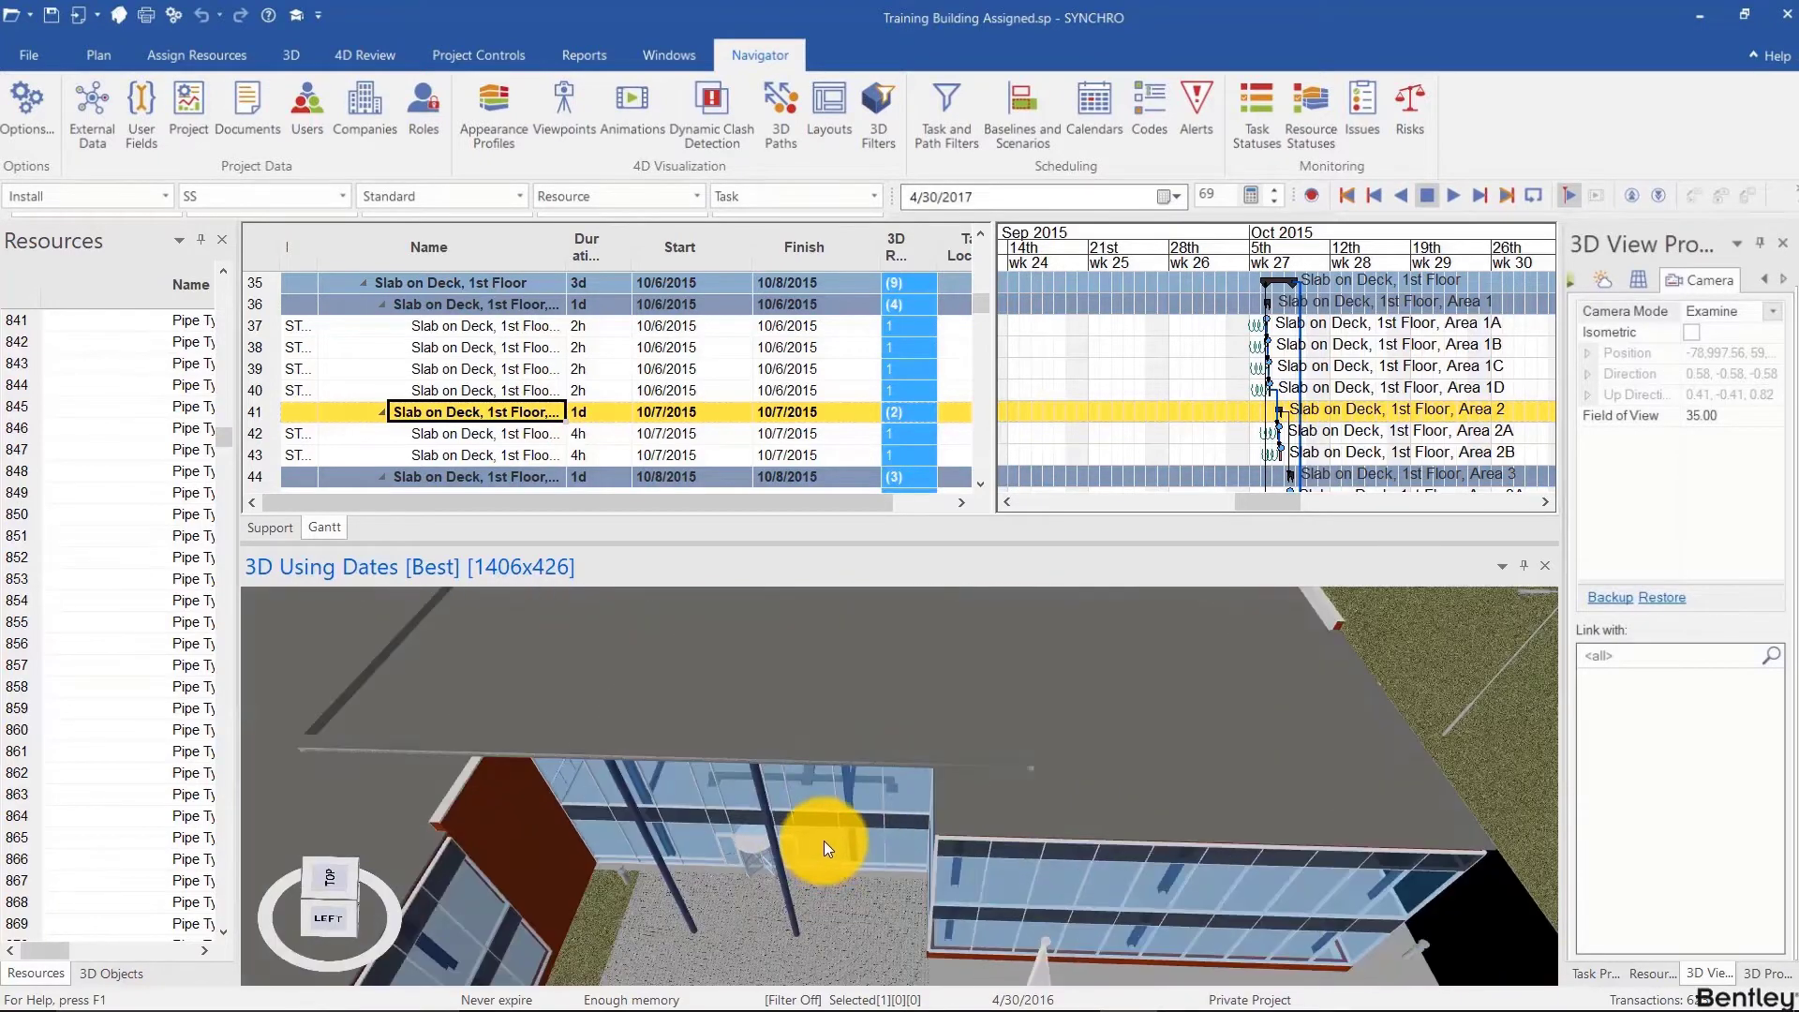
{"action": "left_click", "coordinate": [824, 840]}
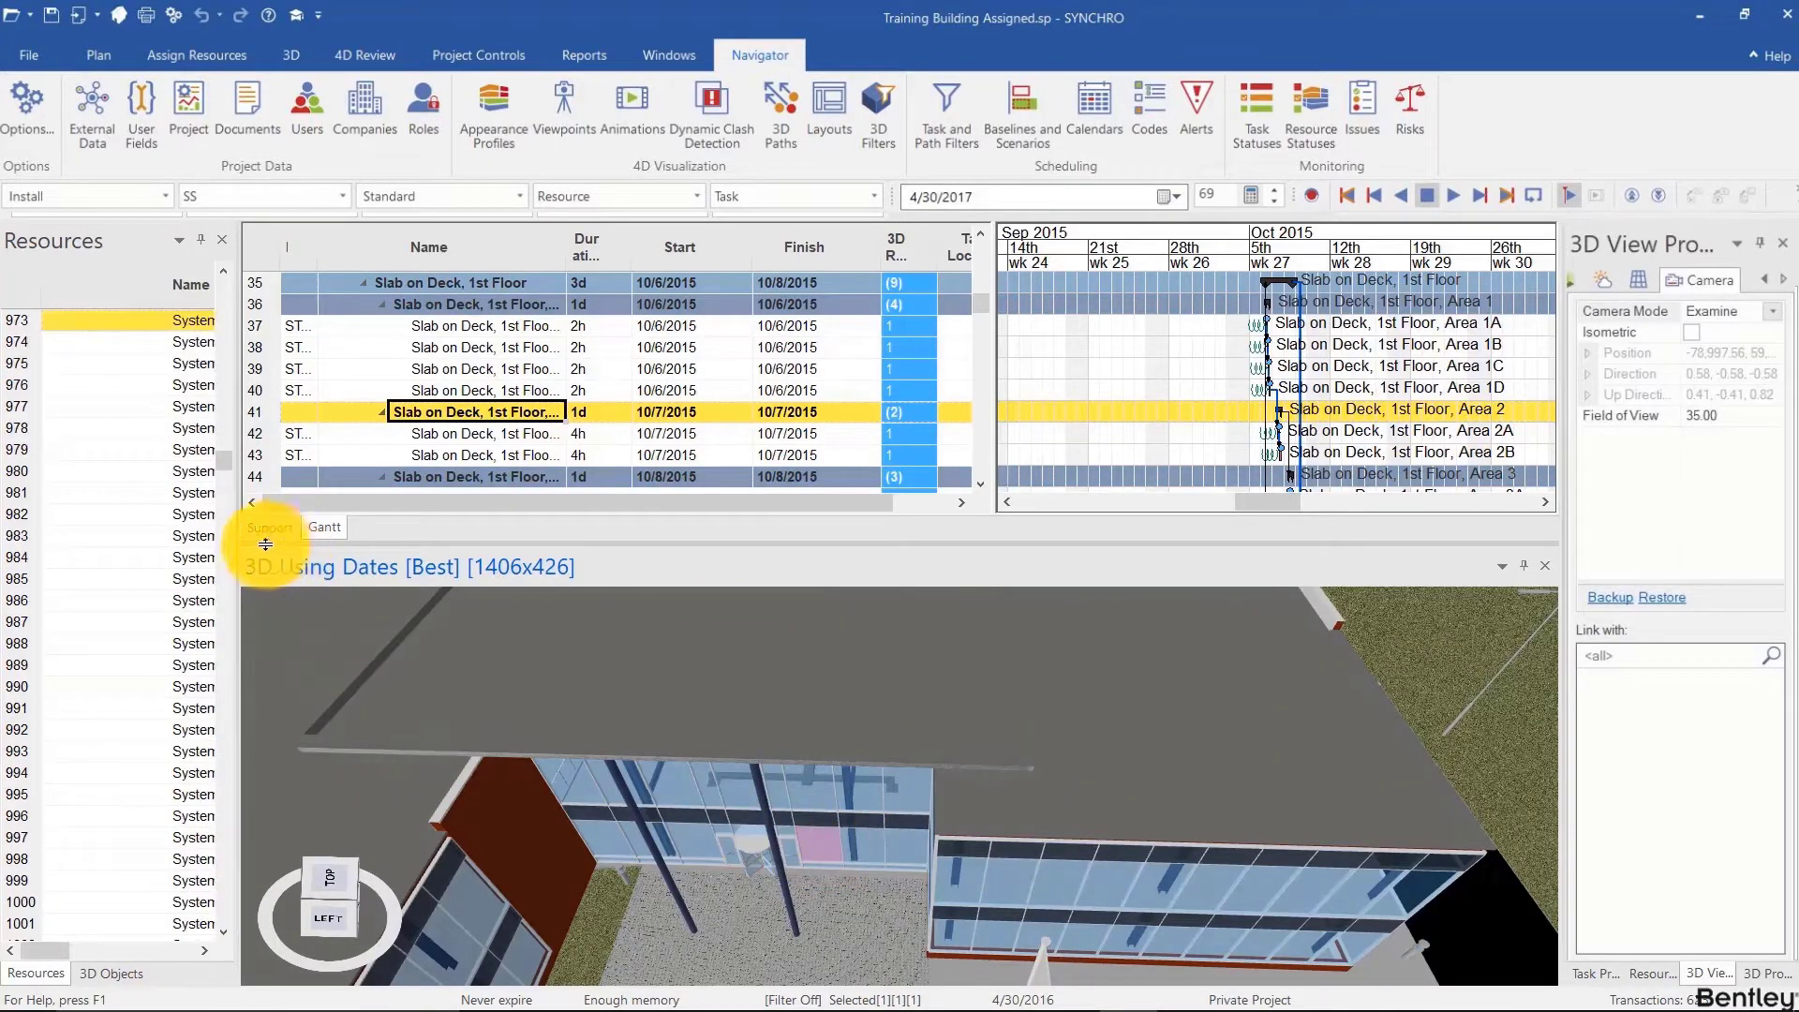
{"action": "left_click_drag", "start_coordinate": [251, 540], "coordinate": [415, 562]}
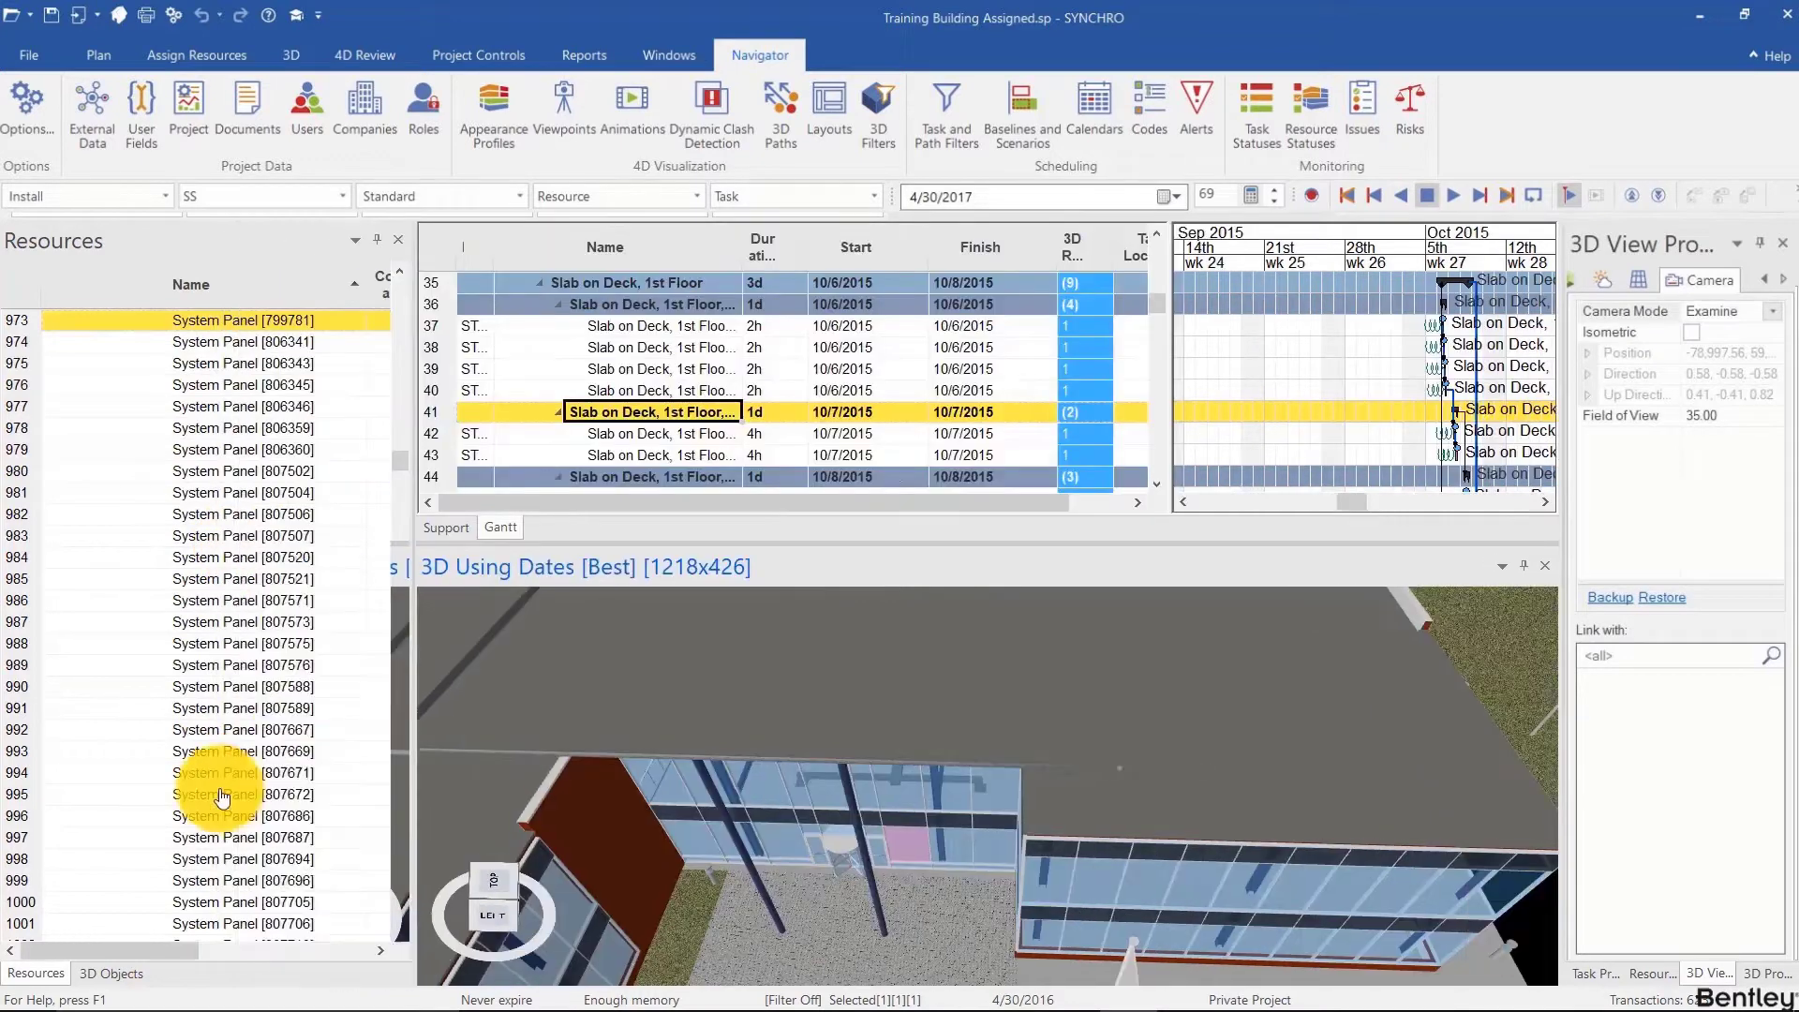
{"action": "left_click", "coordinate": [122, 975]}
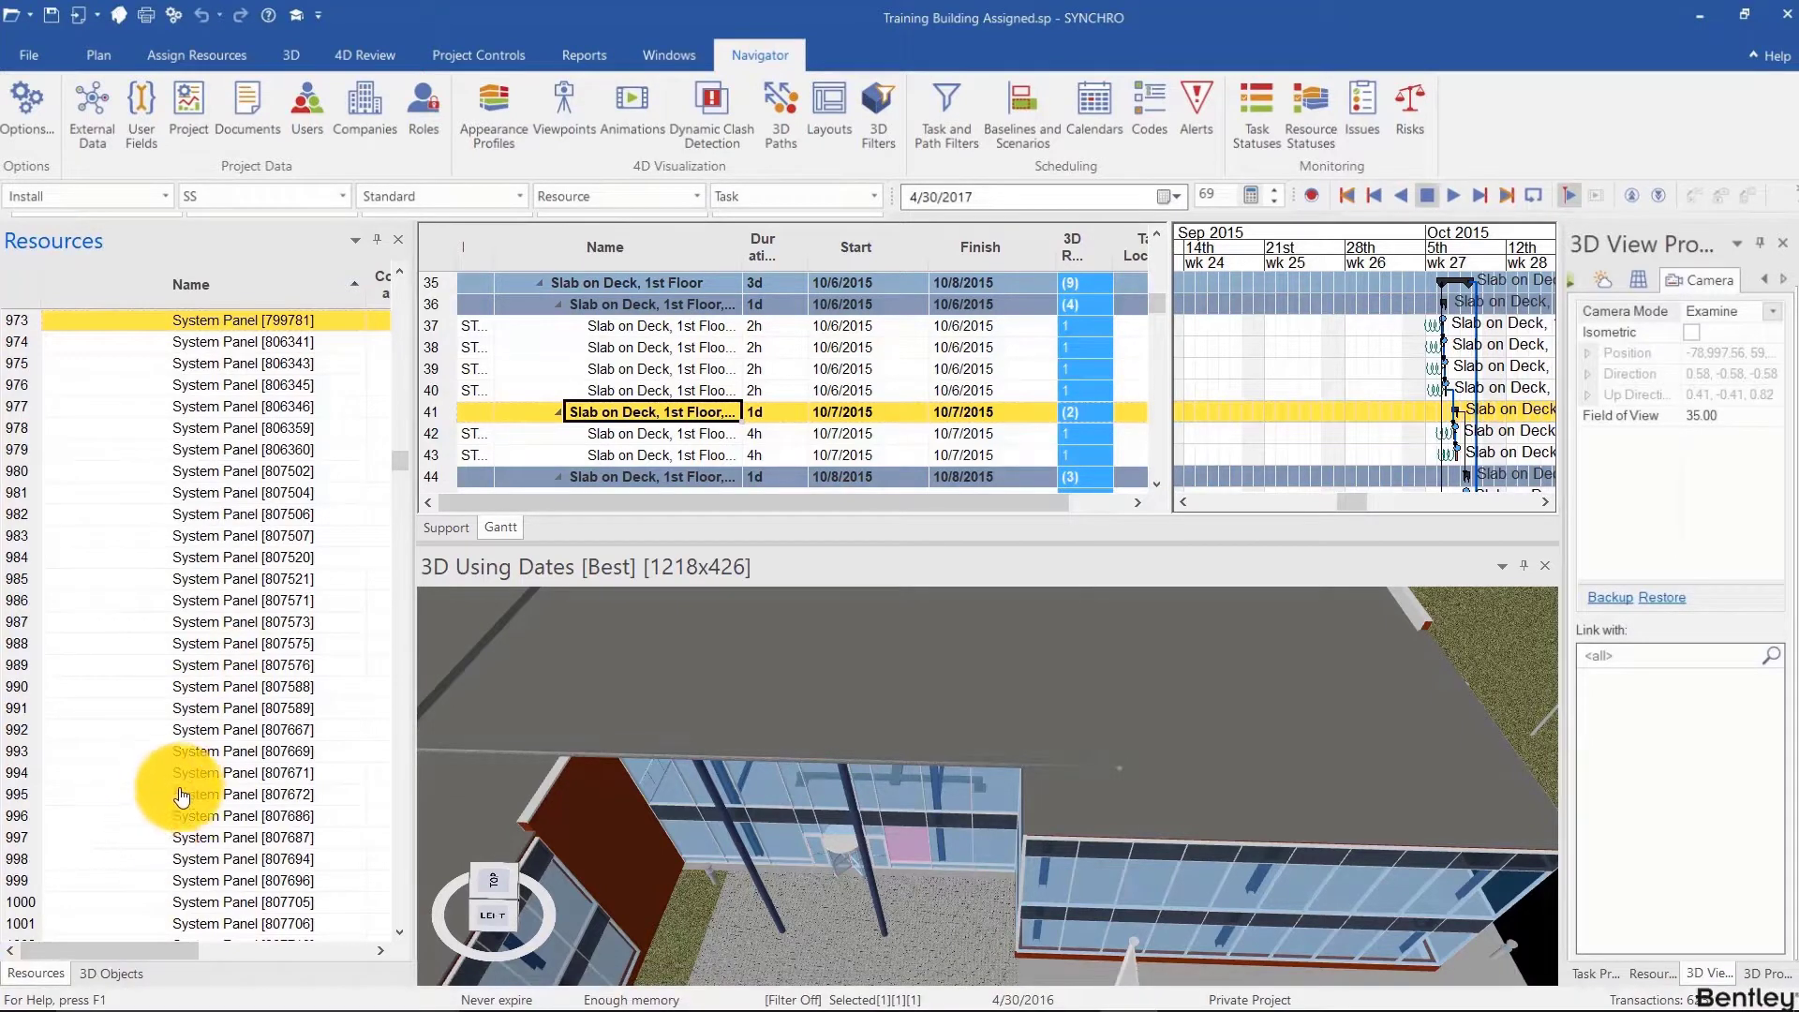
{"action": "scroll", "coordinate": [187, 750], "scroll_direction": "up", "scroll_amount": 3}
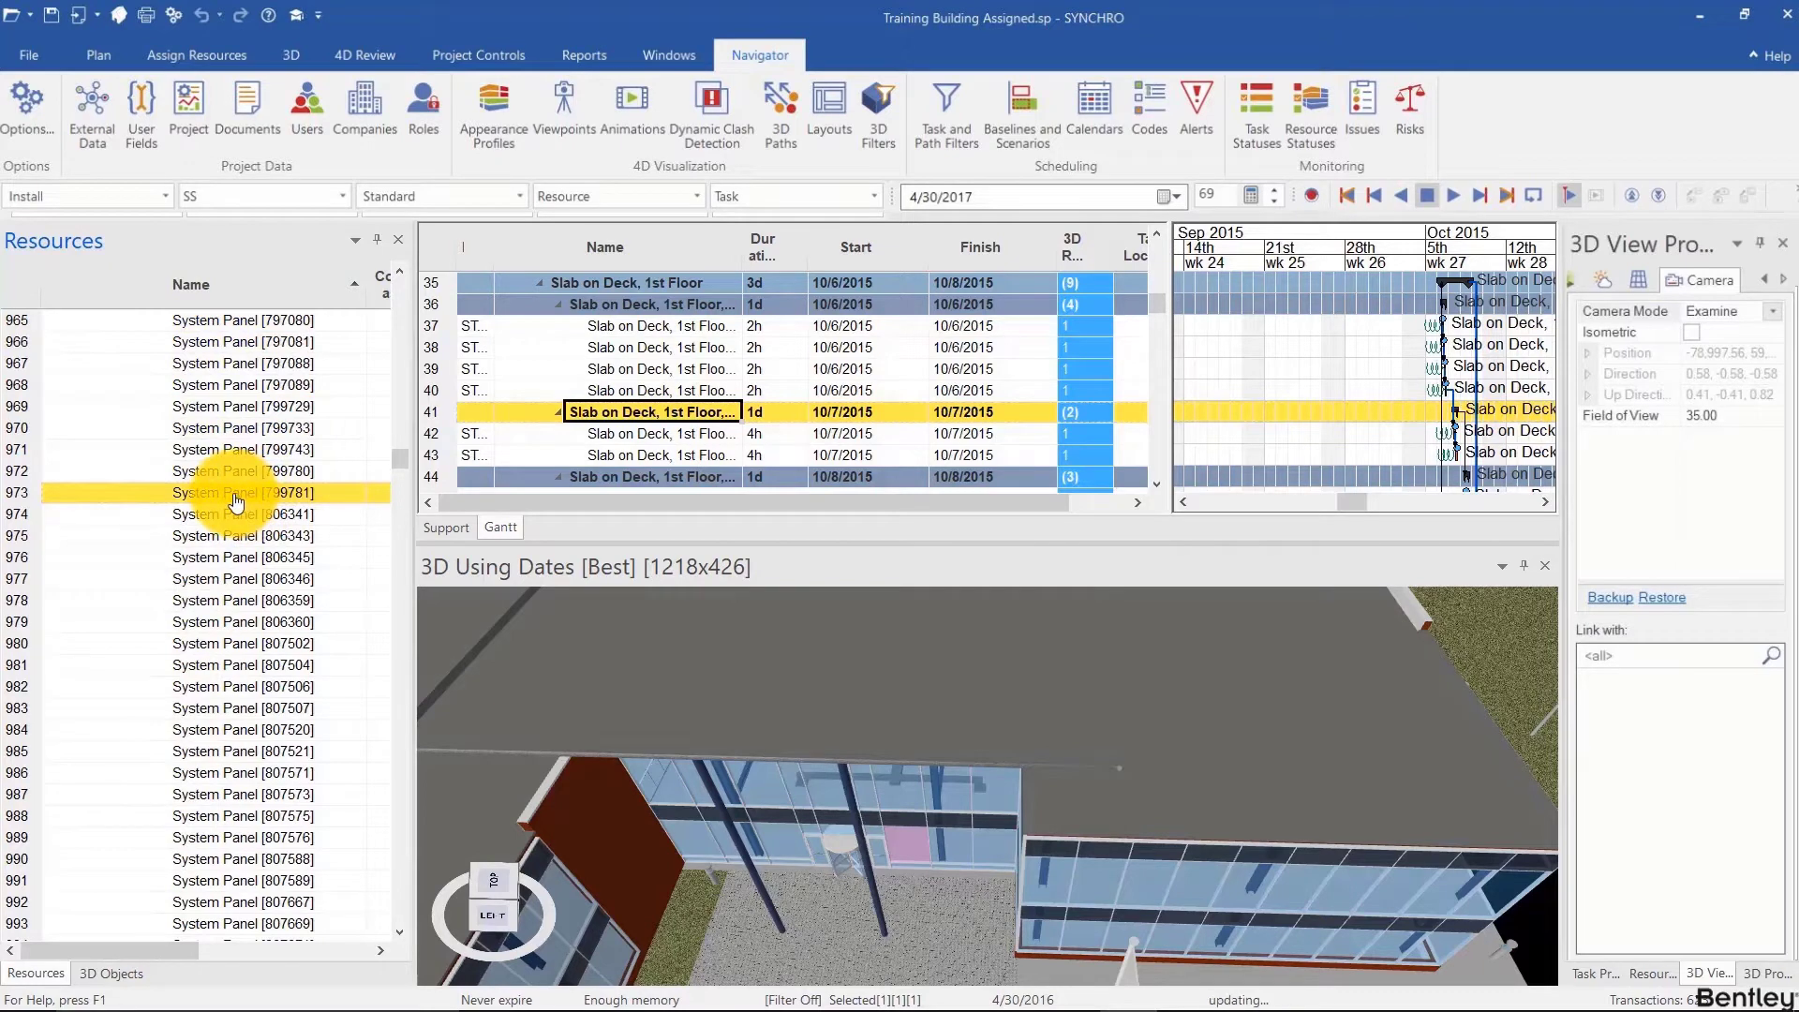
- Move from System Panel [799781] up to its parent group CLEAR GLAZING, selecting the whole group, and inspect the highlighted glazing on the building
{"action": "left_click", "coordinate": [237, 493]}
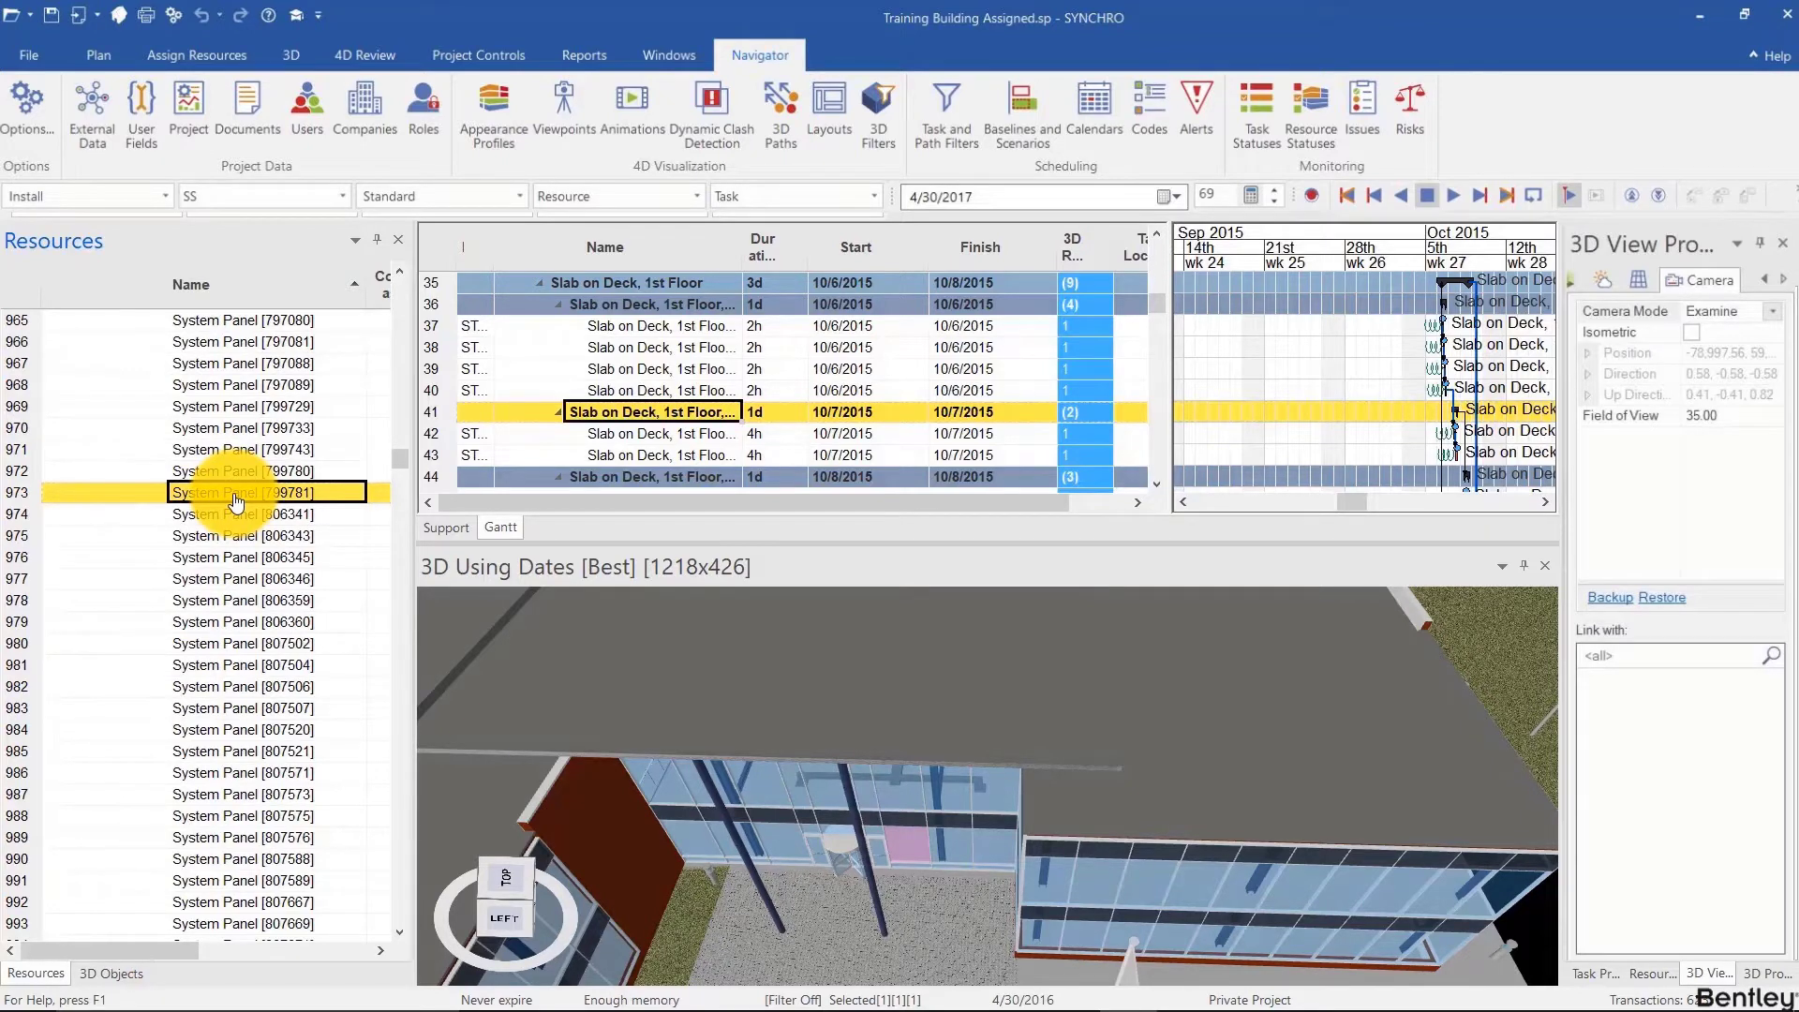
{"action": "key", "text": "Left"}
{"action": "key", "text": "Left"}
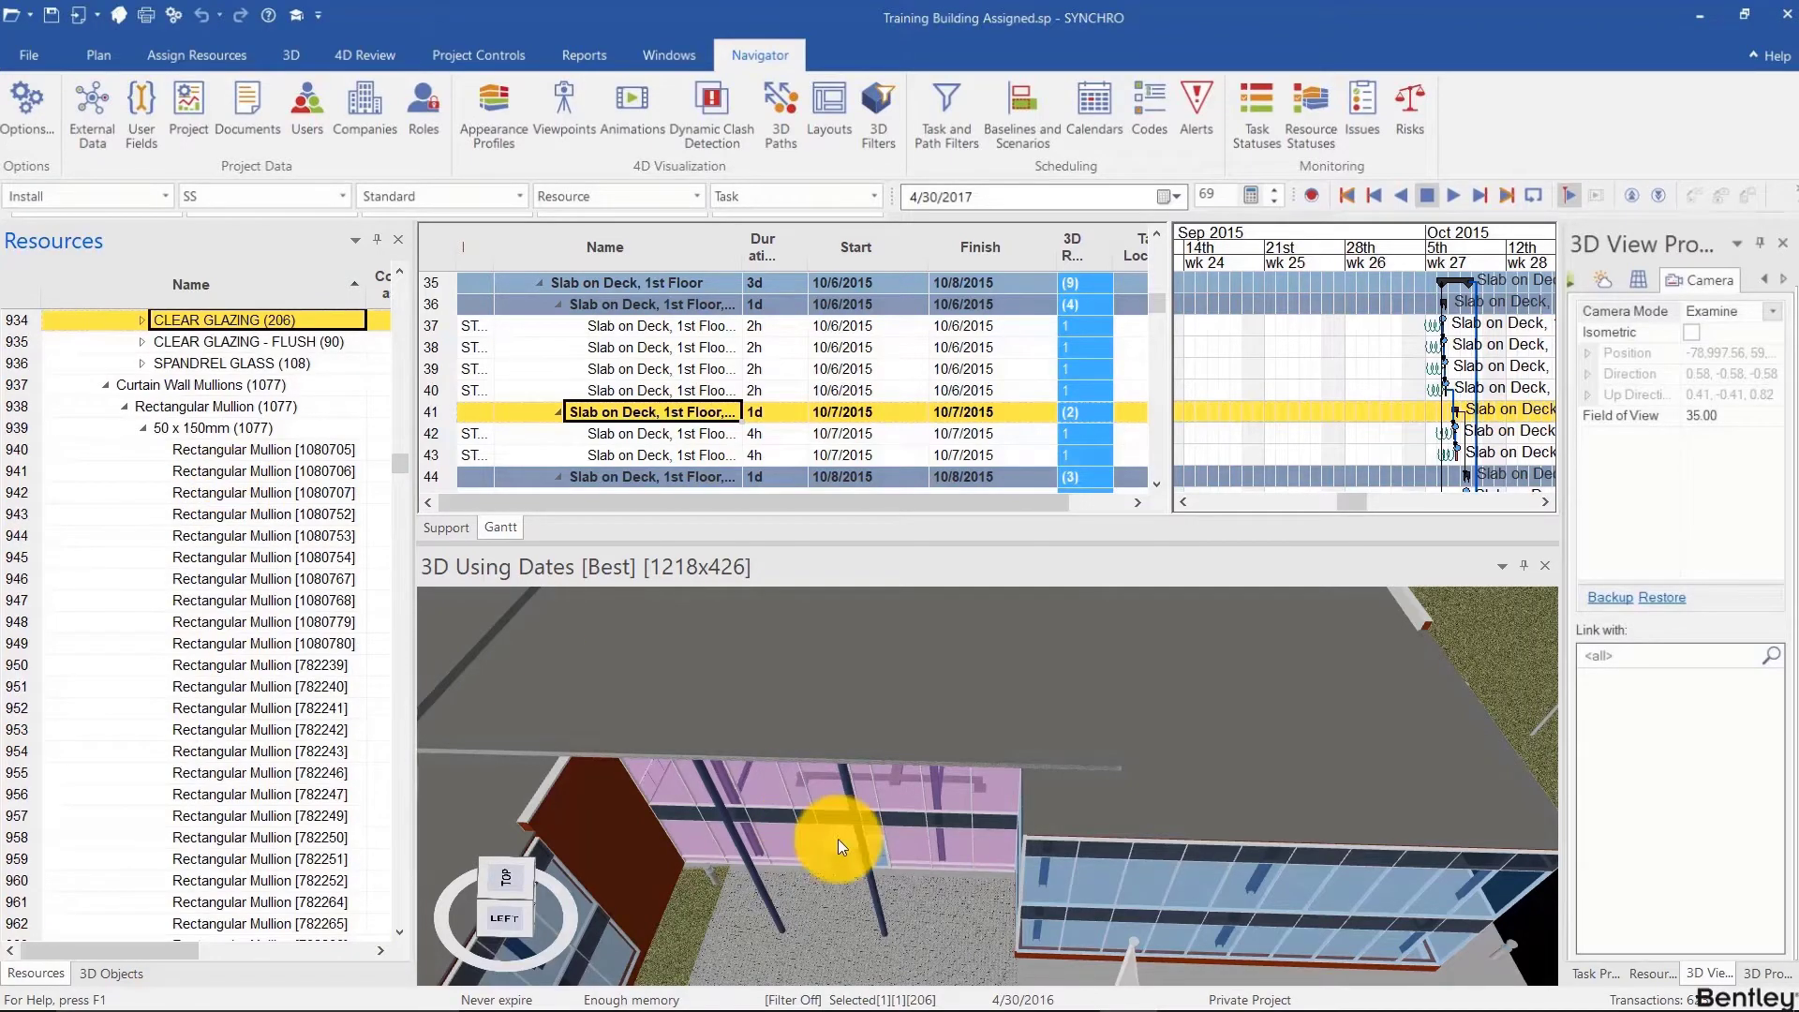
{"action": "scroll", "coordinate": [824, 804], "scroll_direction": "down", "scroll_amount": 6}
{"action": "left_click_drag", "start_coordinate": [1039, 706], "coordinate": [900, 759]}
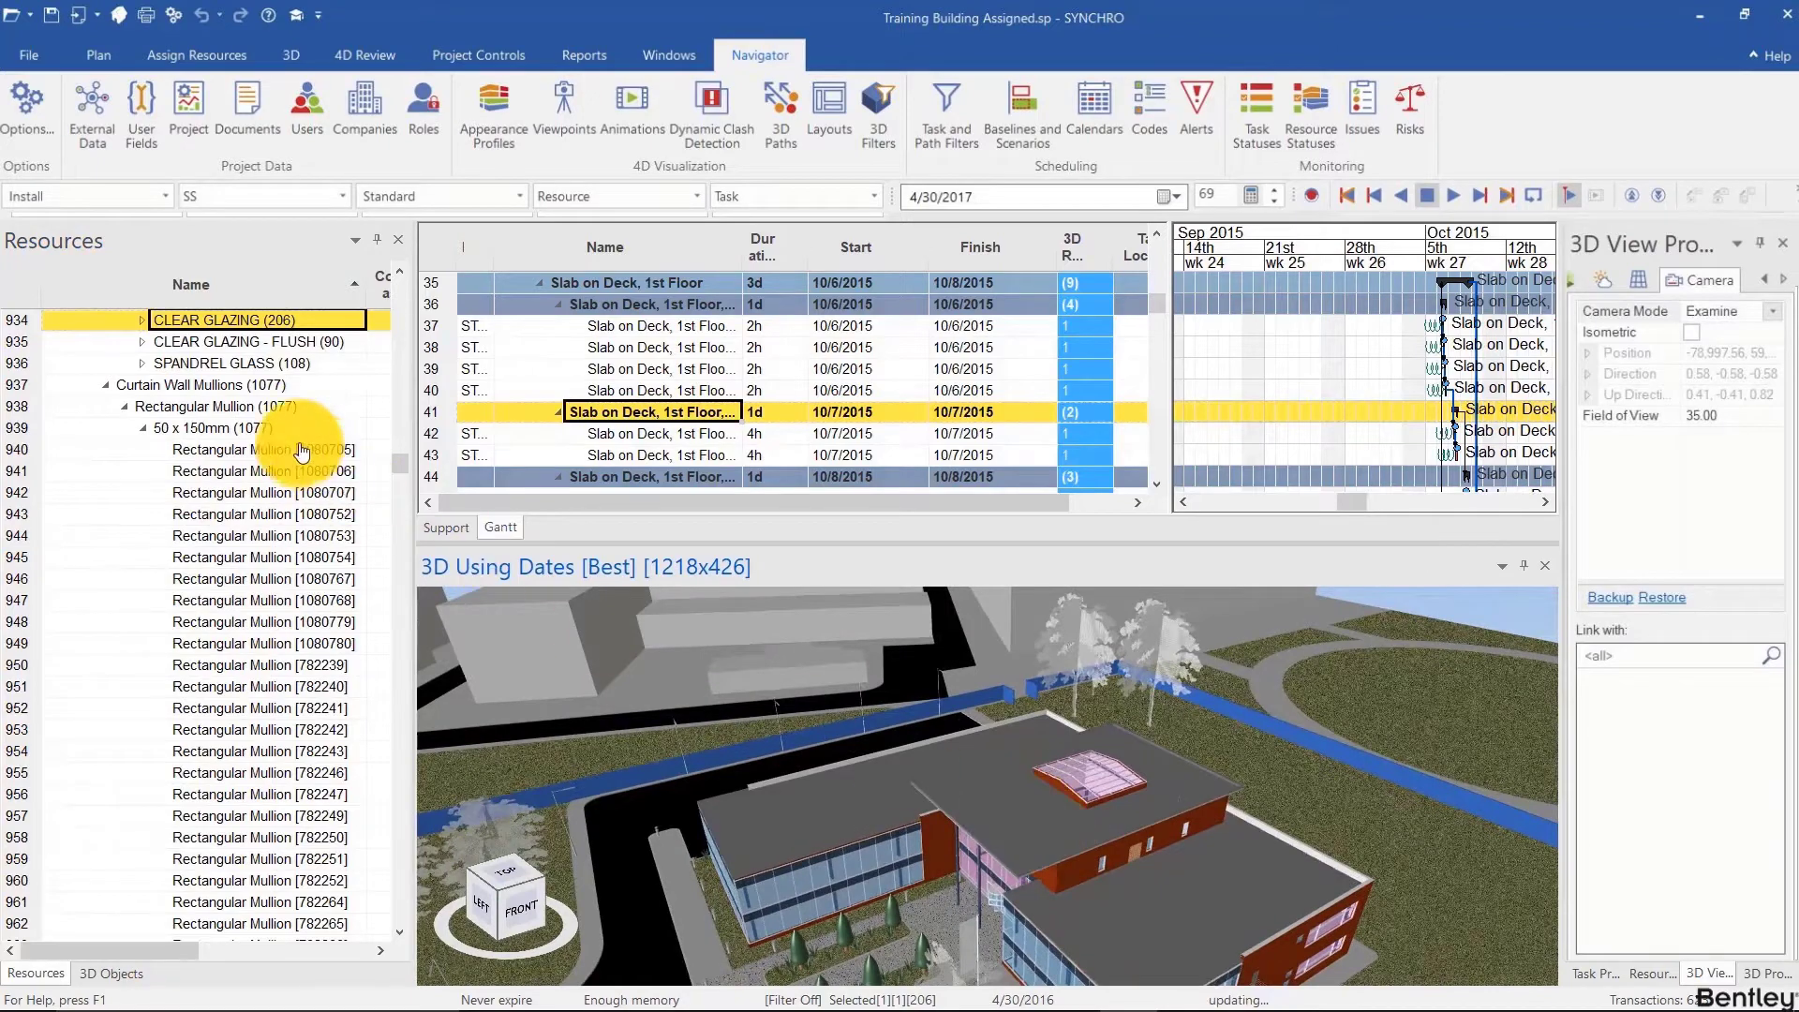
{"action": "scroll", "coordinate": [253, 476], "scroll_direction": "up", "scroll_amount": 2}
{"action": "scroll", "coordinate": [254, 477], "scroll_direction": "up", "scroll_amount": 2}
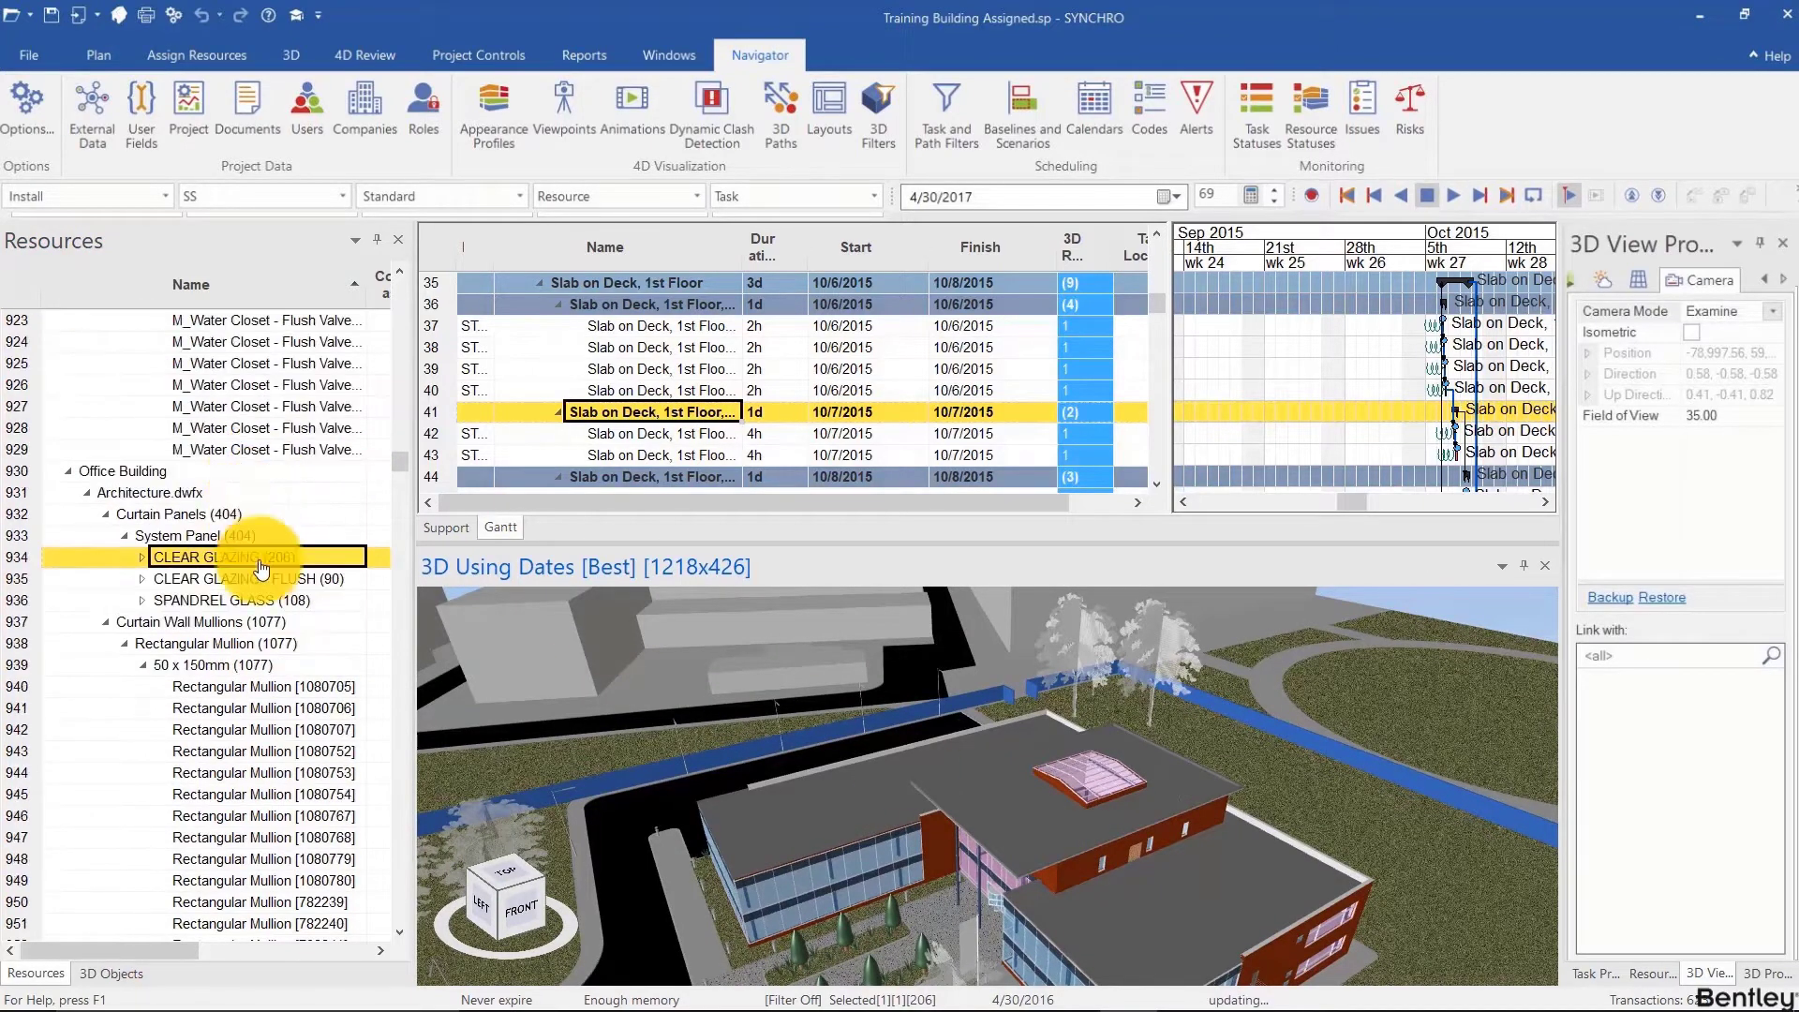
{"action": "scroll", "coordinate": [1100, 795], "scroll_direction": "down", "scroll_amount": 1}
- Replace the glazing selection with a single glass panel on the skylight and show its user fields in widened 3D properties
{"action": "middle_click_drag", "start_coordinate": [1101, 793], "coordinate": [898, 739]}
{"action": "scroll", "coordinate": [895, 742], "scroll_direction": "up", "scroll_amount": 3}
{"action": "left_click_drag", "start_coordinate": [896, 741], "coordinate": [944, 757]}
{"action": "left_click", "coordinate": [943, 757]}
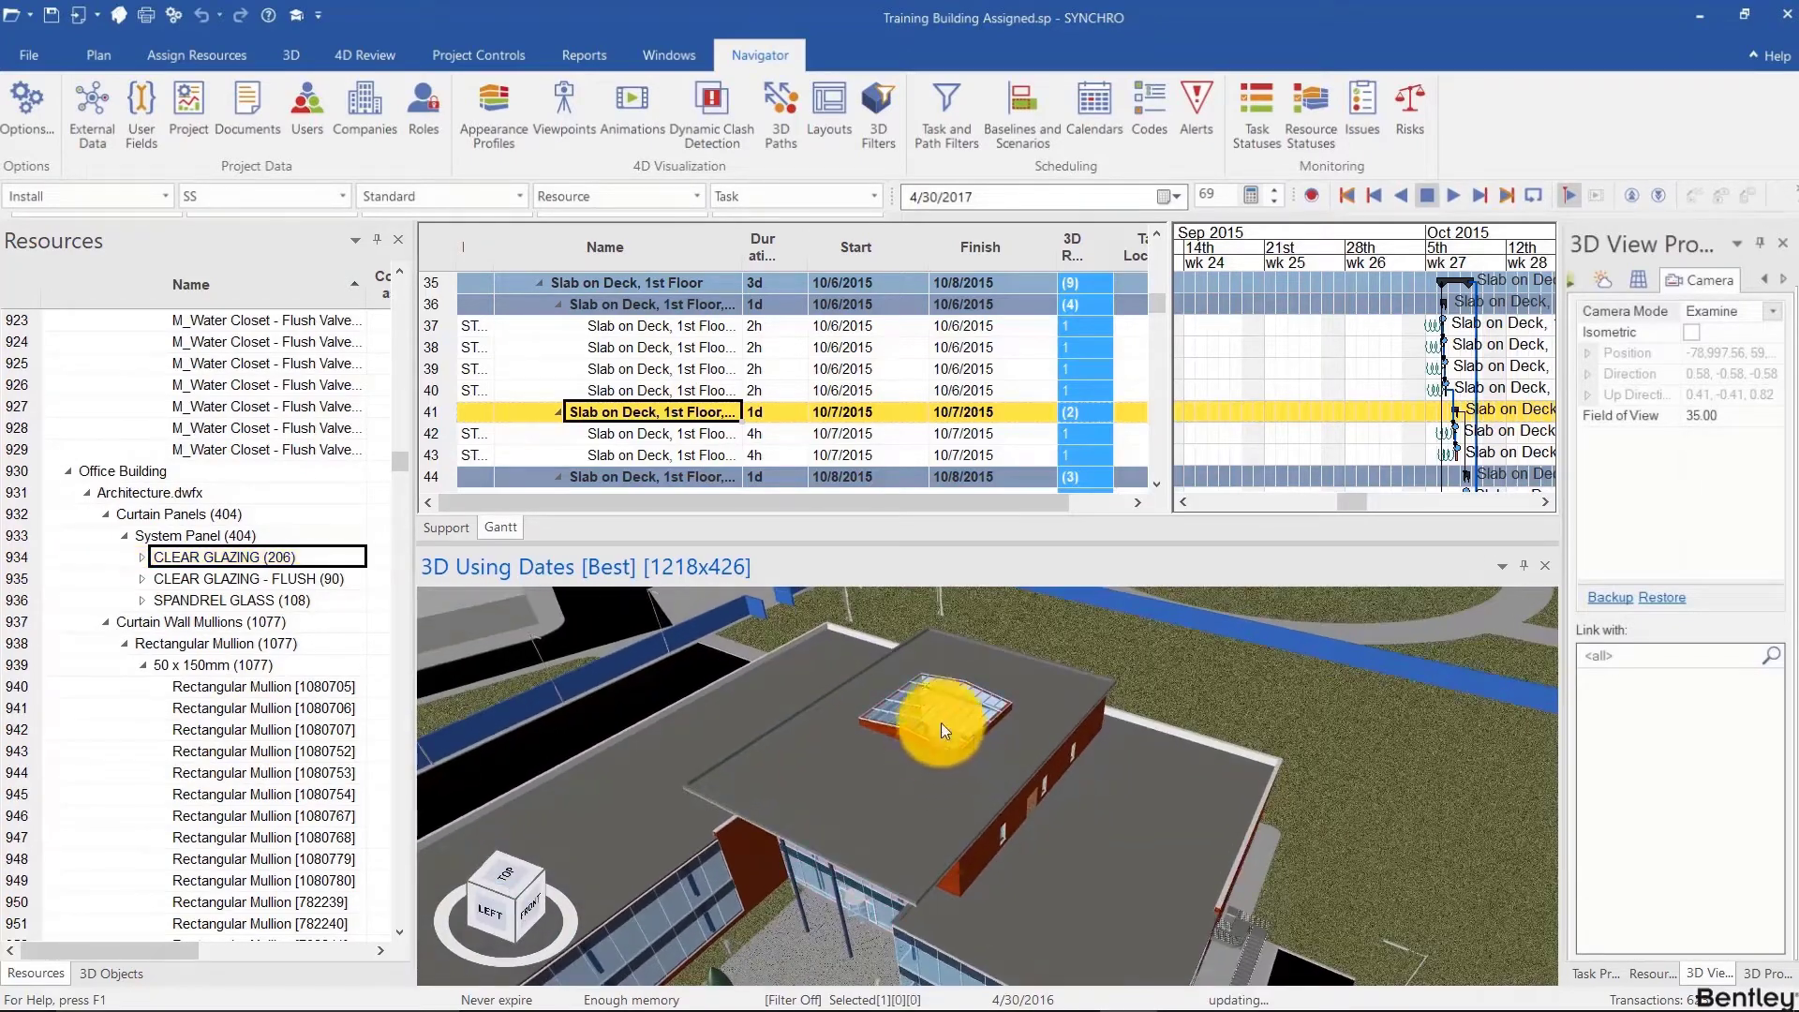
{"action": "scroll", "coordinate": [949, 718], "scroll_direction": "up", "scroll_amount": 5}
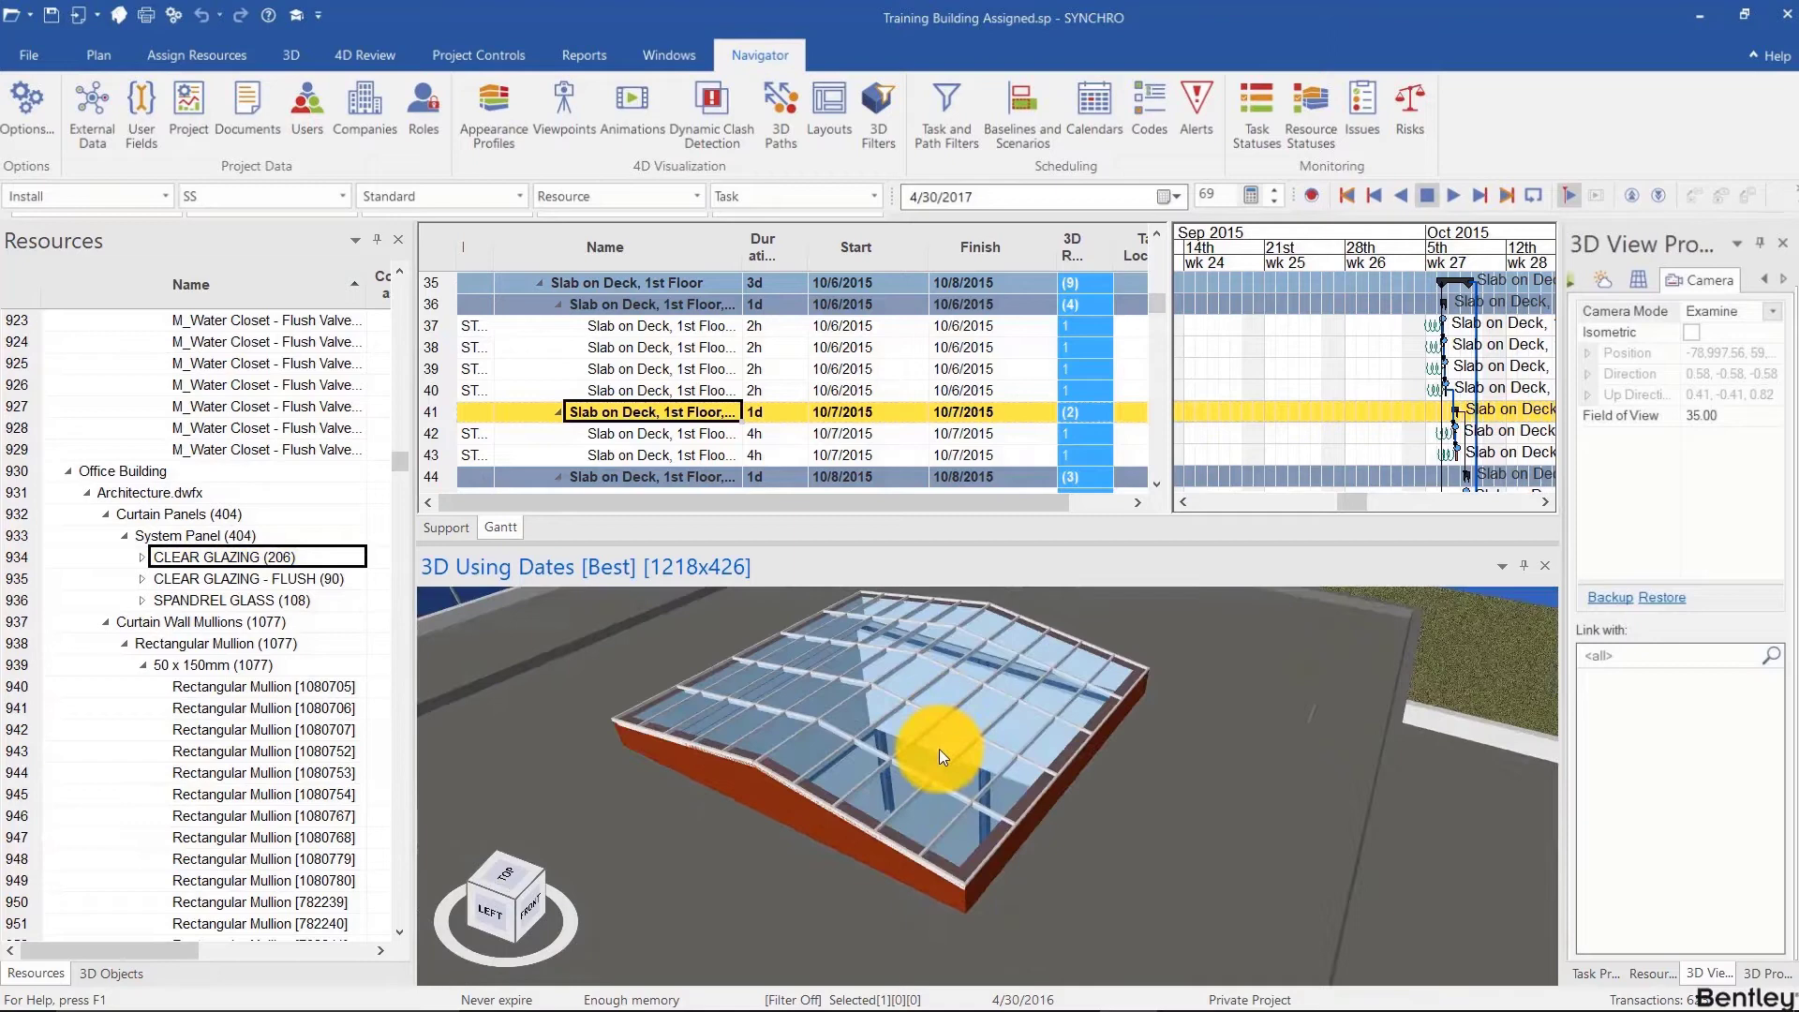
{"action": "left_click", "coordinate": [939, 750]}
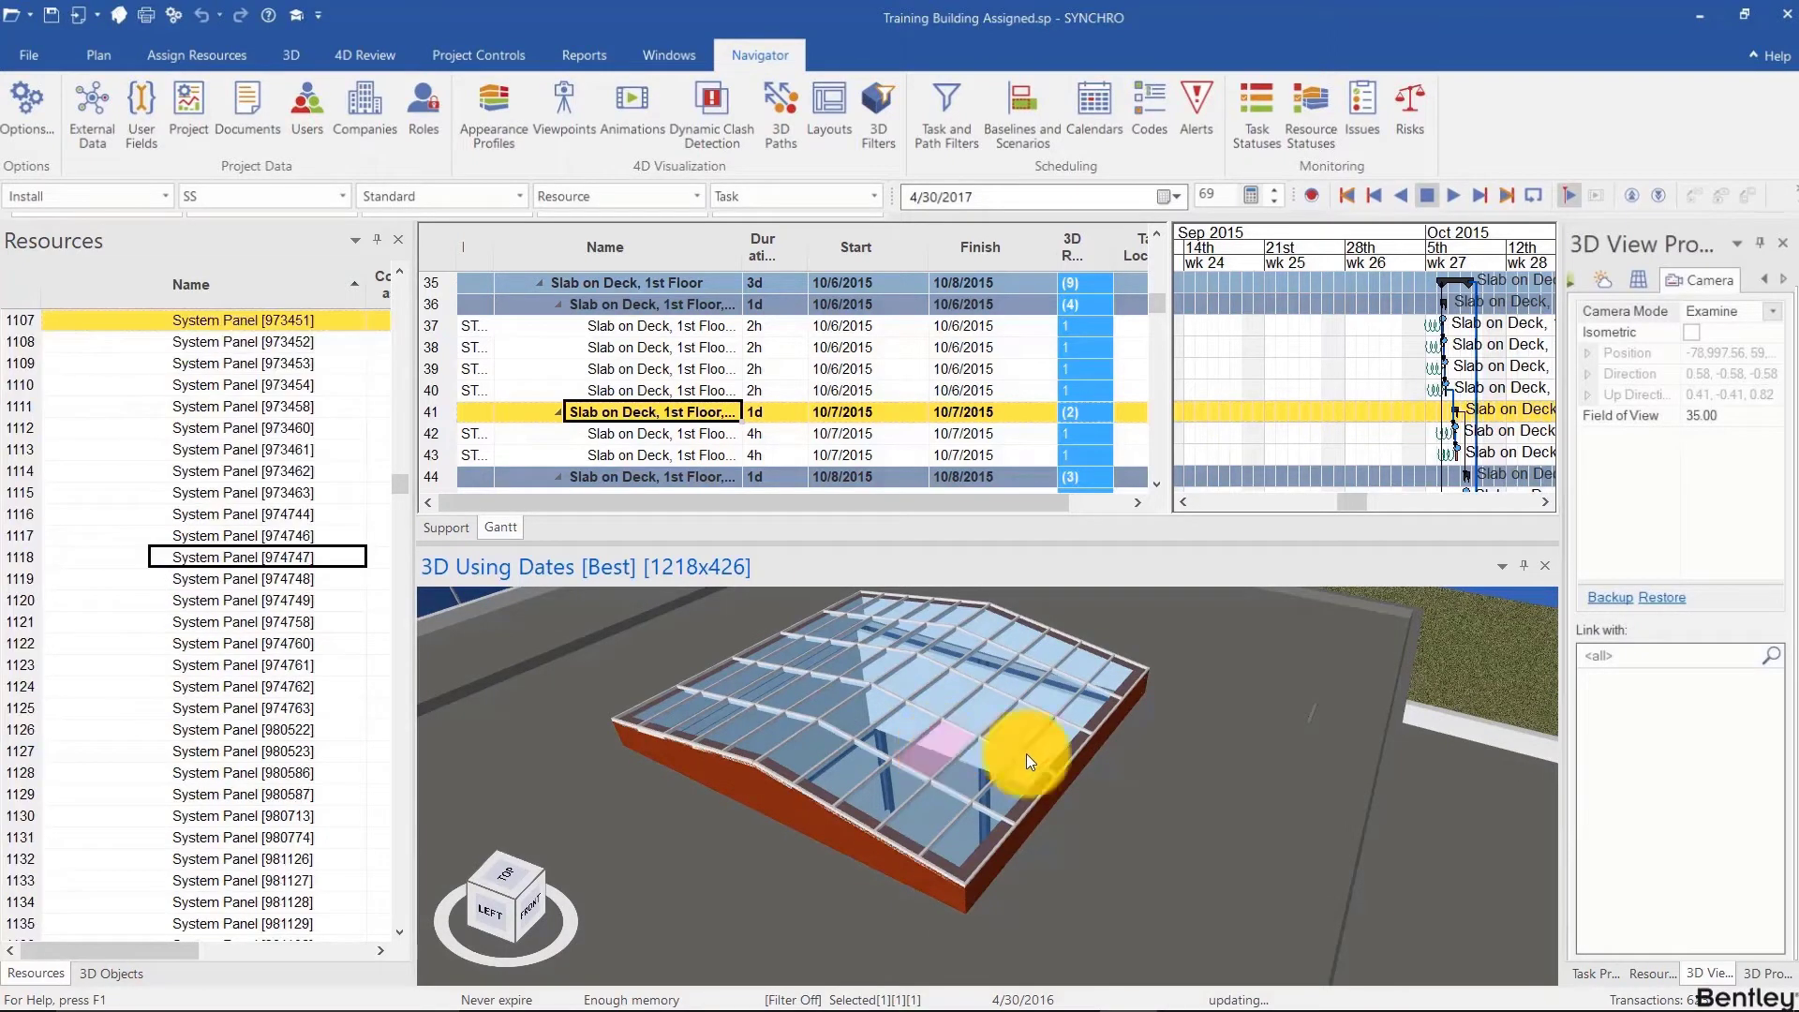
{"action": "left_click", "coordinate": [1768, 973]}
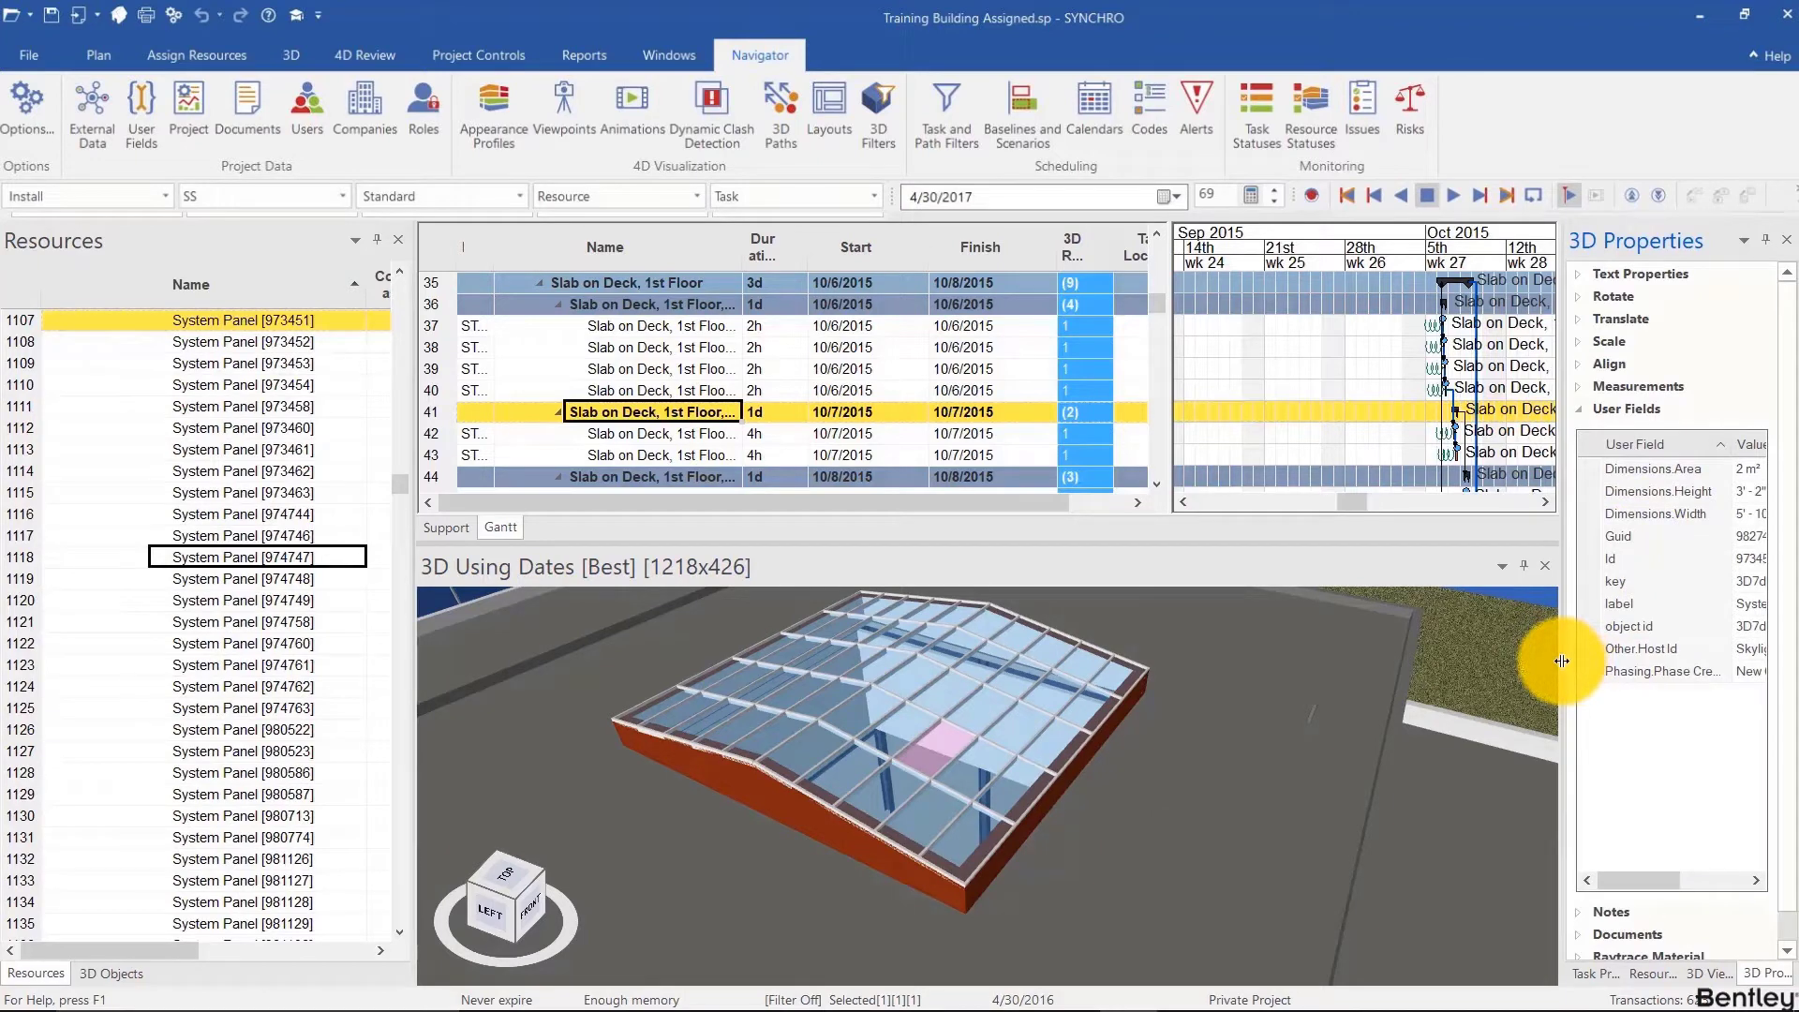
{"action": "left_click_drag", "start_coordinate": [1559, 662], "coordinate": [1475, 677]}
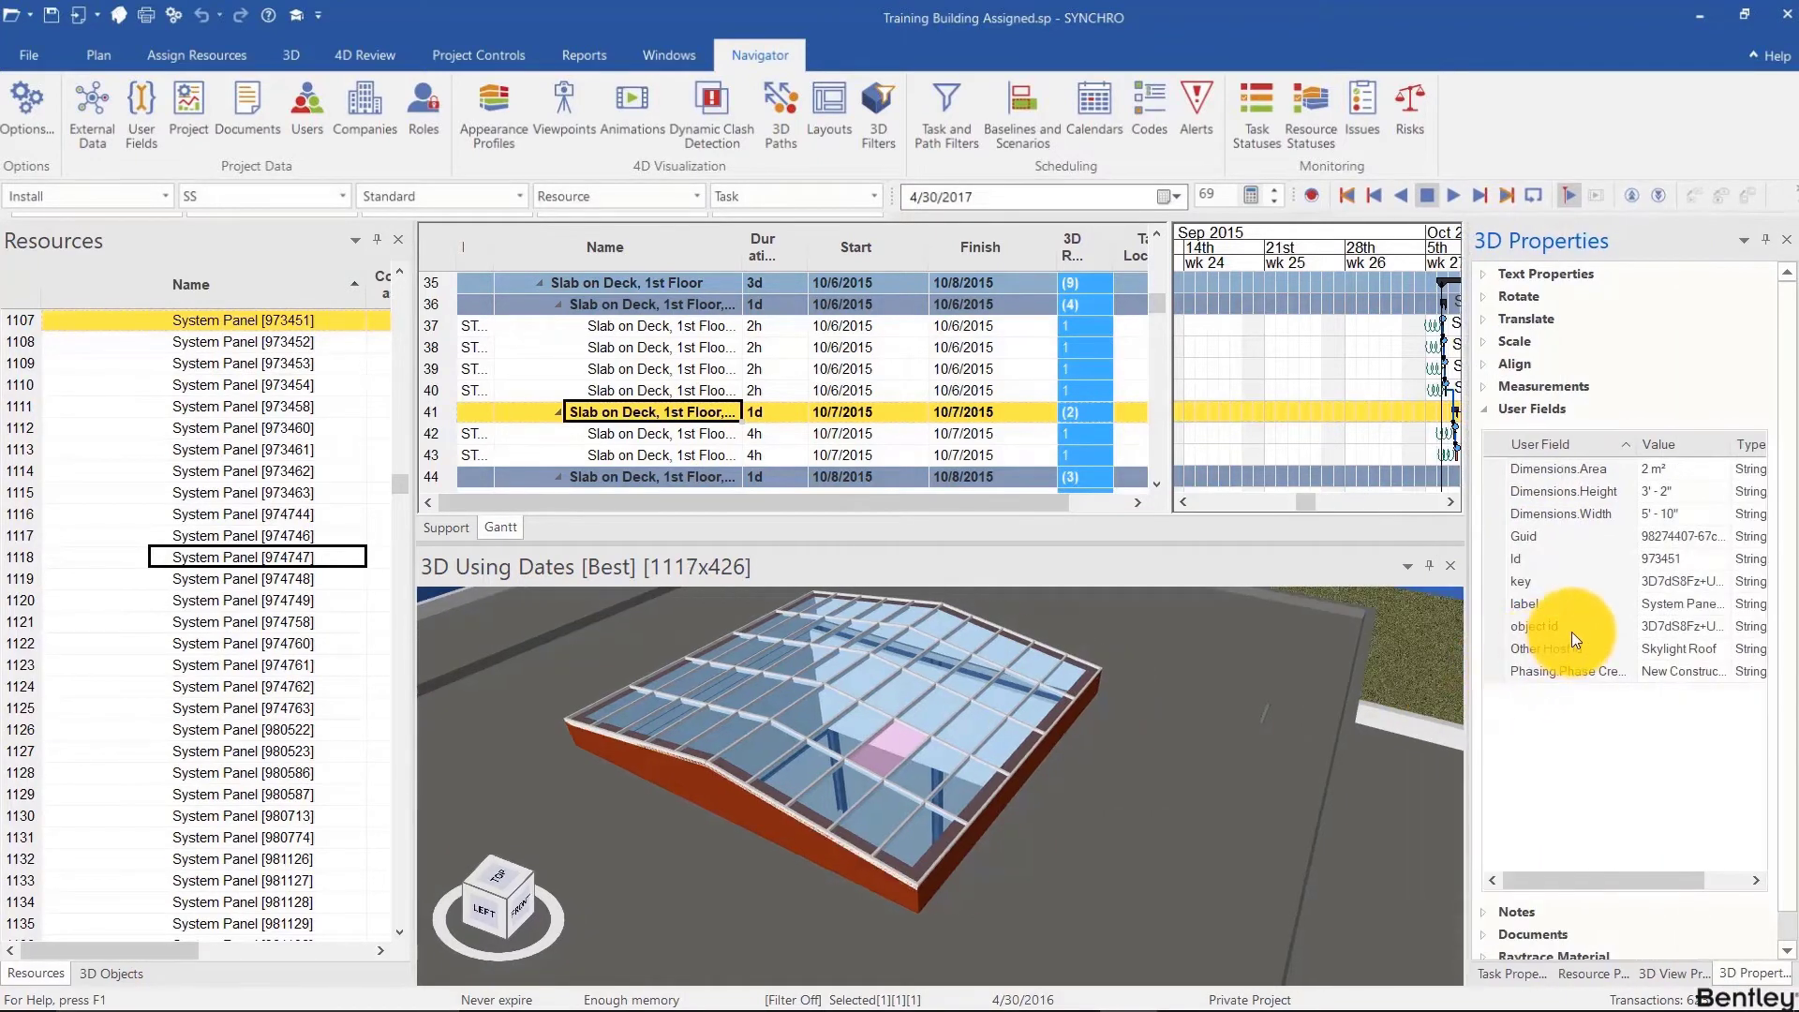
{"action": "left_click", "coordinate": [1666, 650]}
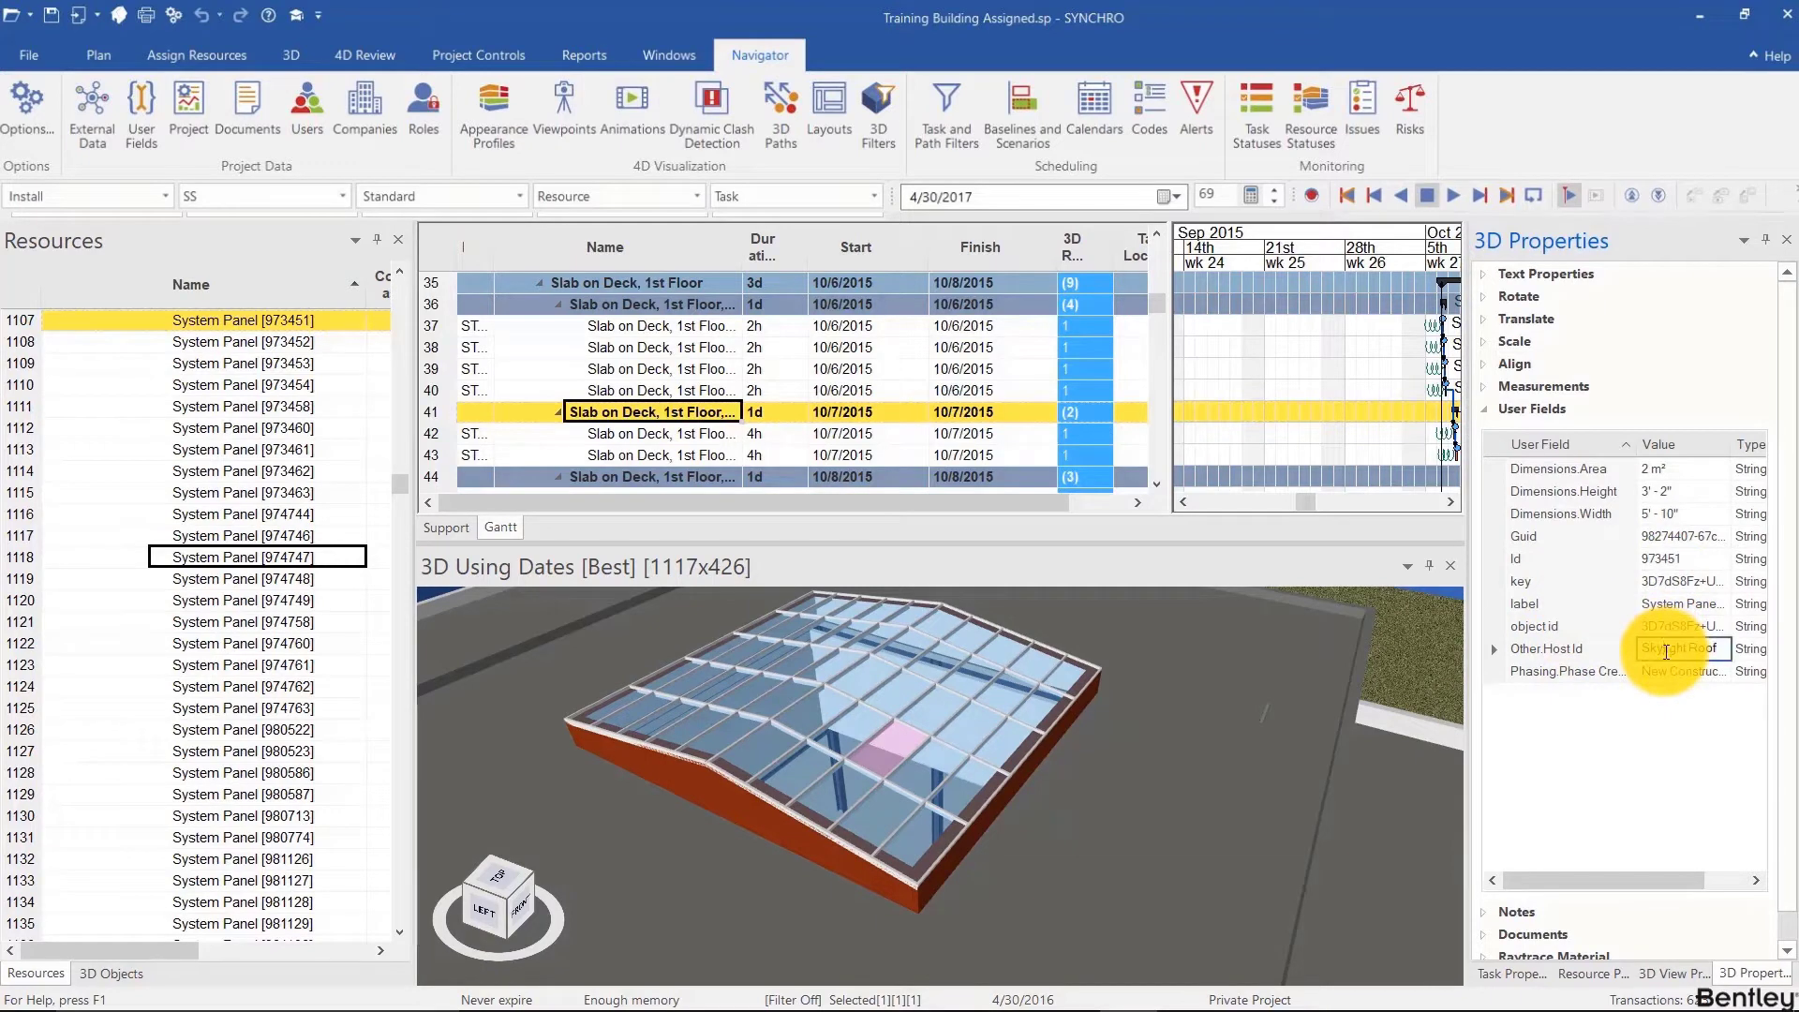
{"action": "right_click", "coordinate": [1666, 649]}
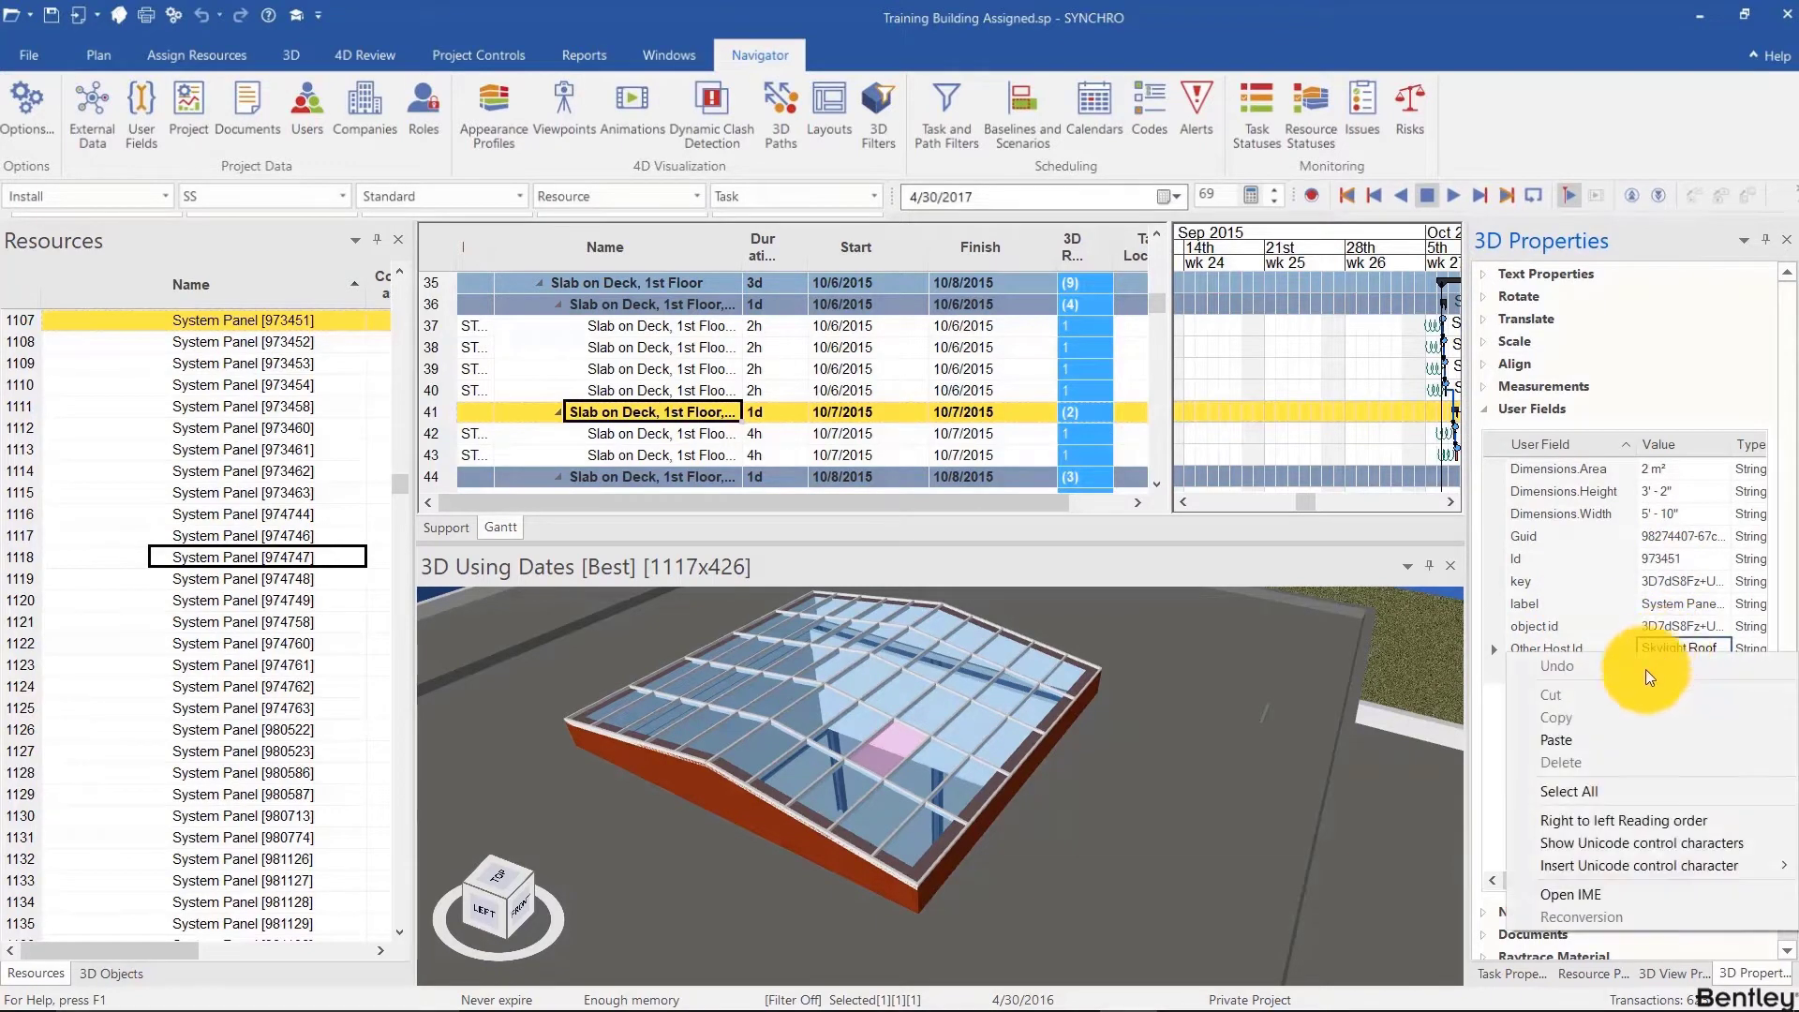
{"action": "left_click", "coordinate": [1508, 618]}
- Select all objects sharing the panel's Other.Host.Id value Skylight Roof, and review them on the building and in the resource list
{"action": "right_click", "coordinate": [1552, 649]}
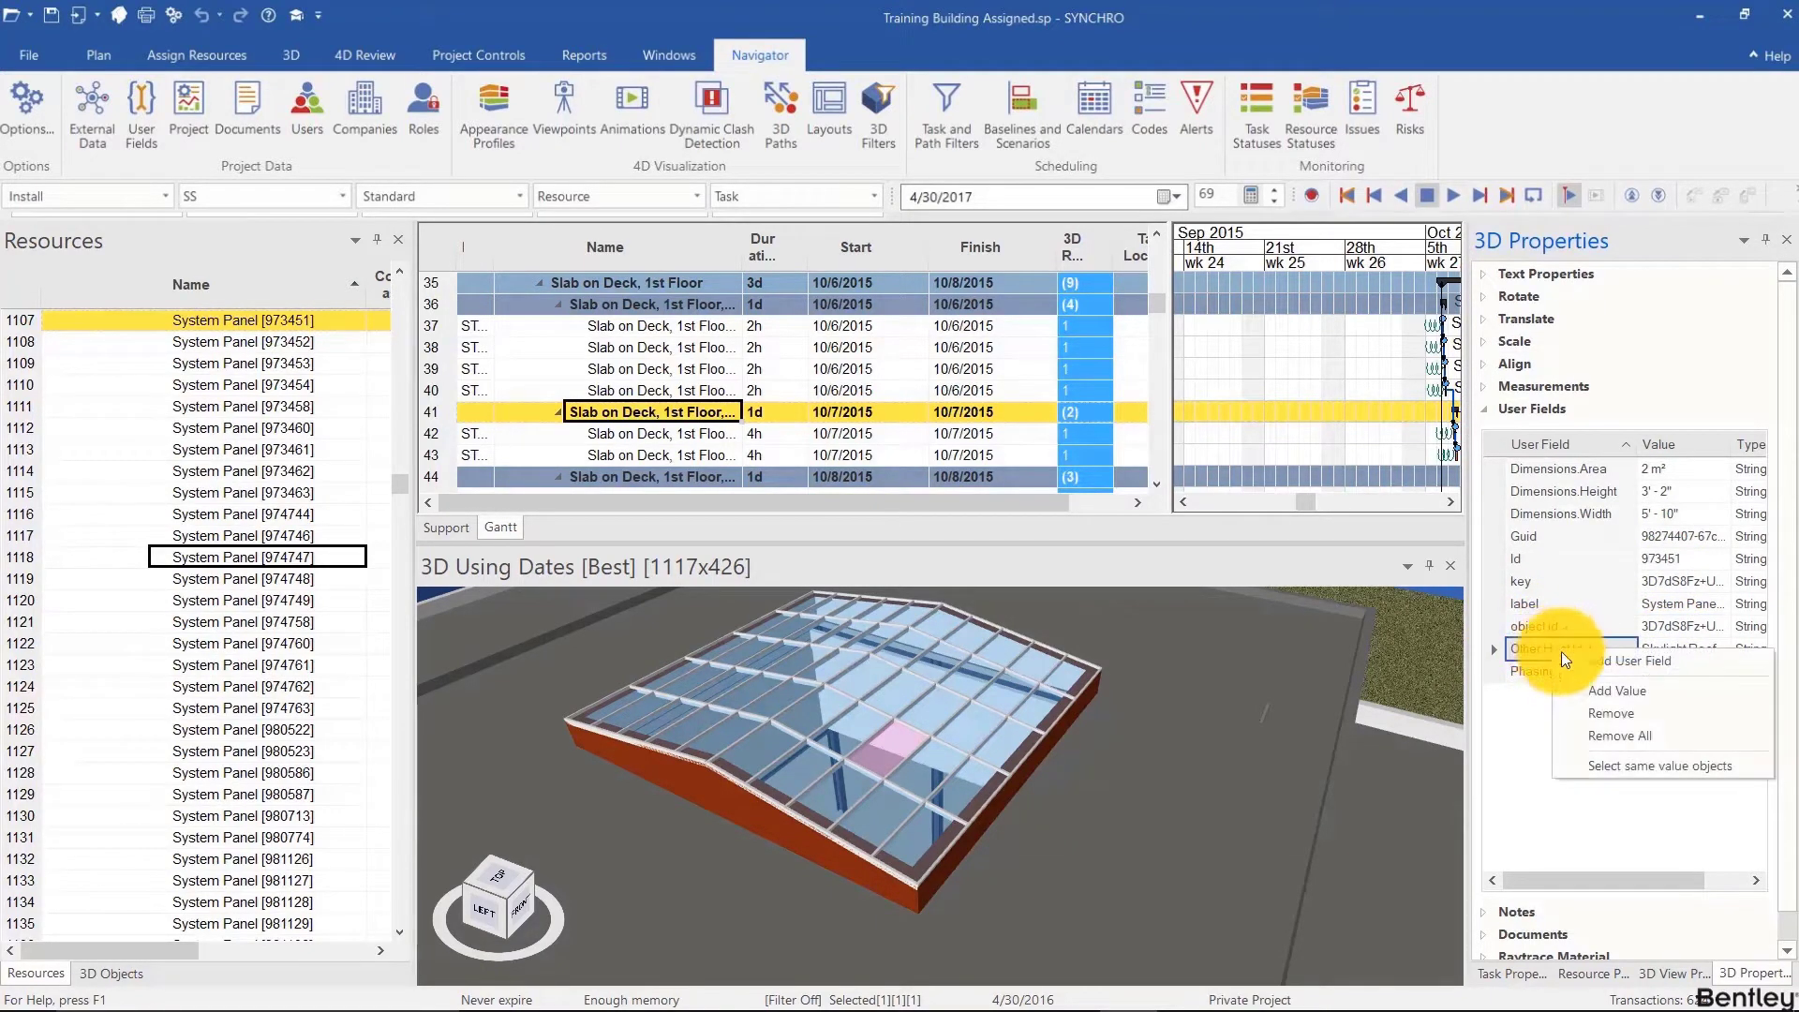
{"action": "left_click", "coordinate": [1630, 770]}
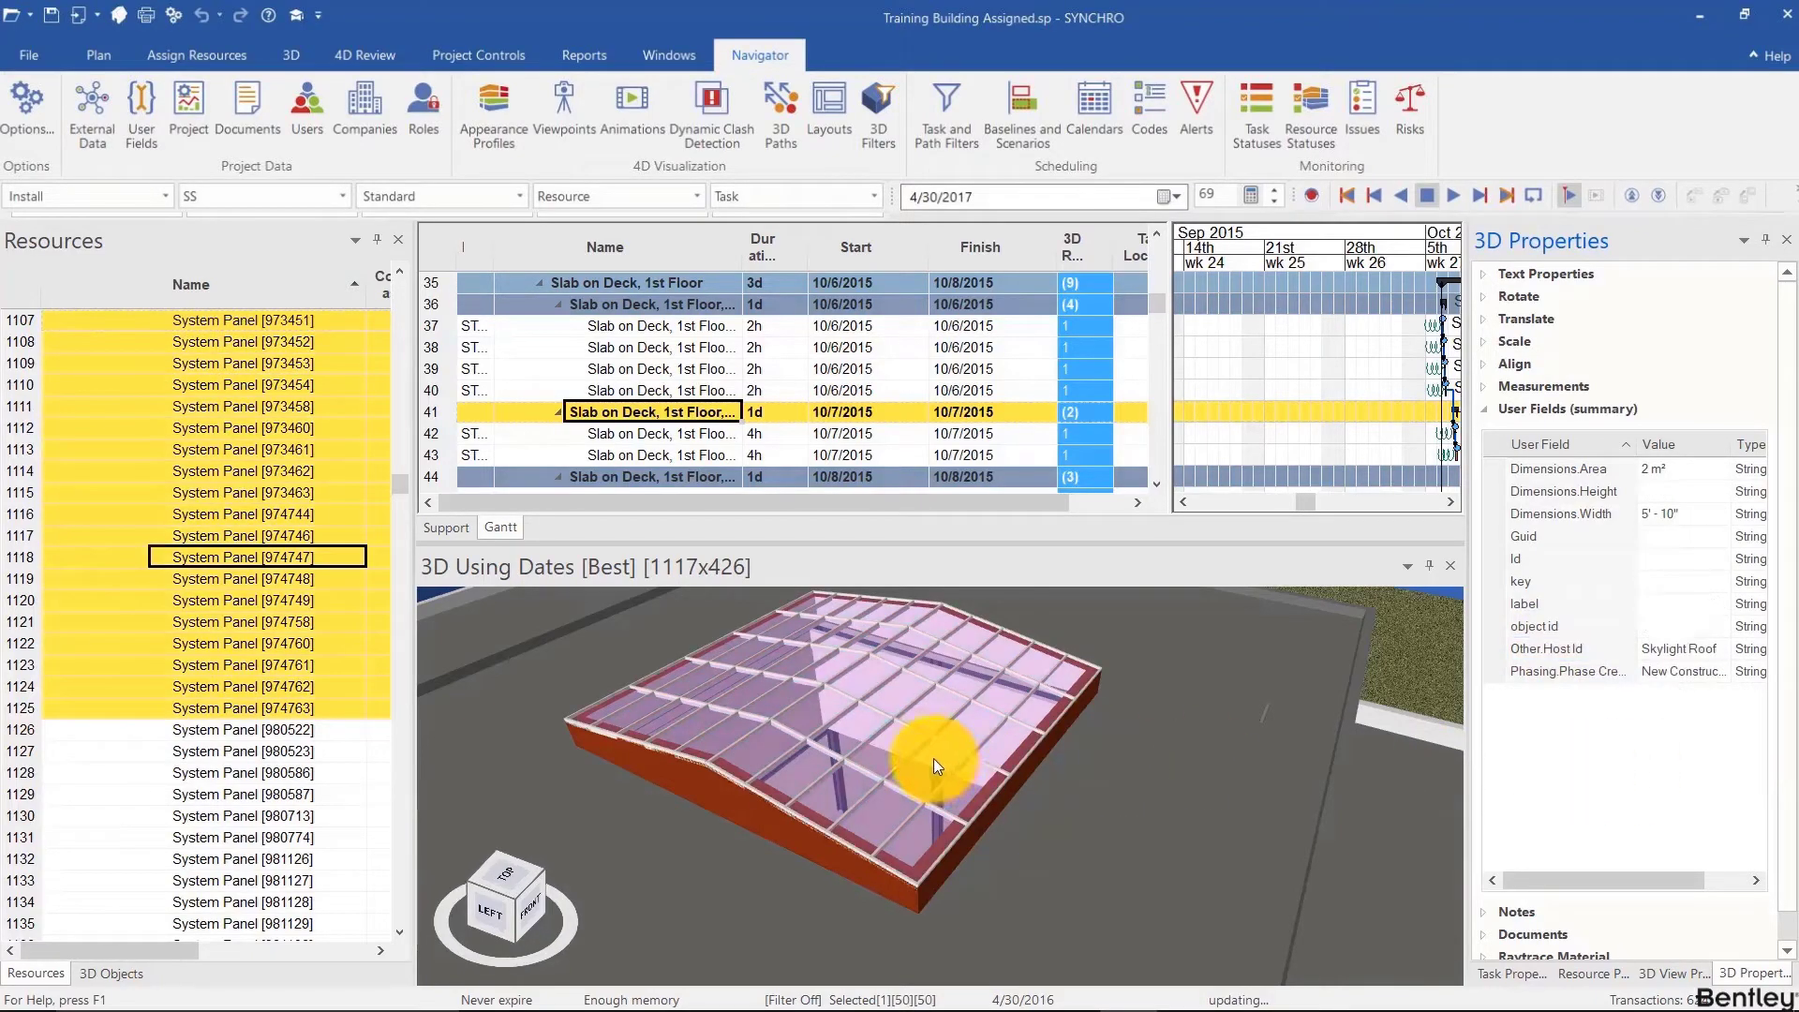
{"action": "scroll", "coordinate": [922, 752], "scroll_direction": "down", "scroll_amount": 3}
{"action": "middle_click_drag", "start_coordinate": [923, 753], "coordinate": [972, 740]}
{"action": "scroll", "coordinate": [976, 724], "scroll_direction": "down", "scroll_amount": 3}
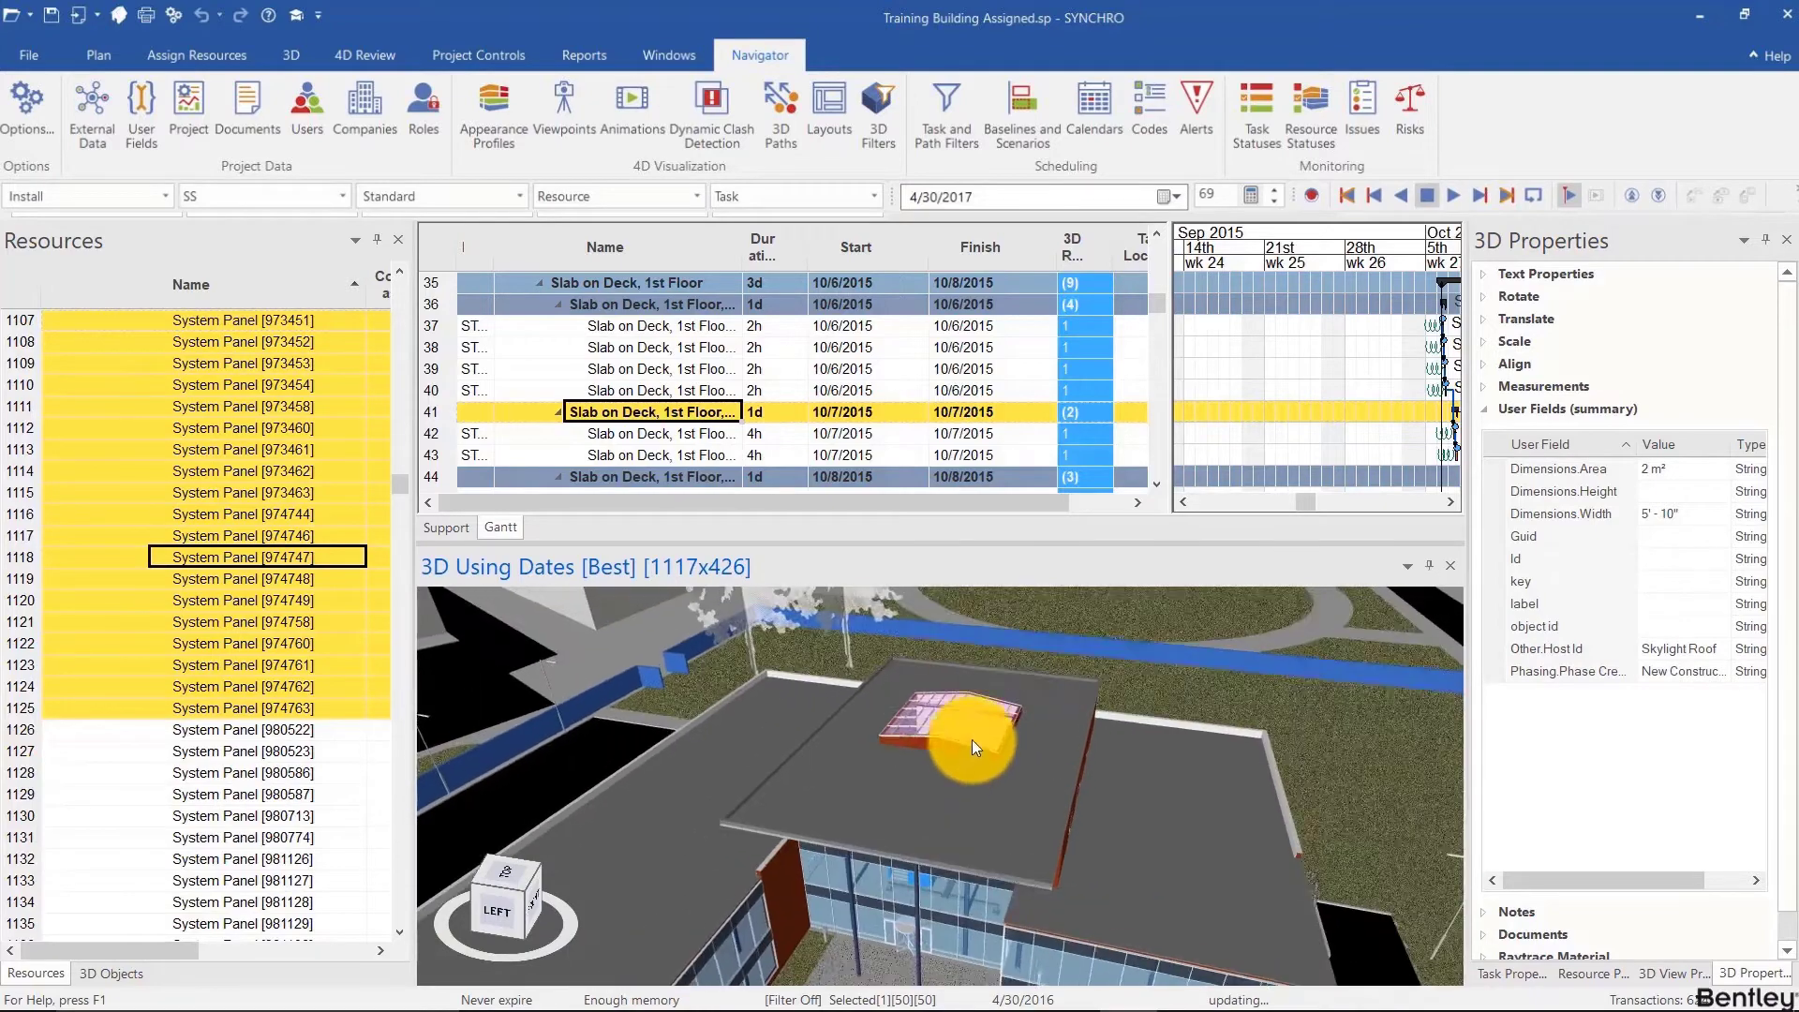
{"action": "scroll", "coordinate": [187, 488], "scroll_direction": "up", "scroll_amount": 12}
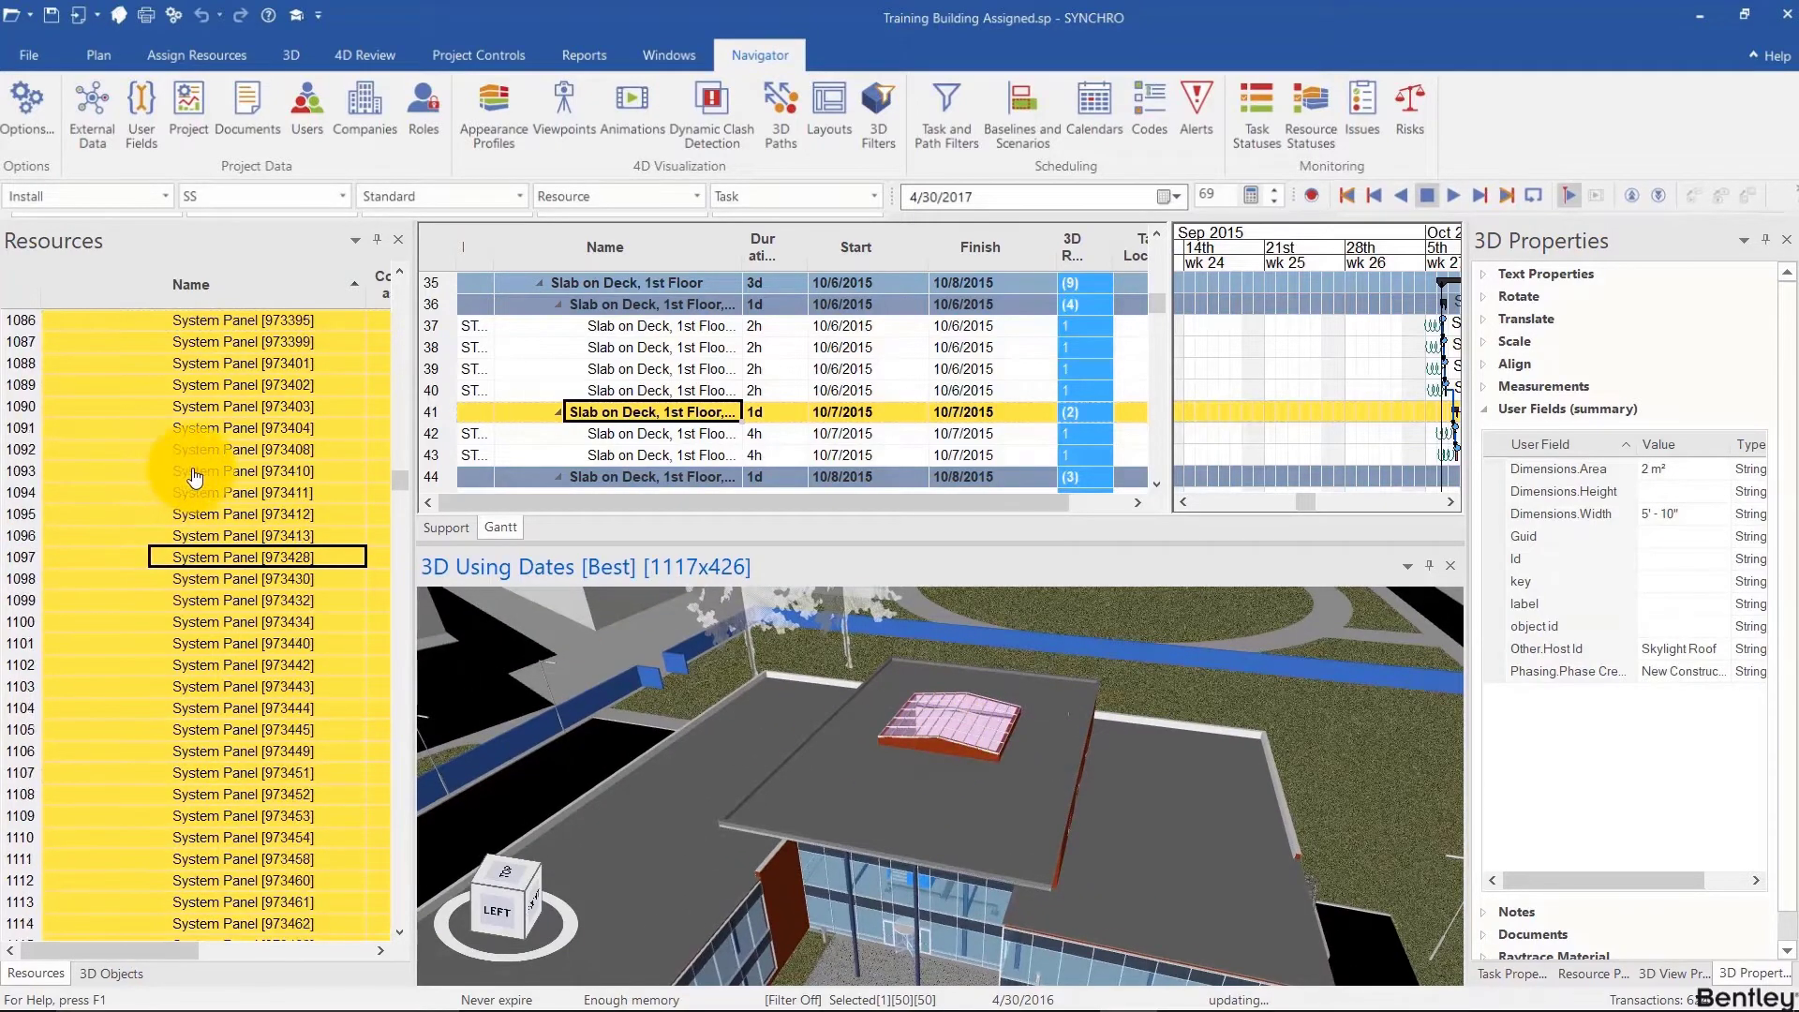
{"action": "scroll", "coordinate": [196, 446], "scroll_direction": "up", "scroll_amount": 5}
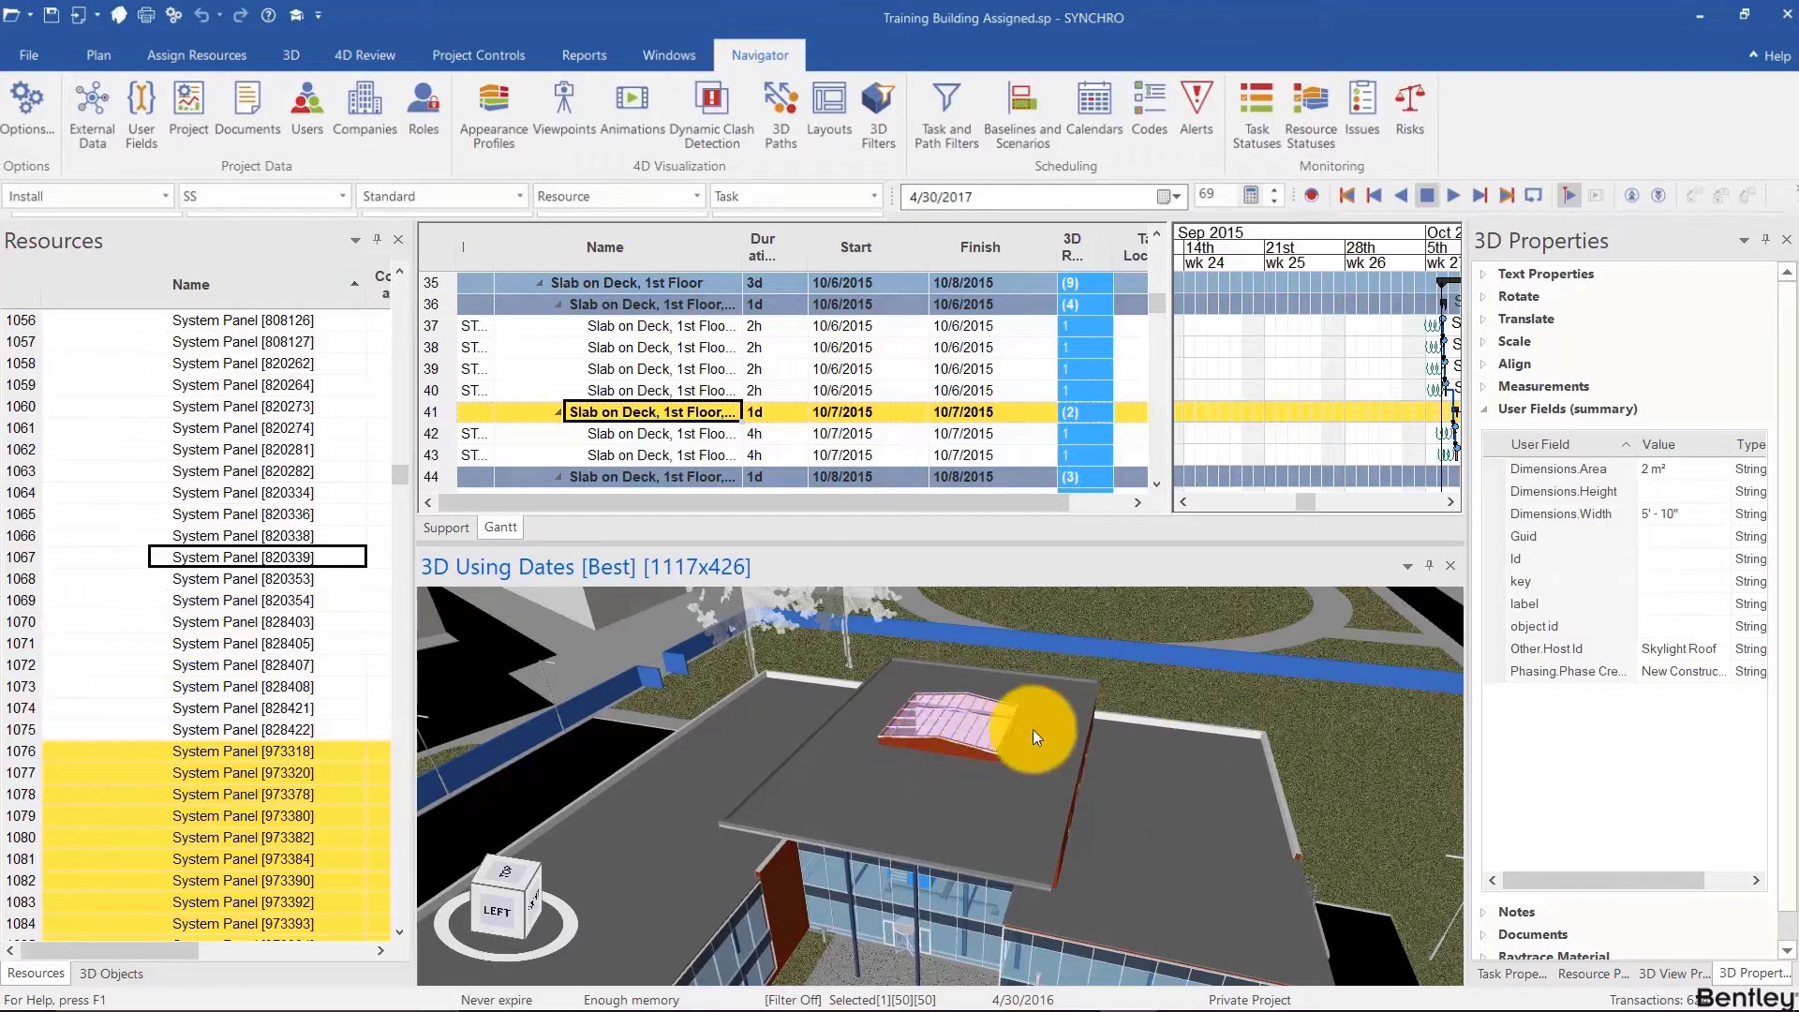
- Clear the selection of the skylight roof panels
{"action": "scroll", "coordinate": [919, 747], "scroll_direction": "down", "scroll_amount": 3}
{"action": "middle_click_drag", "start_coordinate": [918, 746], "coordinate": [941, 766]}
{"action": "key", "text": "Escape"}
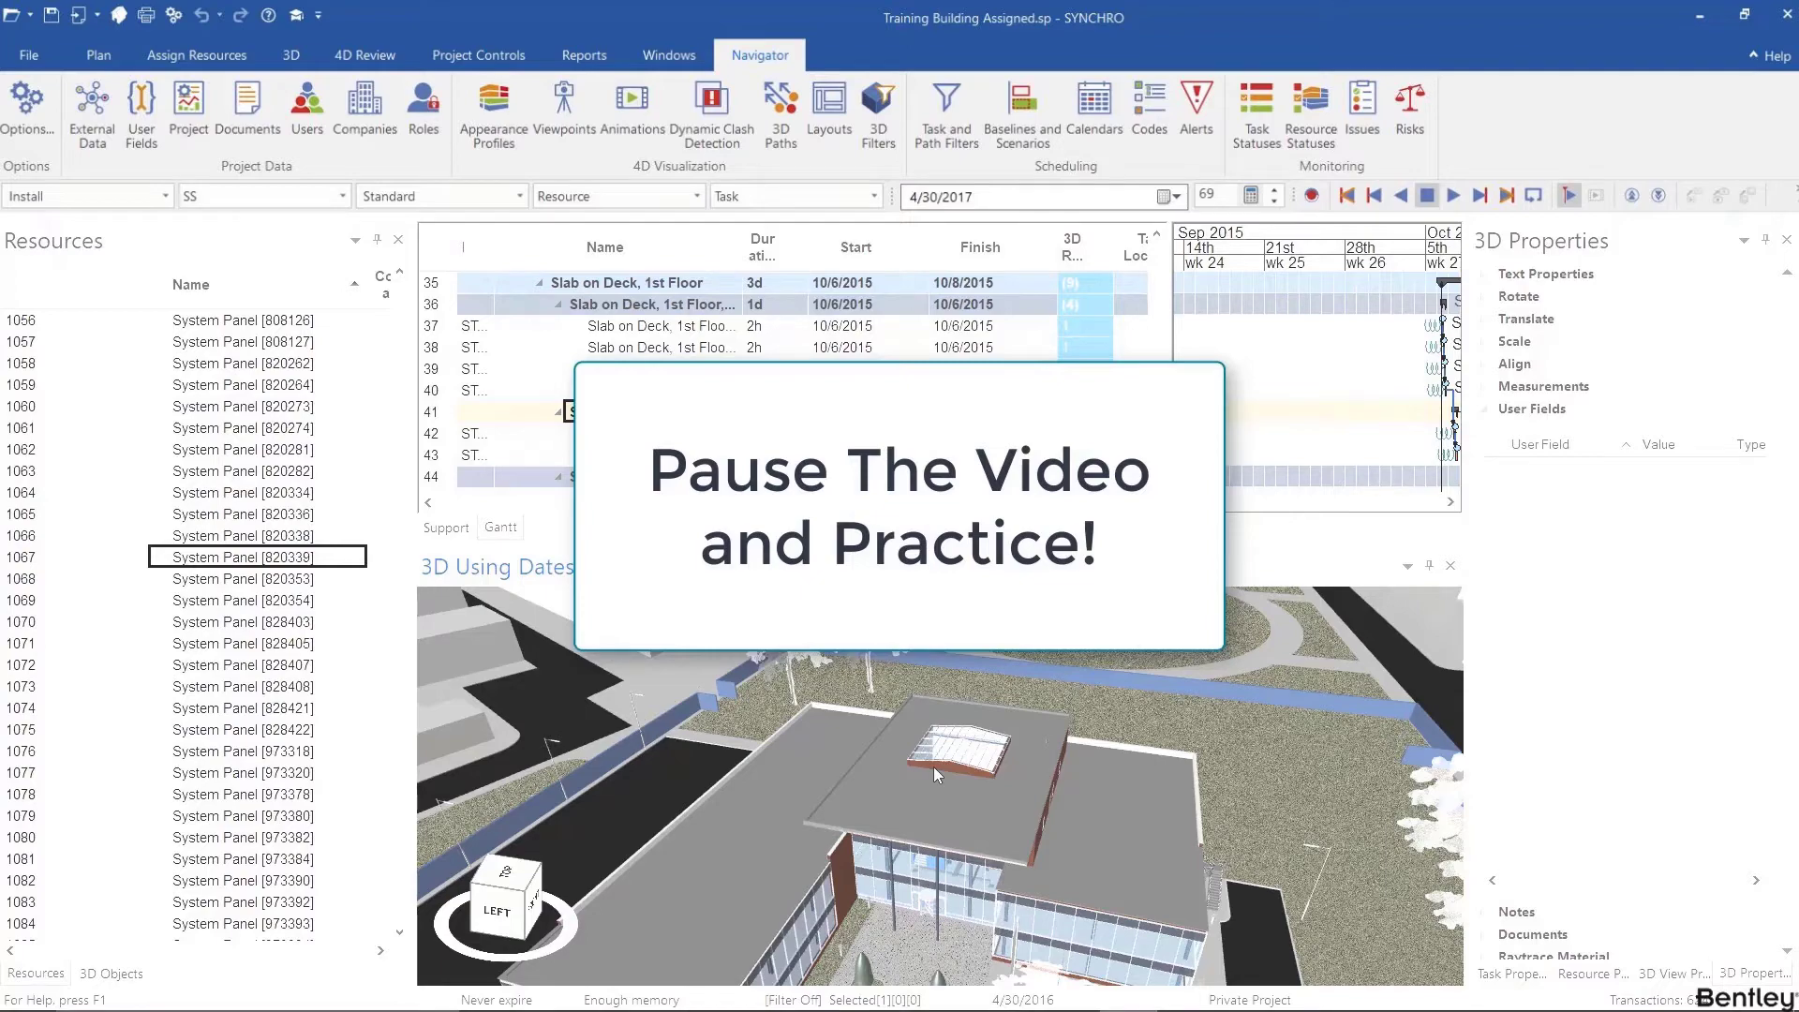
- Select the Slab on Deck, 1st Floor, Area 1C task in row 39 of the schedule
{"action": "left_click", "coordinate": [935, 767]}
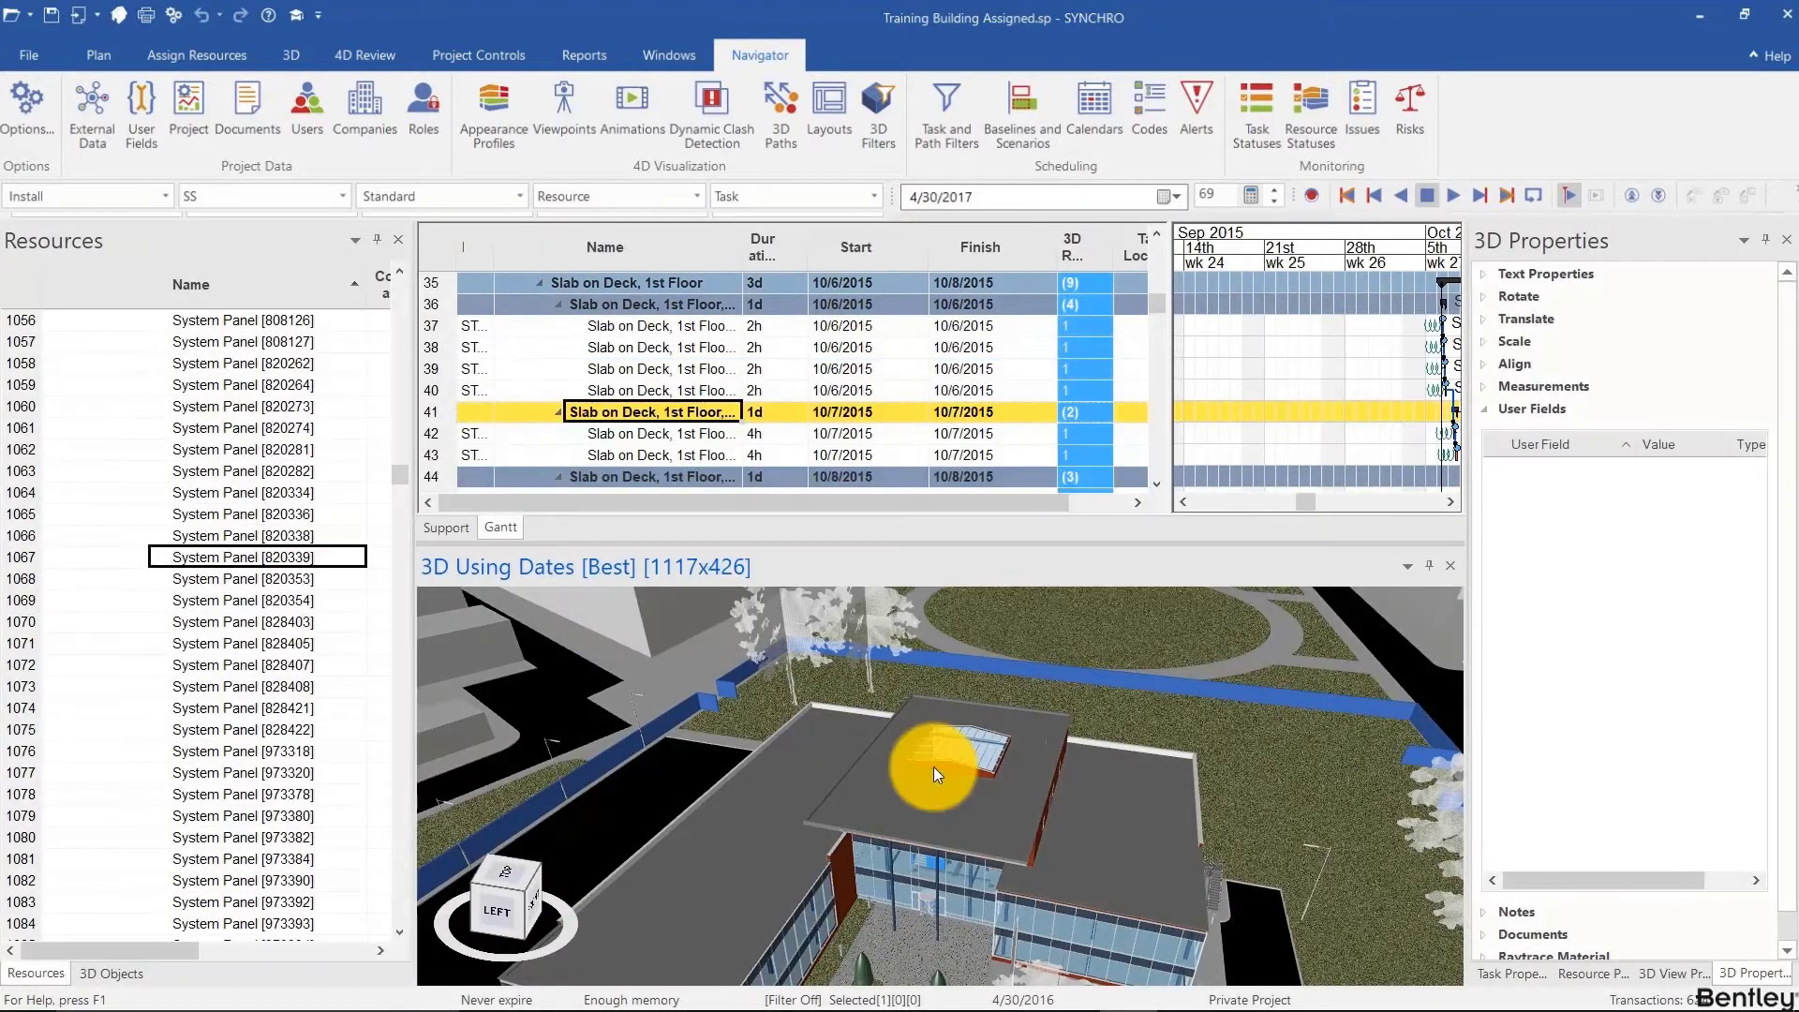
{"action": "mouse_move", "coordinate": [934, 766]}
{"action": "left_mouse_down"}
{"action": "mouse_move", "coordinate": [958, 792]}
{"action": "mouse_move", "coordinate": [937, 792]}
{"action": "left_mouse_up"}
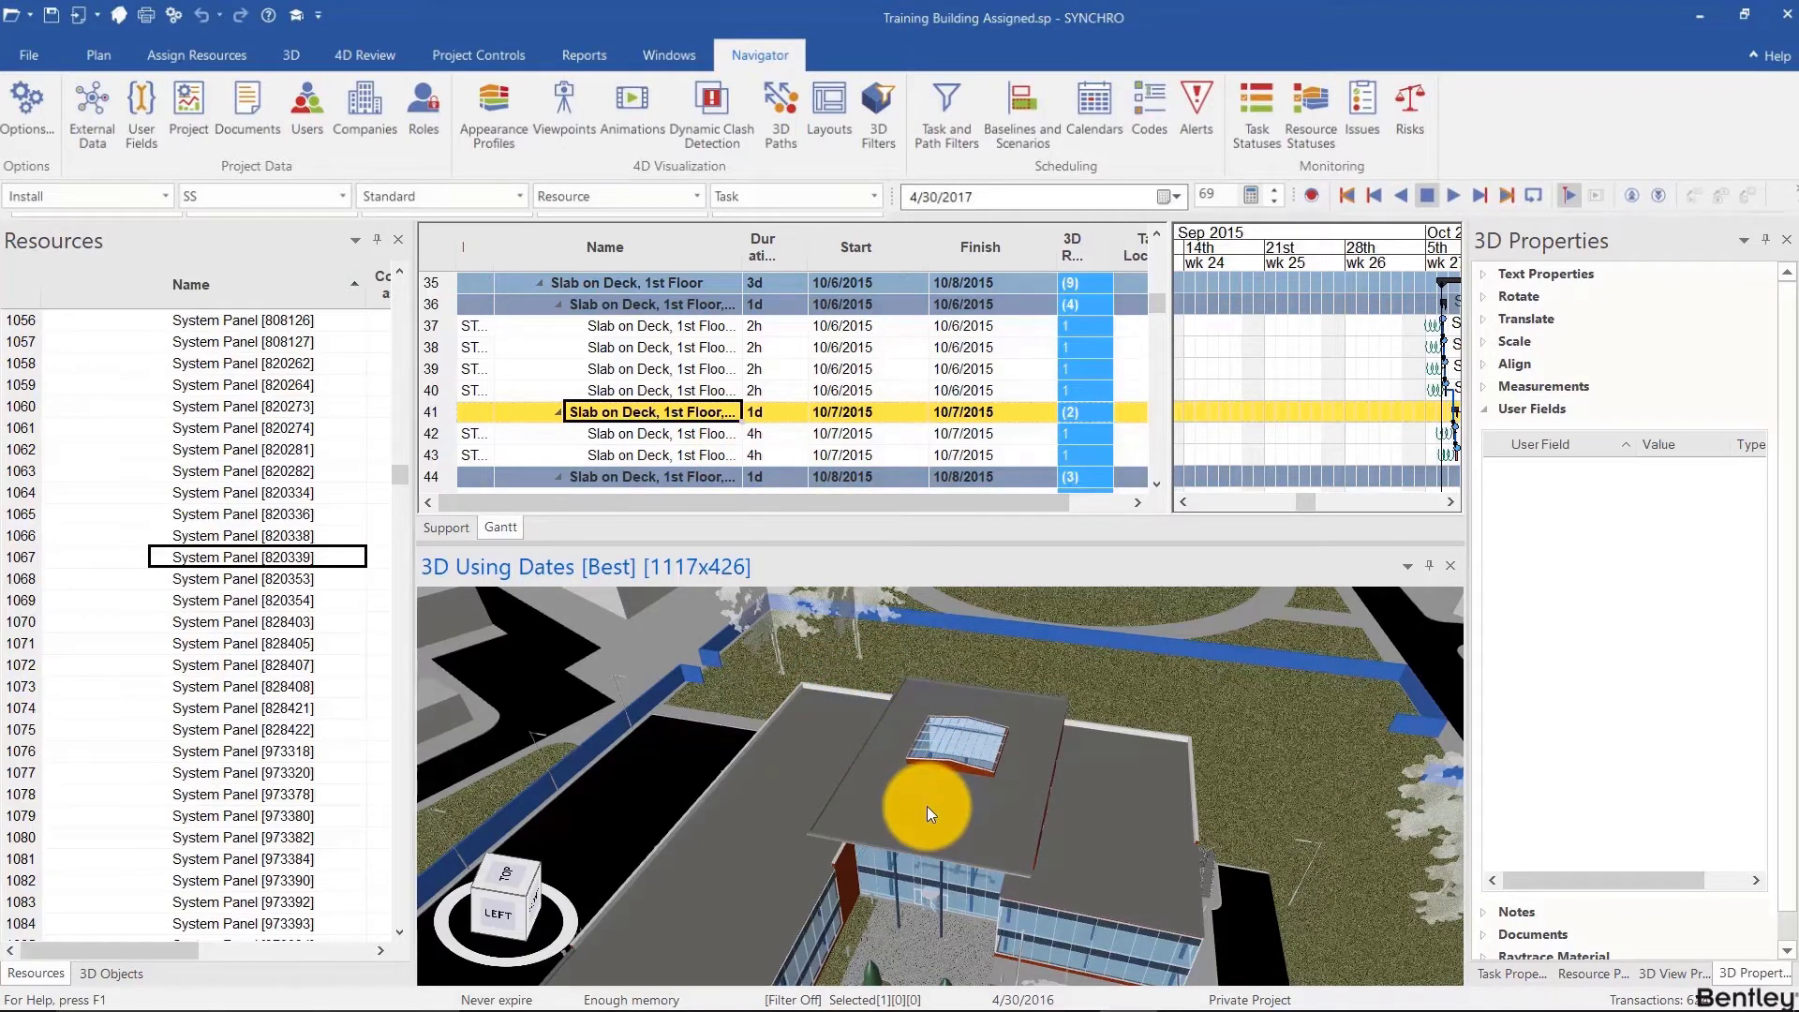
{"action": "left_click", "coordinate": [692, 370]}
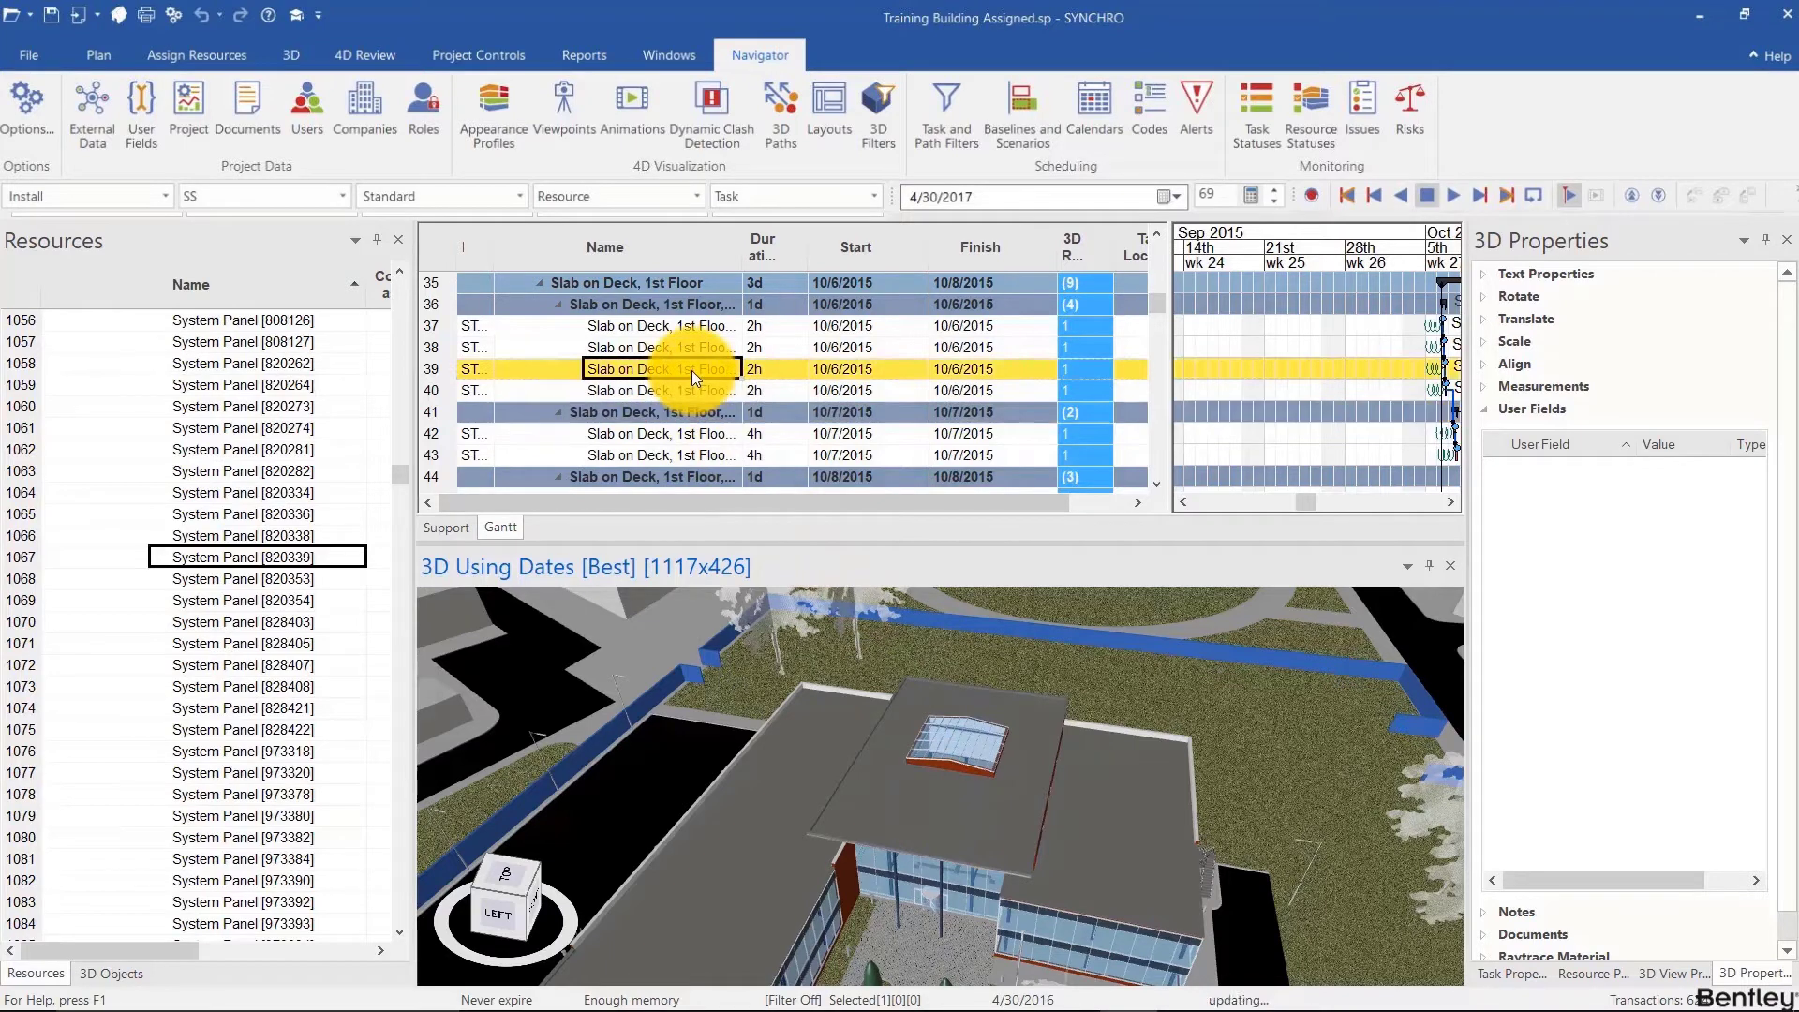
- Select the resources assigned to the row 39 slab task and review the matching slab in the 3D building
{"action": "right_click", "coordinate": [807, 369]}
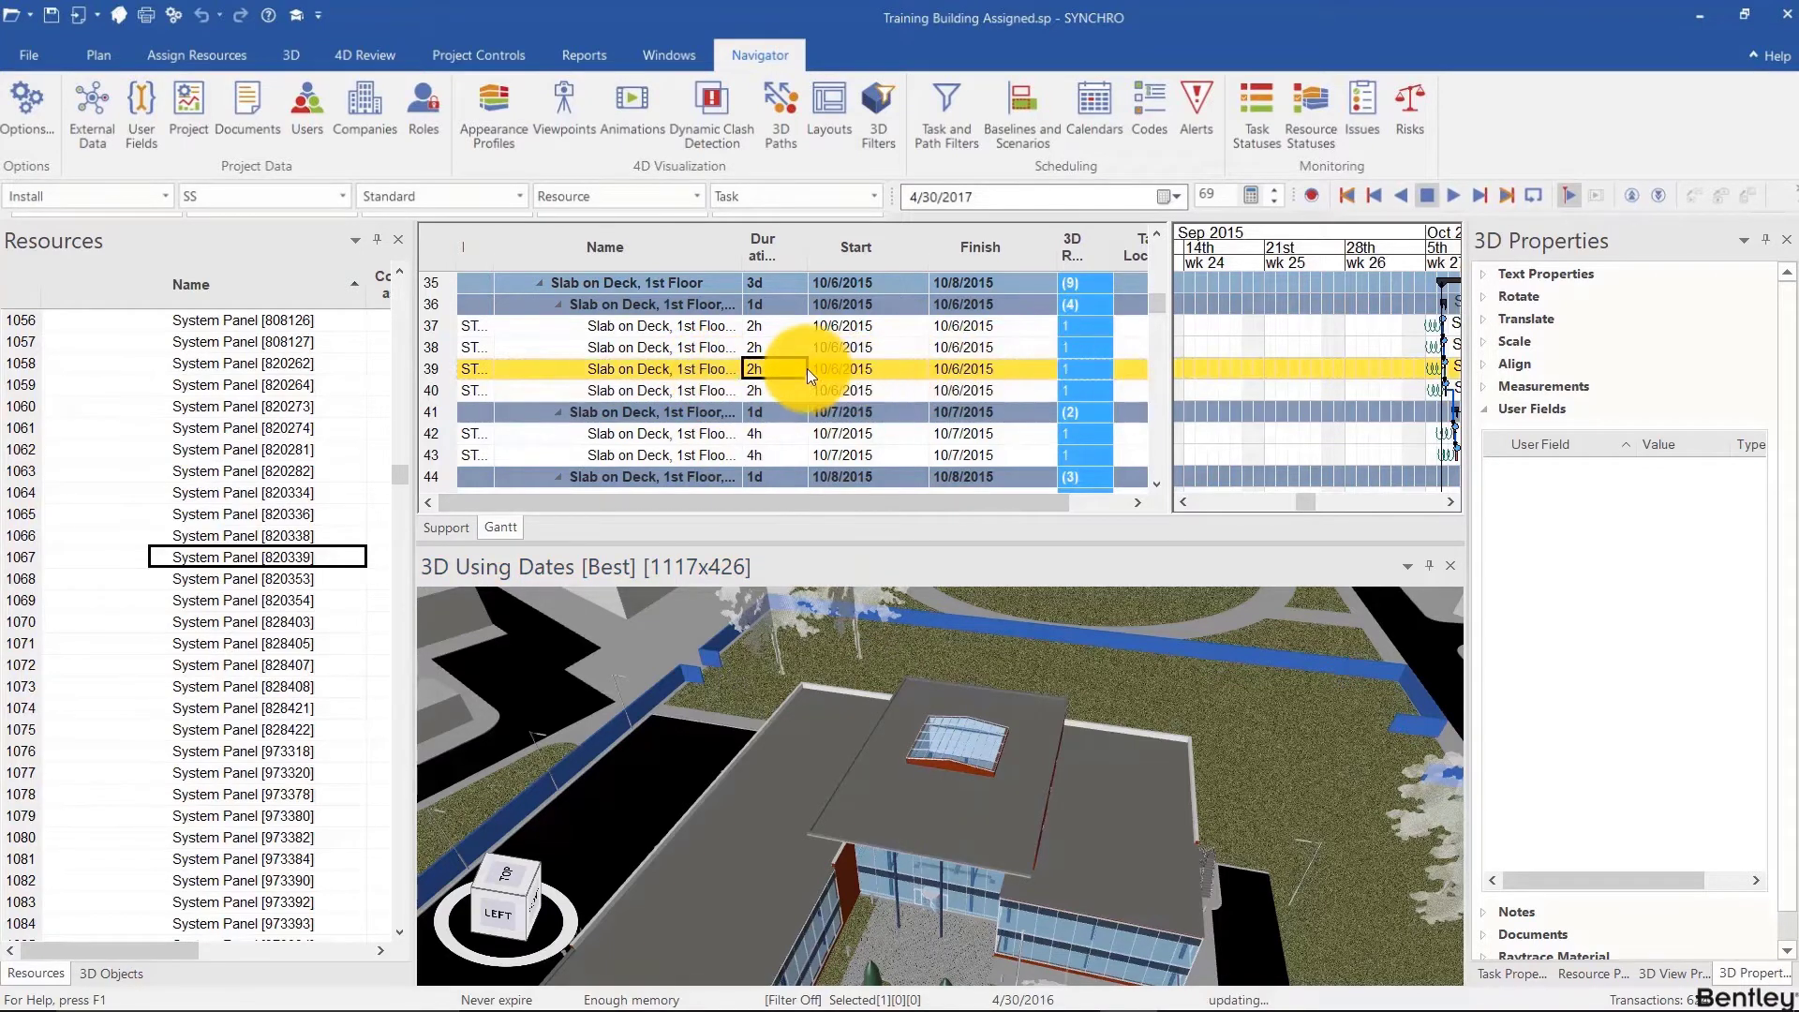
{"action": "left_click", "coordinate": [833, 145]}
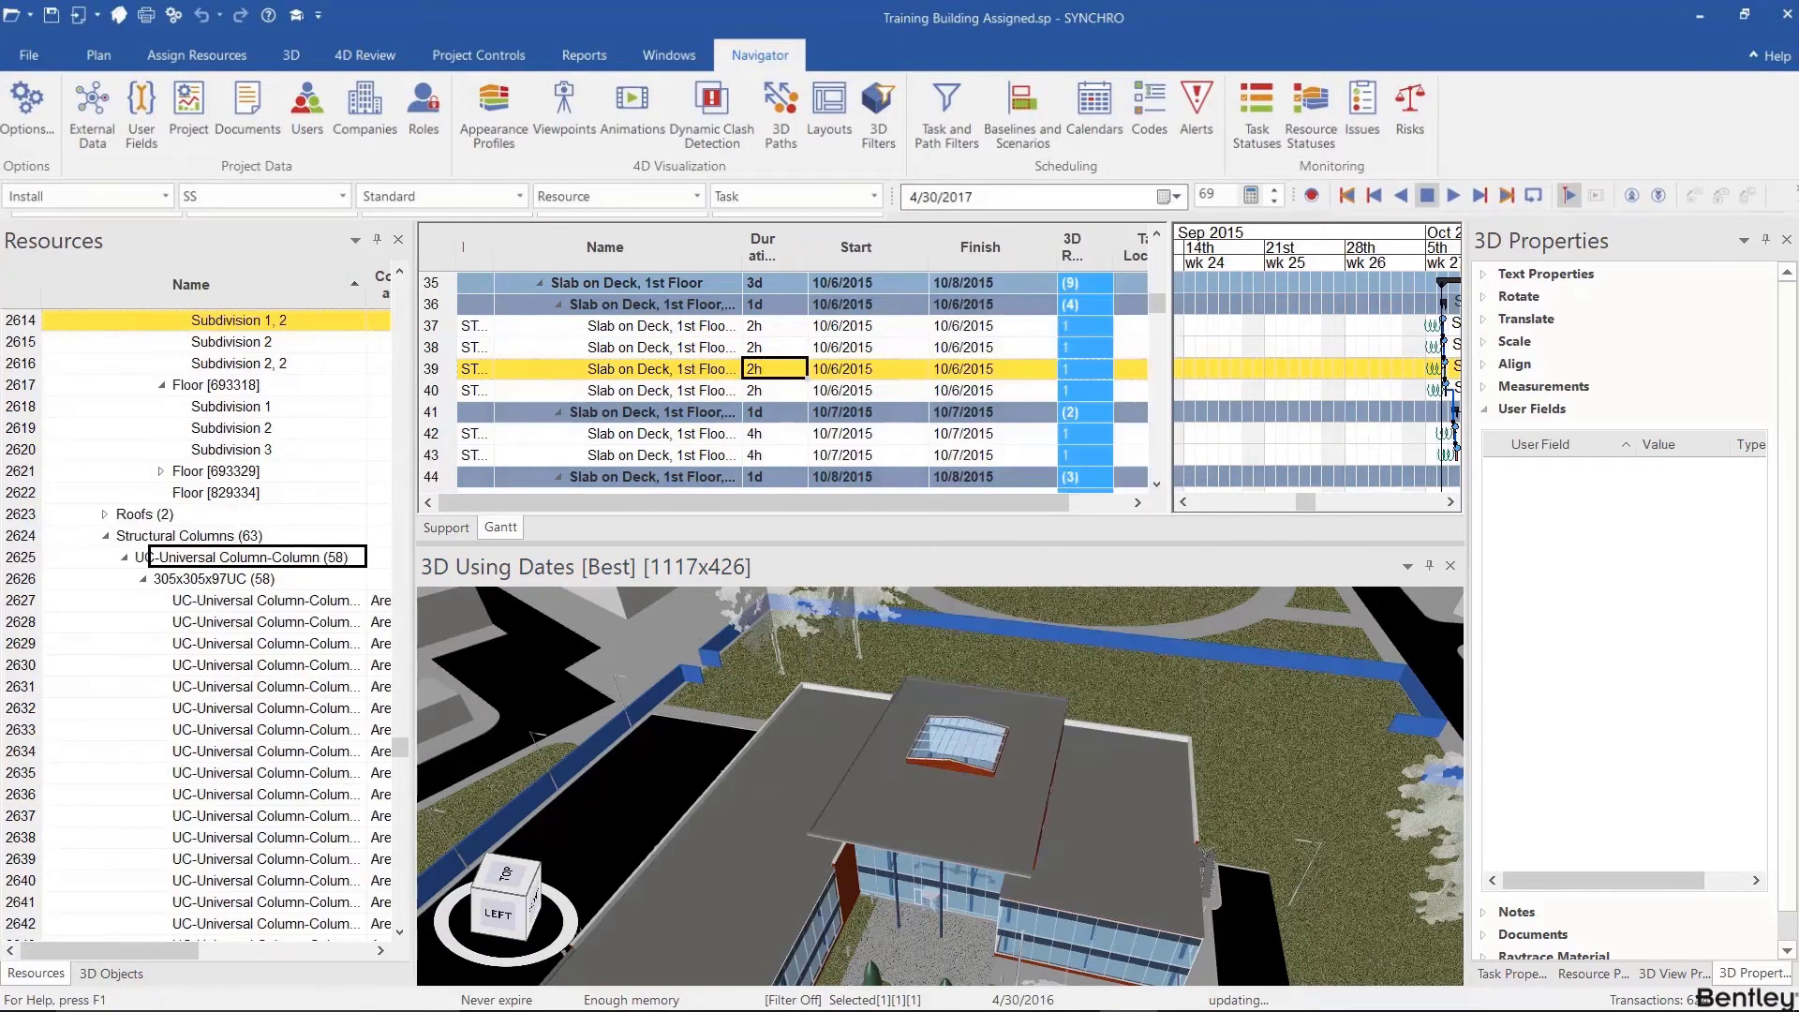
{"action": "scroll", "coordinate": [793, 720], "scroll_direction": "down", "scroll_amount": 5}
{"action": "scroll", "coordinate": [904, 704], "scroll_direction": "up", "scroll_amount": 5}
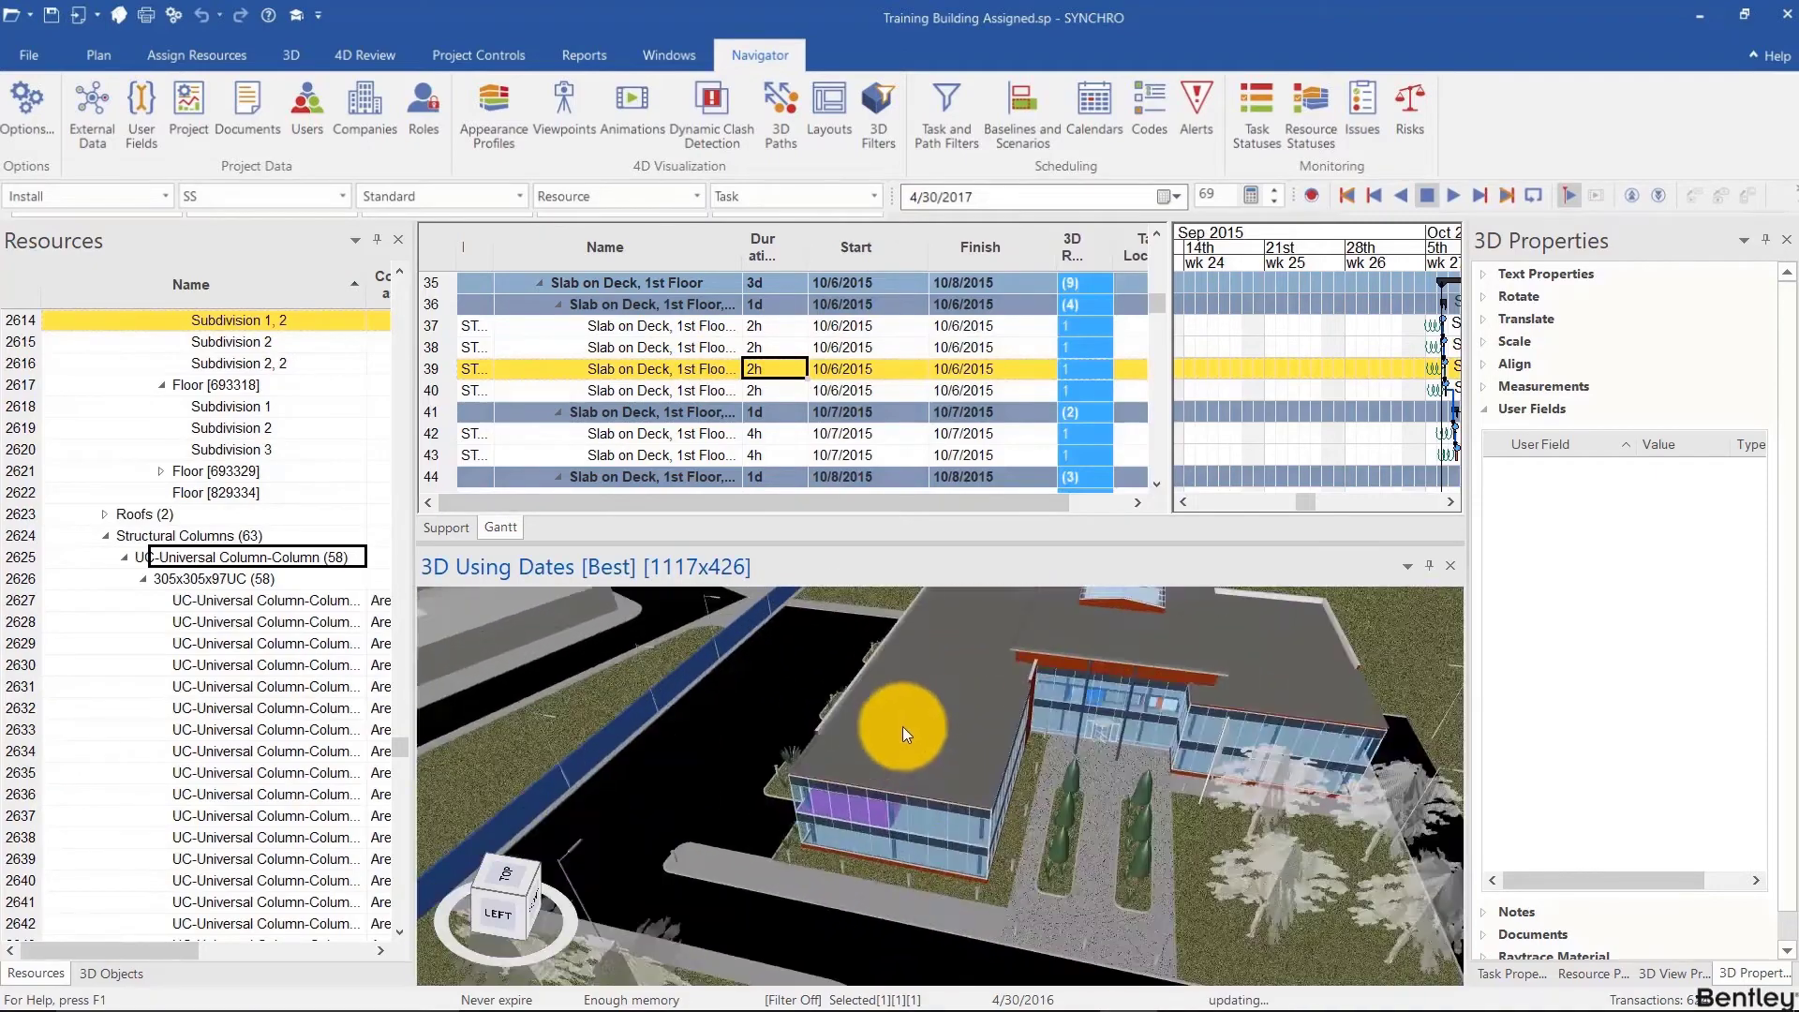
{"action": "middle_click_drag", "start_coordinate": [904, 726], "coordinate": [960, 721]}
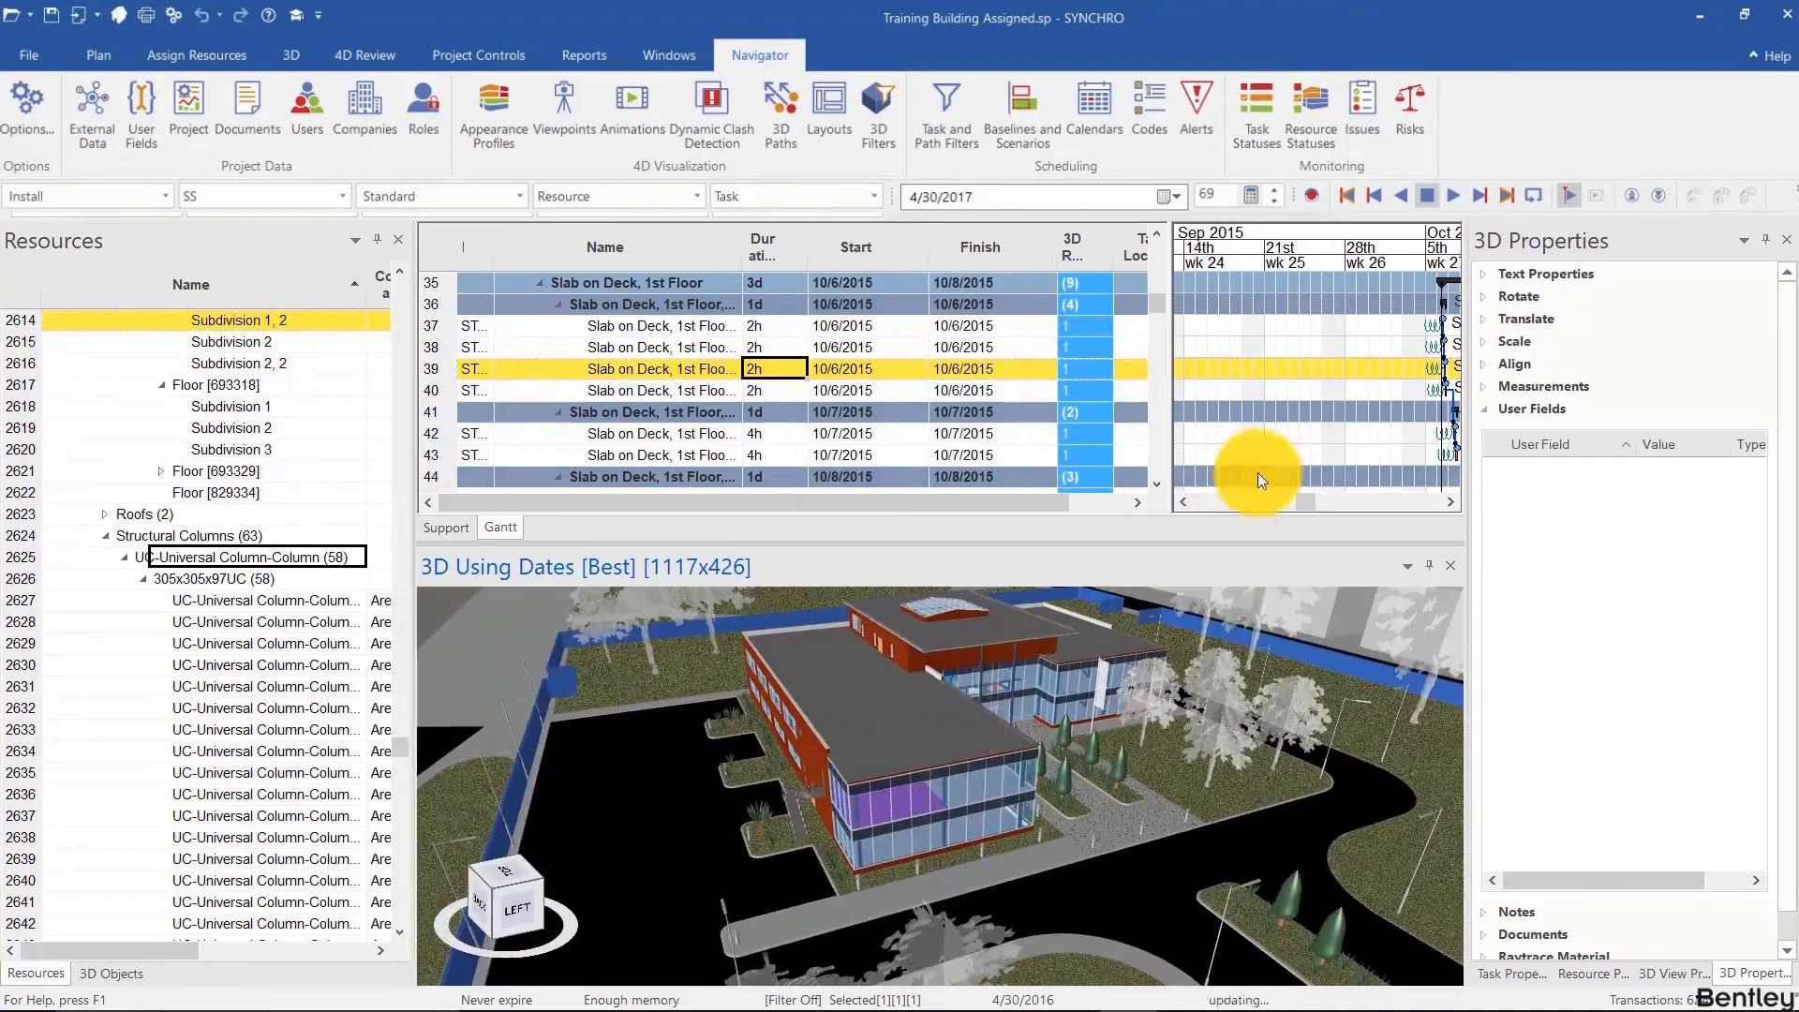
- Compress the Gantt timescale and widen the chart beside the task table so that the whole project period fits
{"action": "scroll", "coordinate": [1284, 398], "scroll_direction": "down", "scroll_amount": 3, "text": "ctrl"}
{"action": "middle_click_drag", "start_coordinate": [1284, 398], "coordinate": [1151, 395]}
{"action": "scroll", "coordinate": [1312, 376], "scroll_direction": "down", "scroll_amount": 3, "text": "ctrl"}
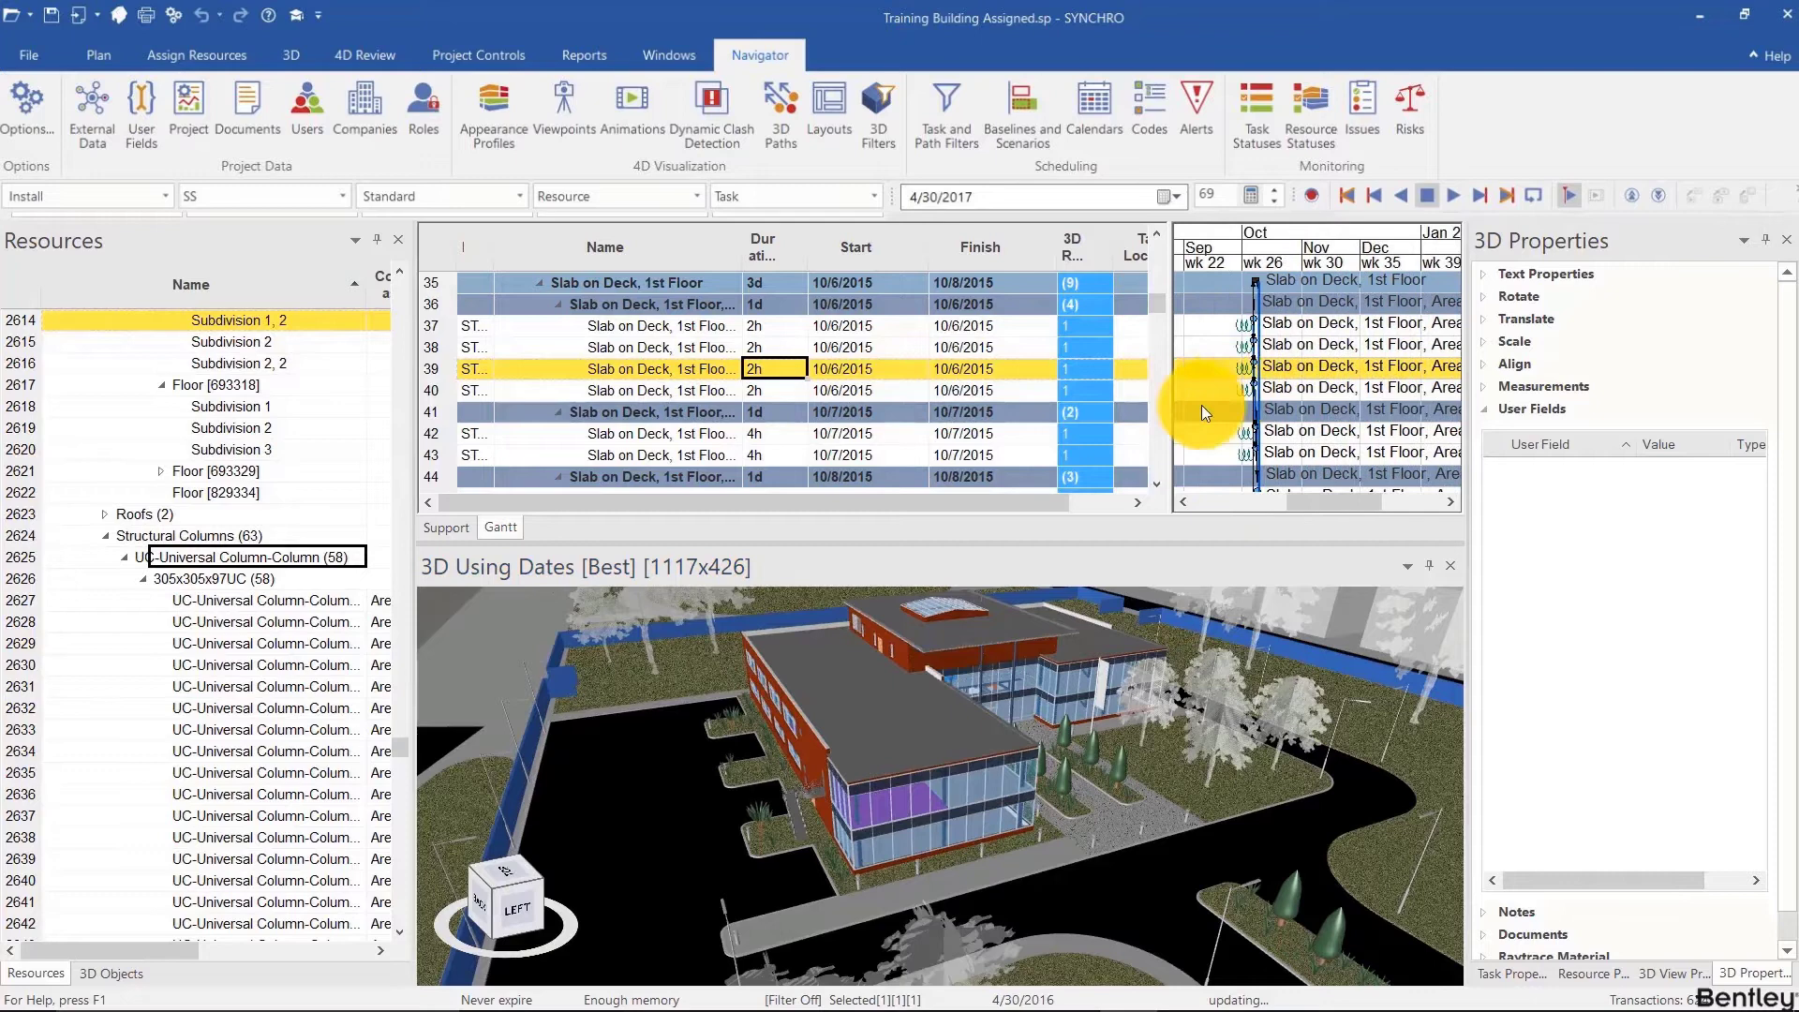
{"action": "left_click_drag", "start_coordinate": [1168, 411], "coordinate": [970, 415]}
- Move the Gantt focus time to 3/27/2015, 1/23/2016 and finally 5/25/2016 to show the completed building
{"action": "mouse_move", "coordinate": [1214, 376]}
{"action": "left_mouse_down"}
{"action": "mouse_move", "coordinate": [1163, 327]}
{"action": "mouse_move", "coordinate": [1003, 255]}
{"action": "left_mouse_up"}
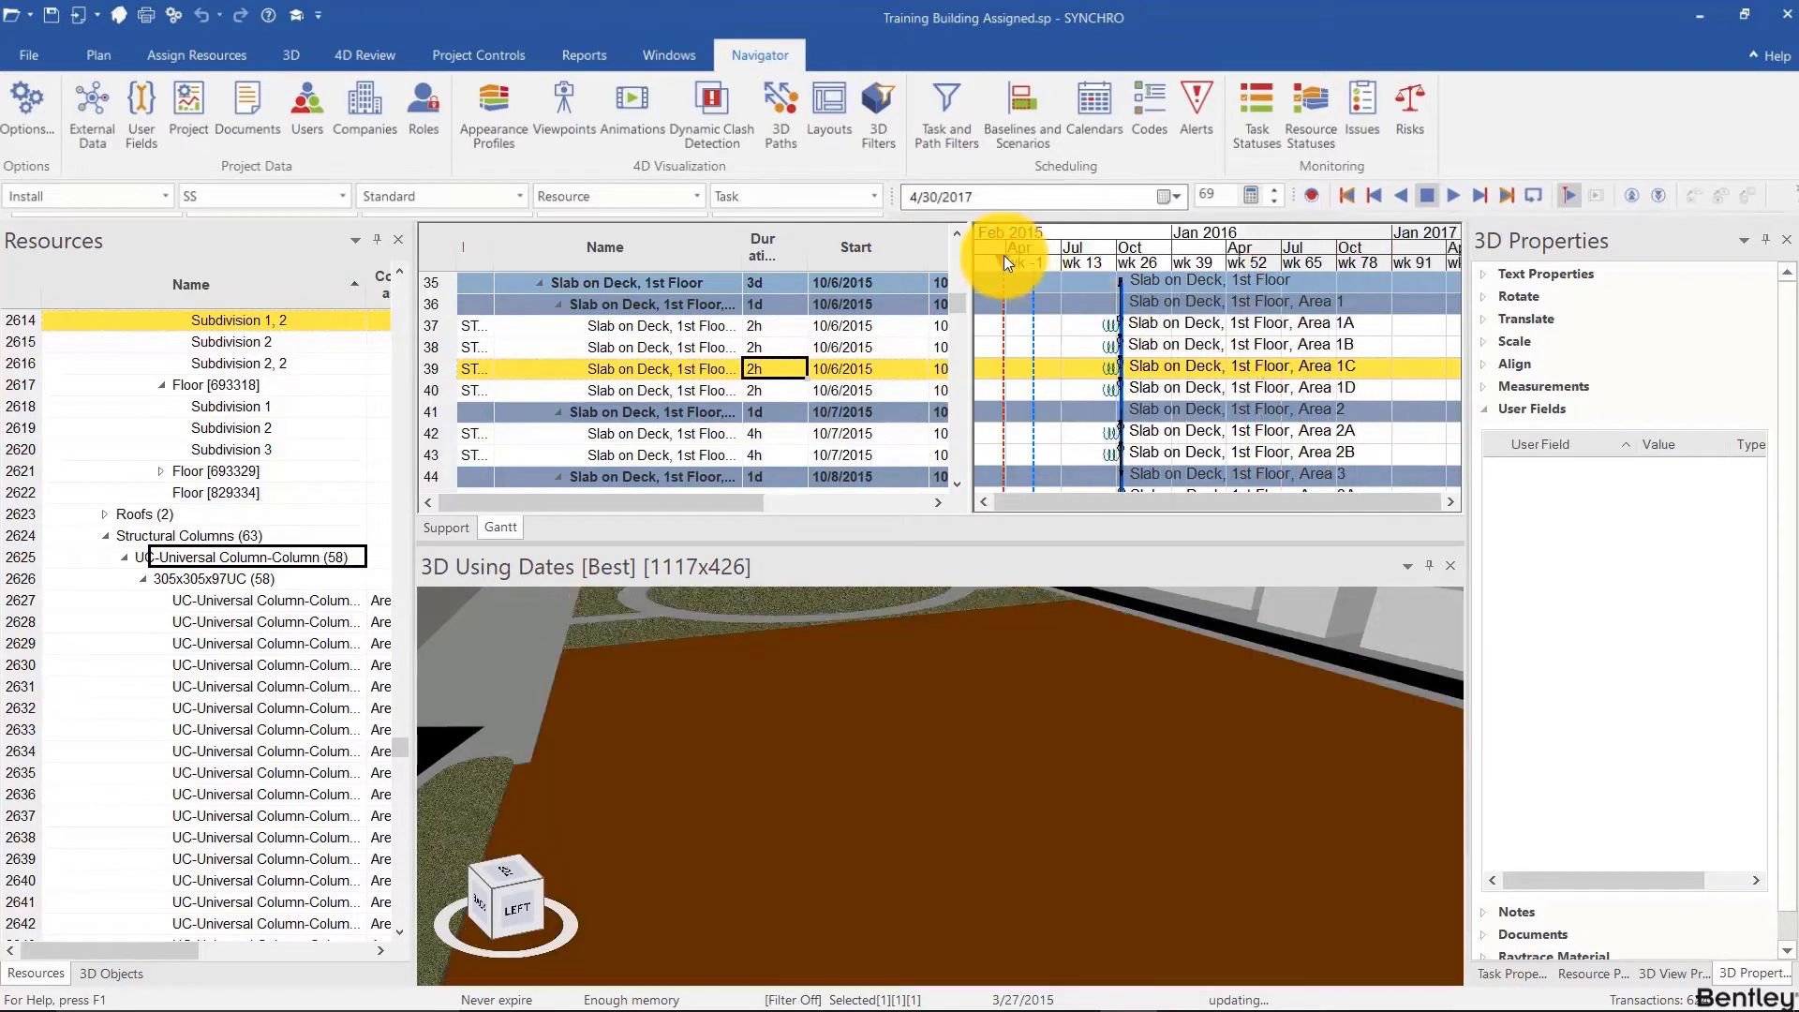
{"action": "left_click", "coordinate": [1186, 264]}
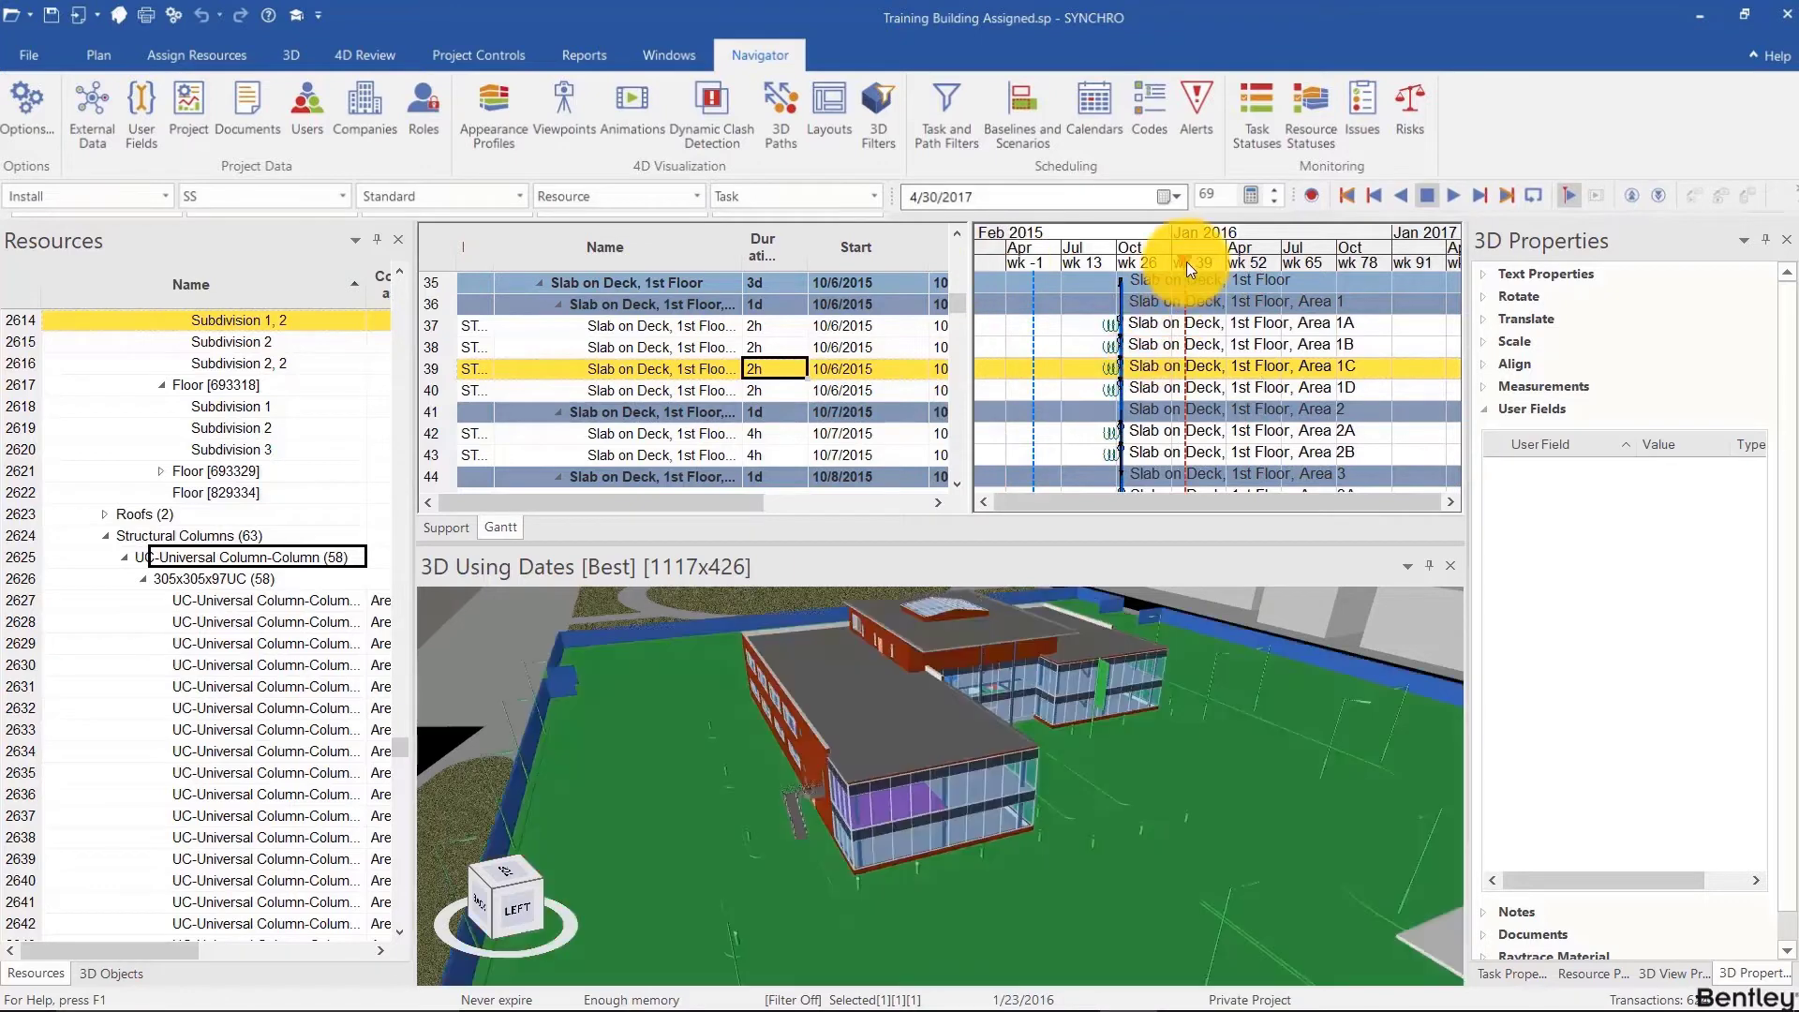
{"action": "left_click", "coordinate": [1259, 263]}
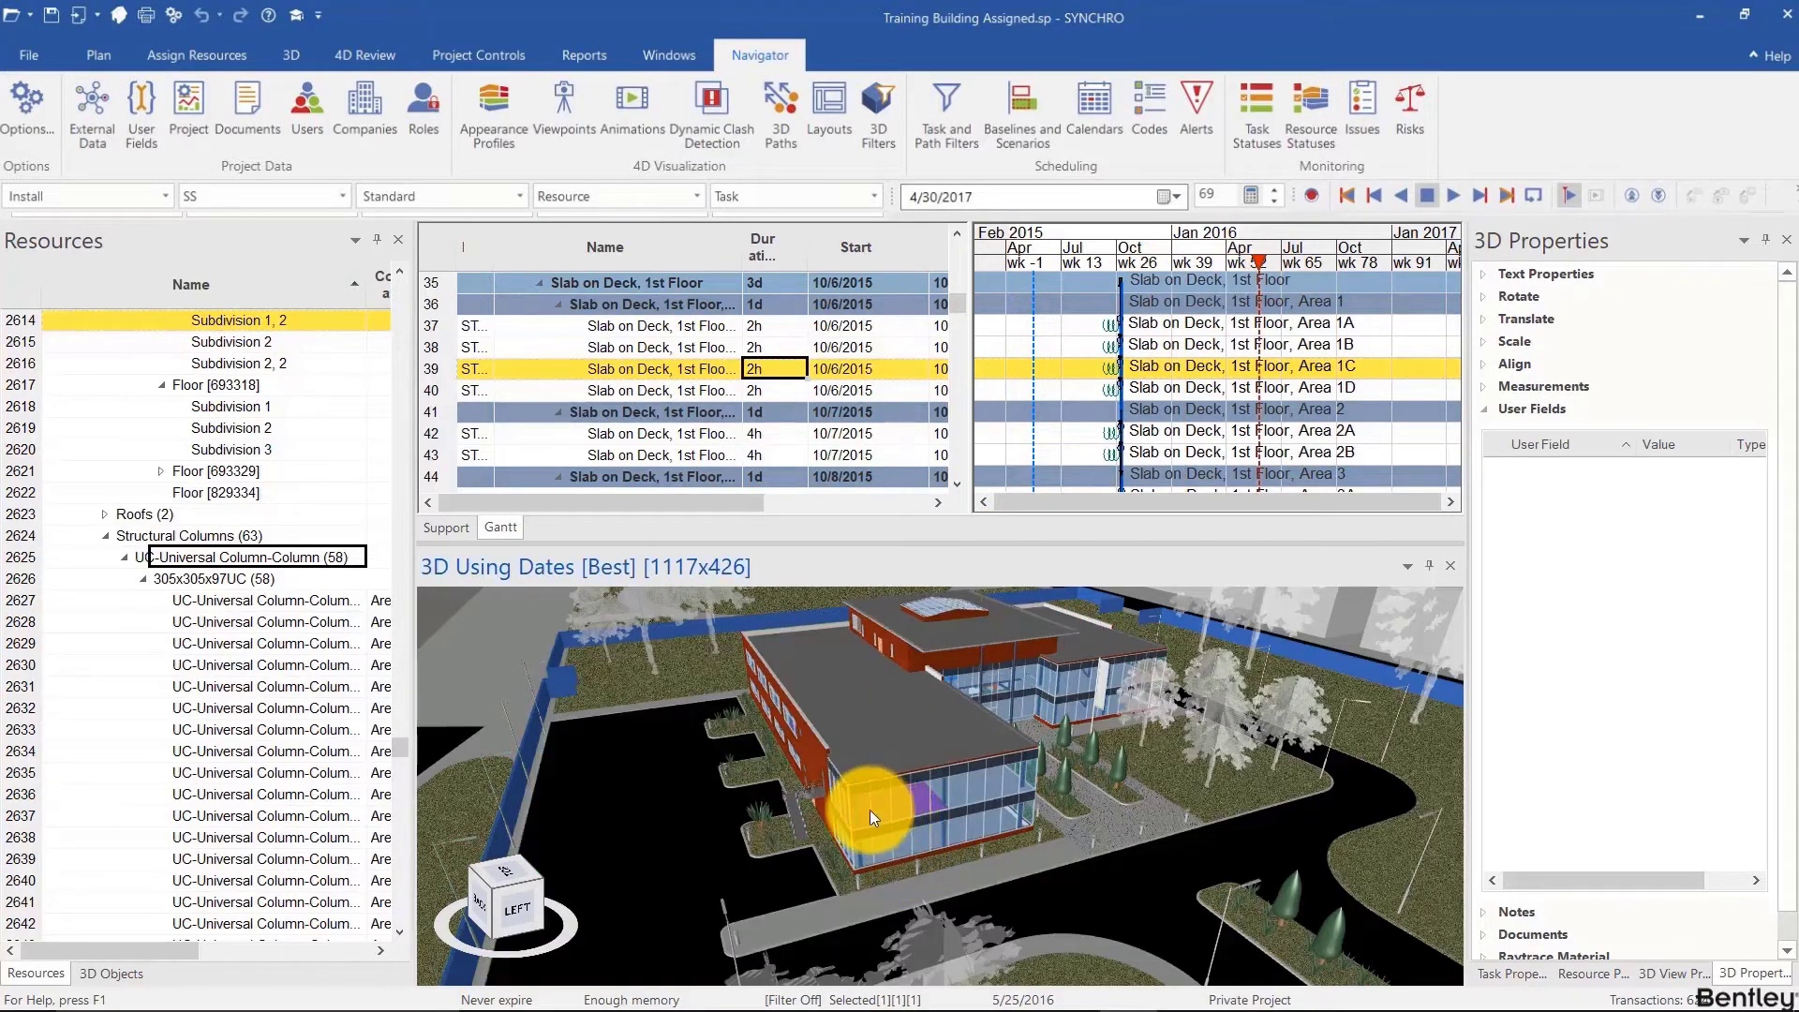
- Replace the slab selection with one upper-floor glass panel on the end facade and select the task it is assigned to
{"action": "left_click_drag", "start_coordinate": [871, 810], "coordinate": [907, 796]}
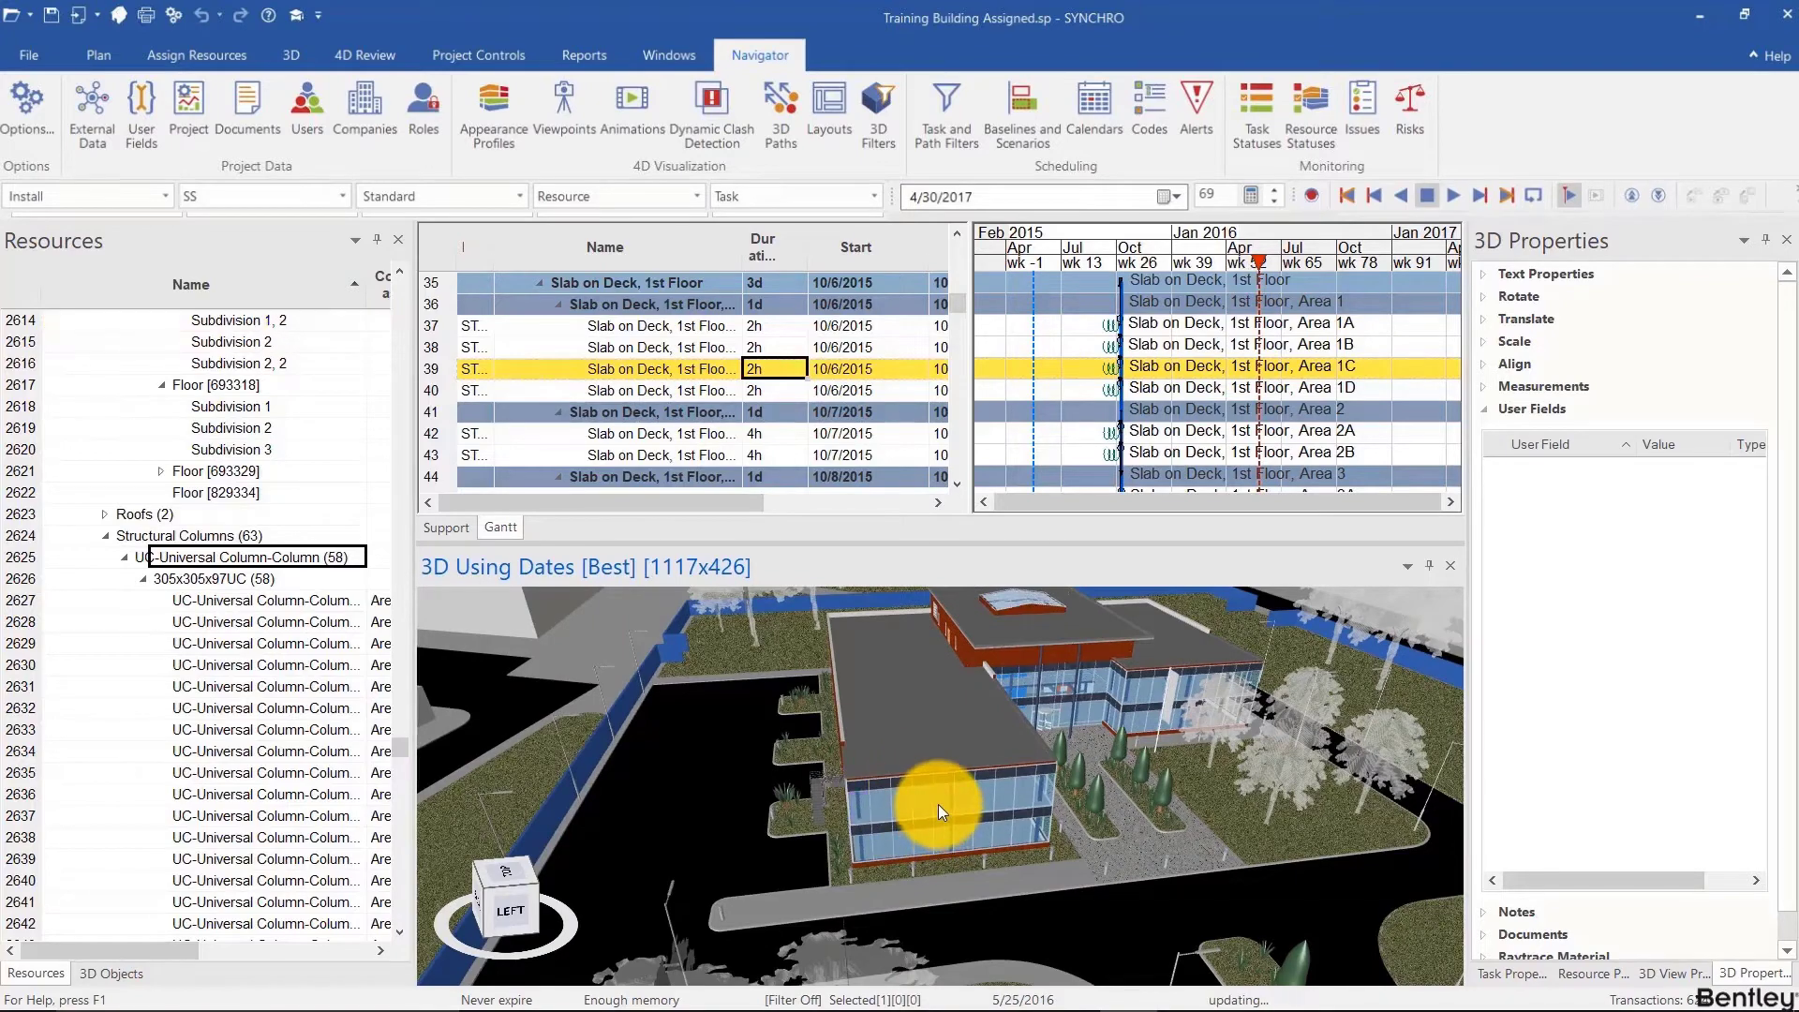
{"action": "scroll", "coordinate": [937, 805], "scroll_direction": "up", "scroll_amount": 5}
{"action": "left_click", "coordinate": [887, 791]}
{"action": "right_click", "coordinate": [888, 792]}
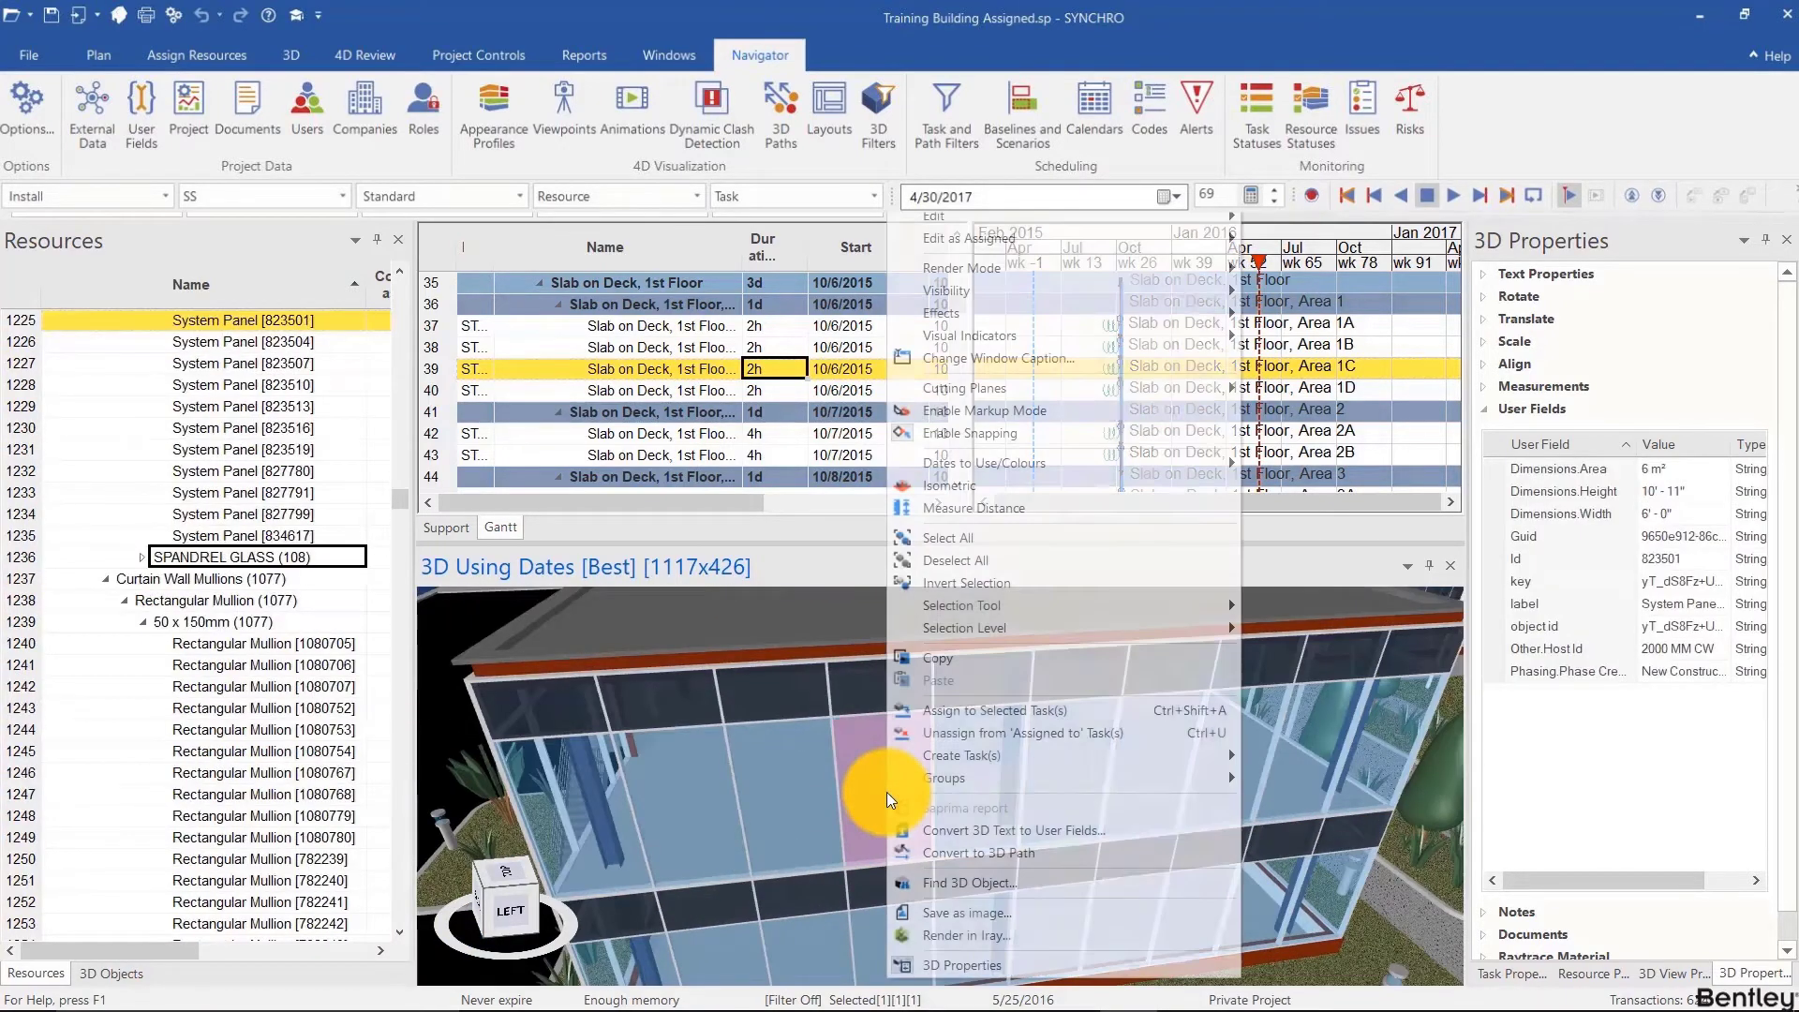
{"action": "left_click", "coordinate": [965, 193]}
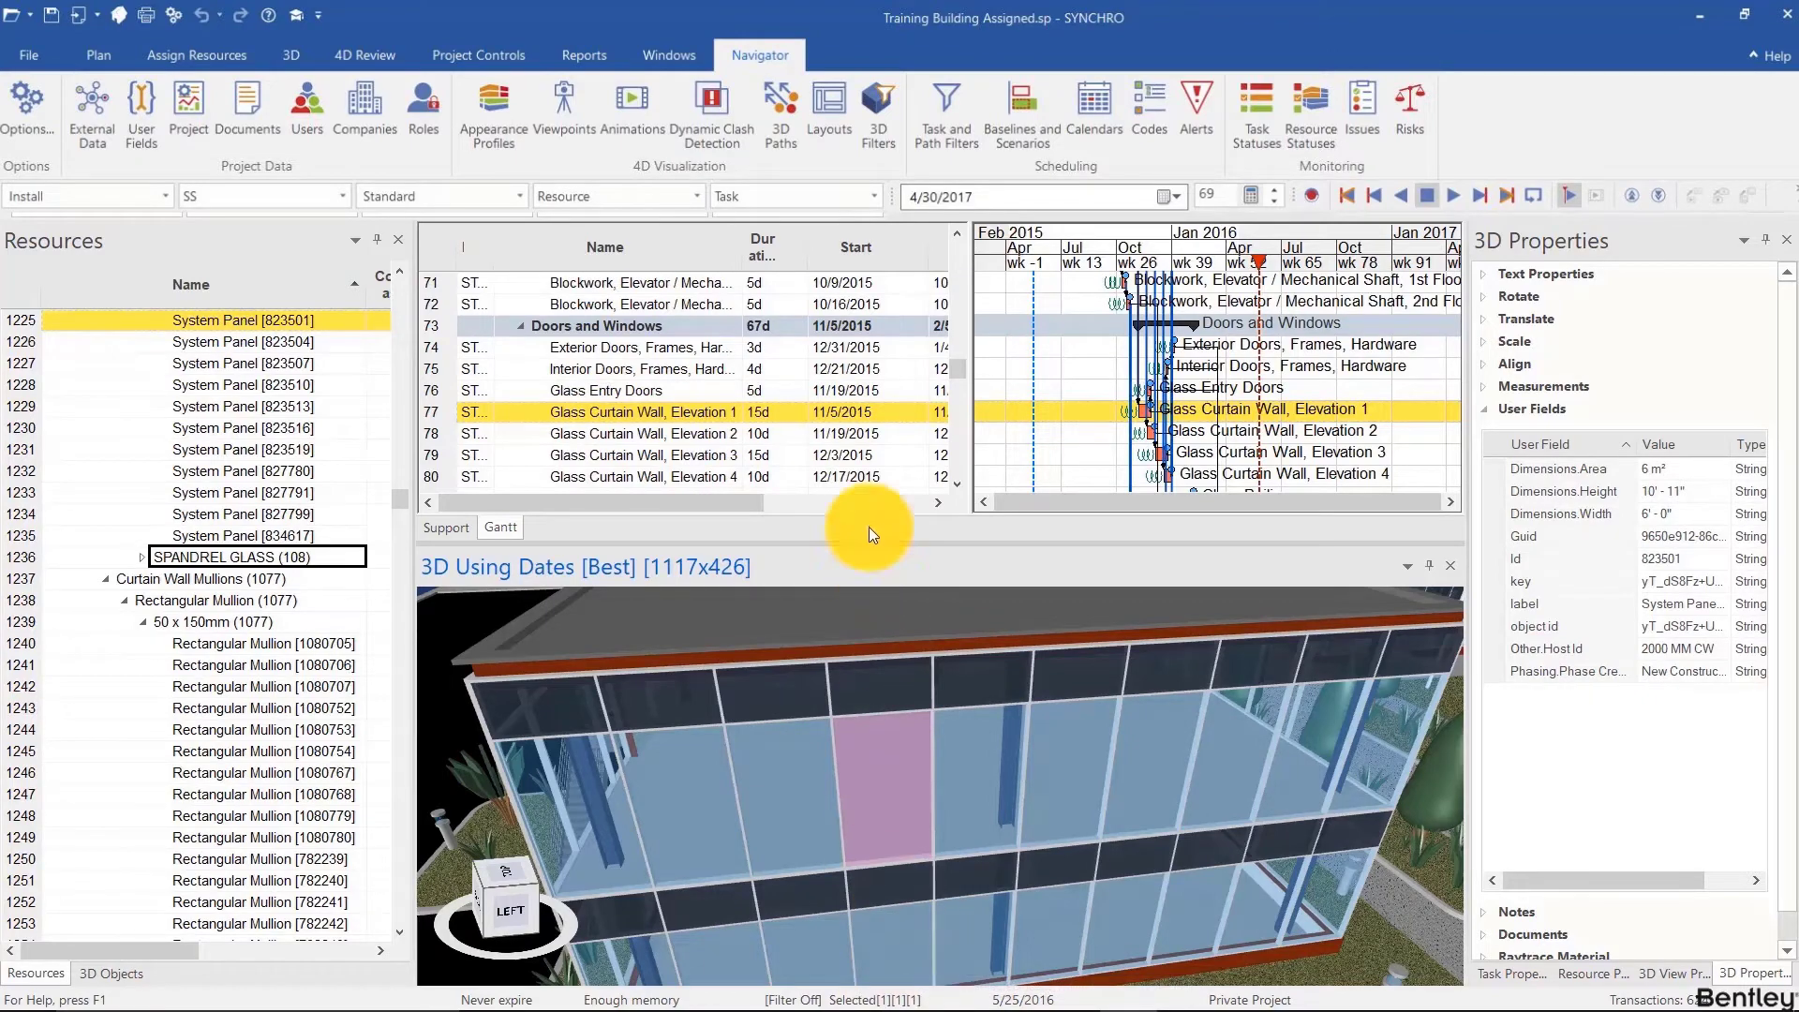
- Deselect the glass panel and set the default Gantt selection mode to Task with Assignments
{"action": "scroll", "coordinate": [890, 728], "scroll_direction": "down", "scroll_amount": 5}
{"action": "middle_click_drag", "start_coordinate": [891, 747], "coordinate": [905, 824]}
{"action": "left_click", "coordinate": [904, 825]}
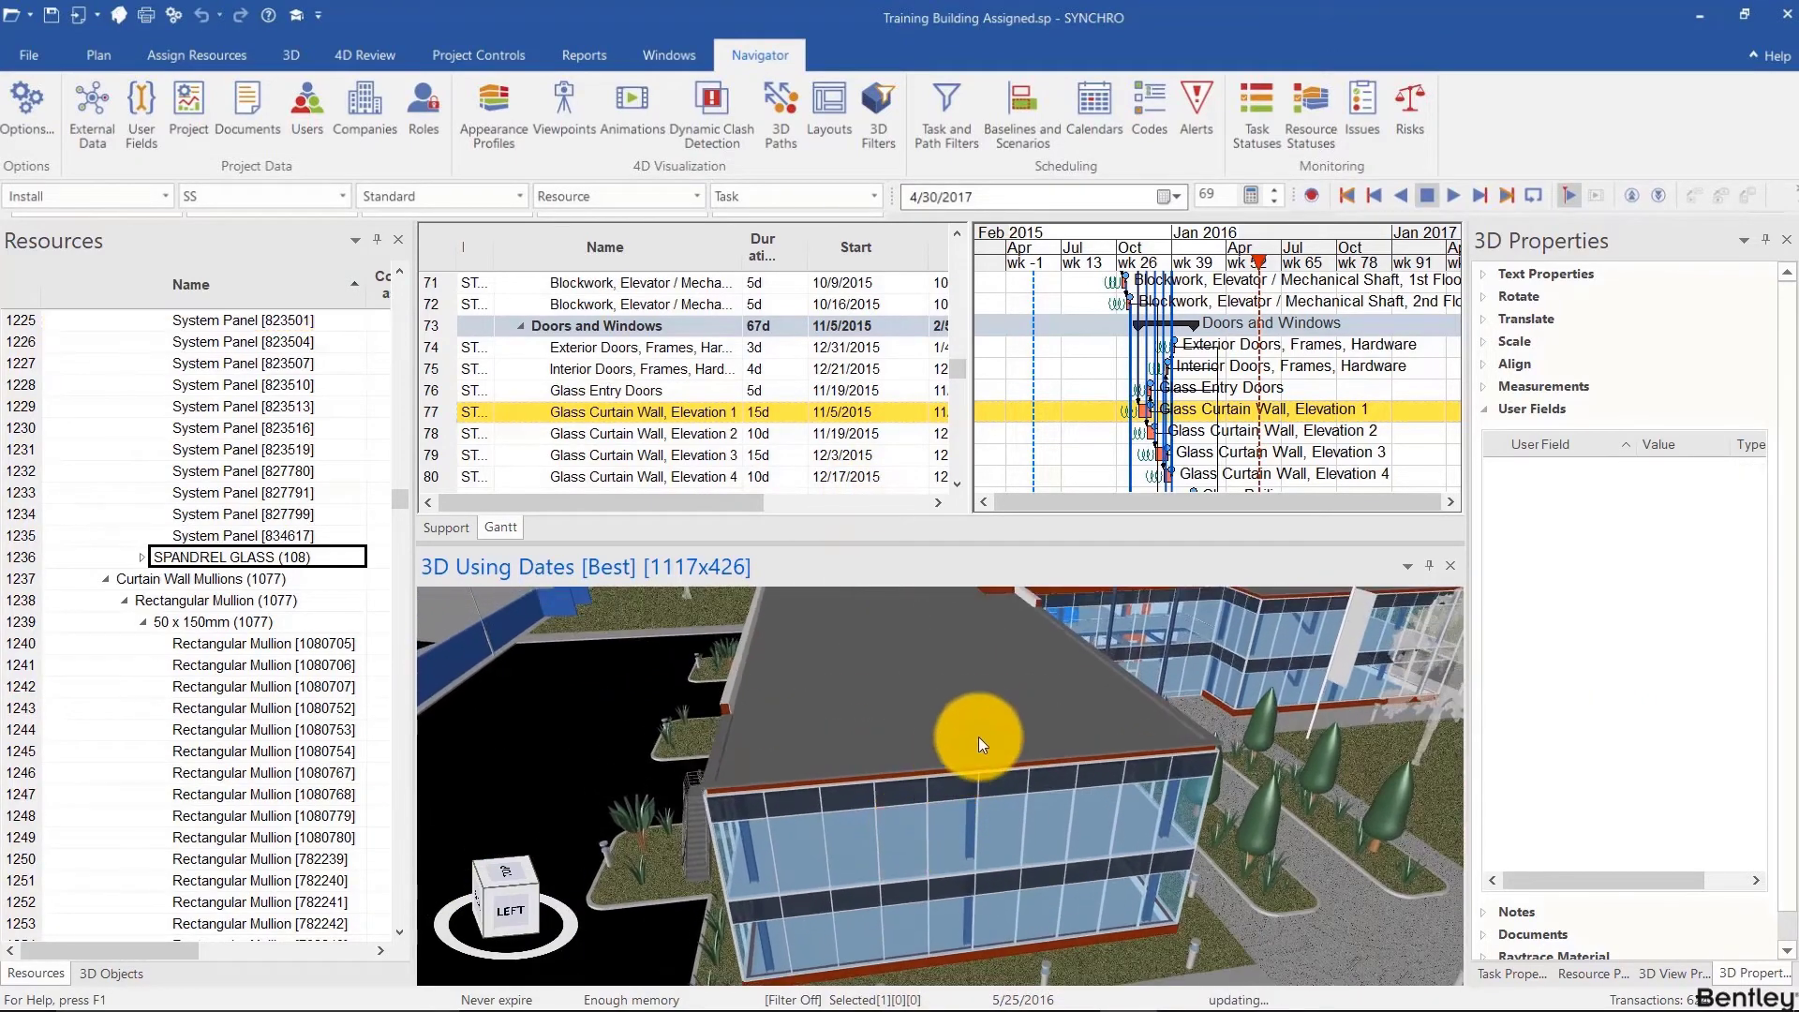
{"action": "middle_click_drag", "start_coordinate": [979, 737], "coordinate": [747, 843]}
{"action": "left_click_drag", "start_coordinate": [746, 843], "coordinate": [802, 776]}
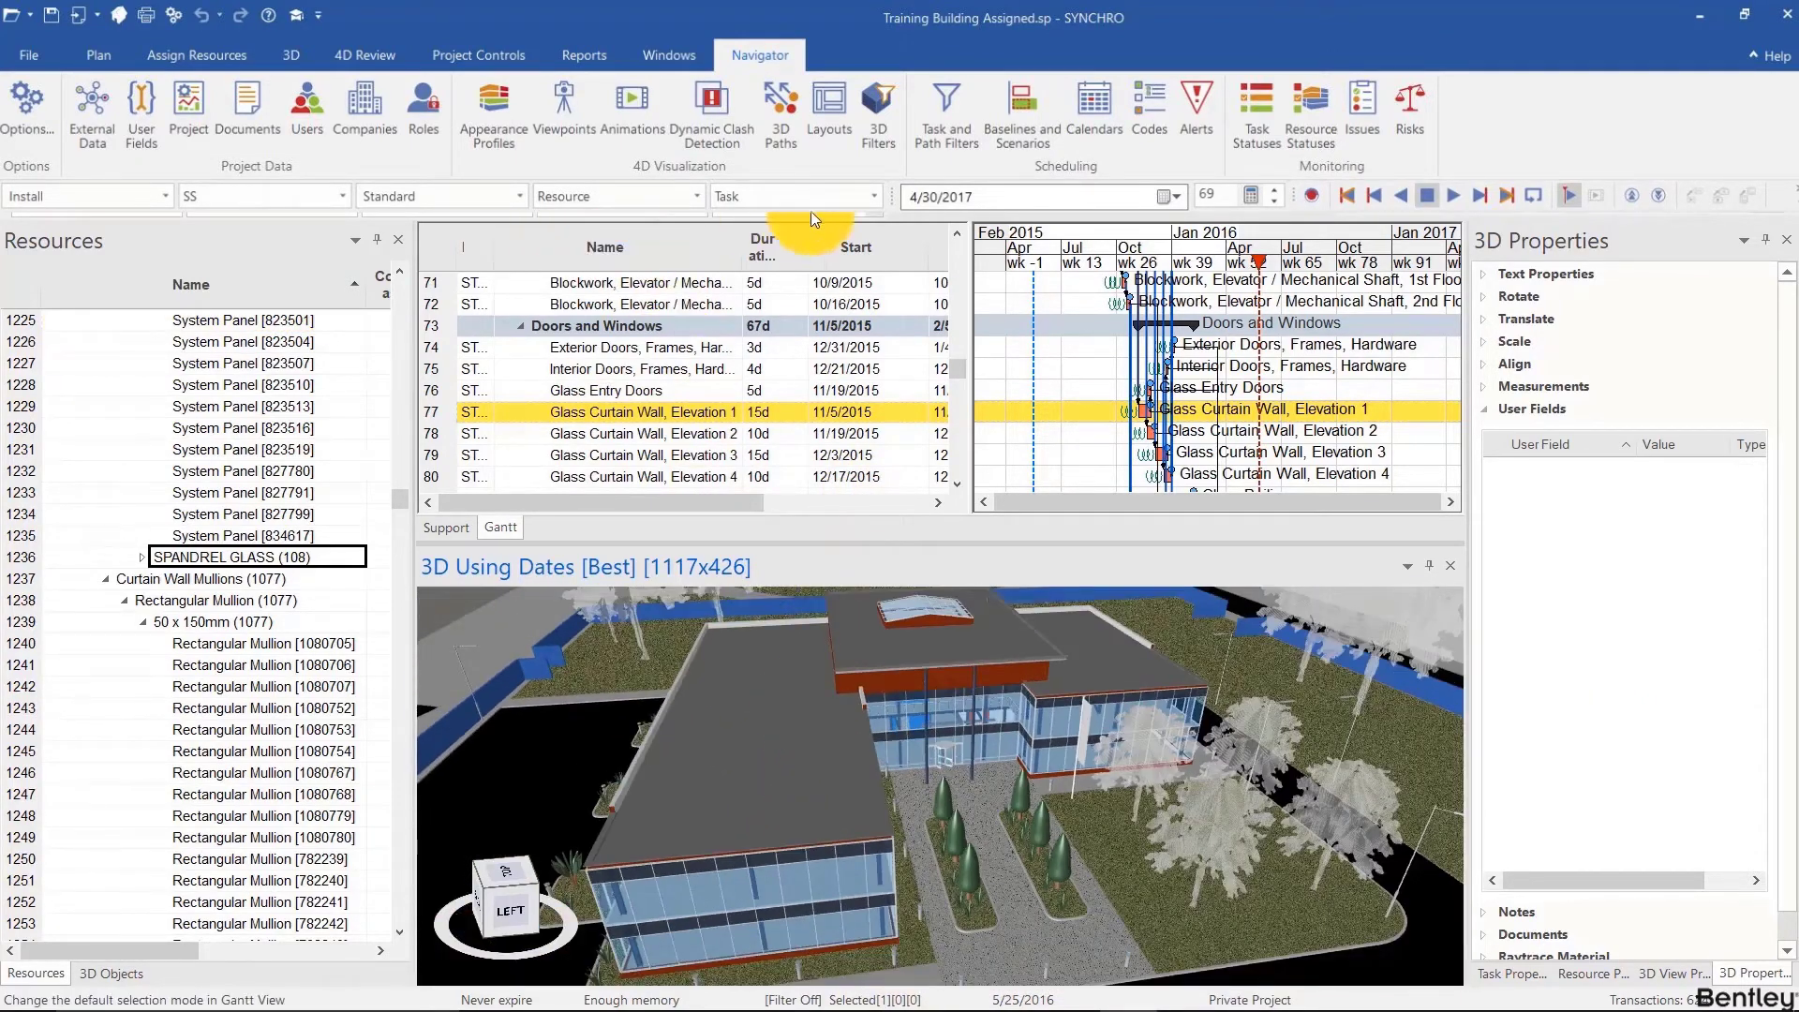
{"action": "left_click", "coordinate": [836, 203]}
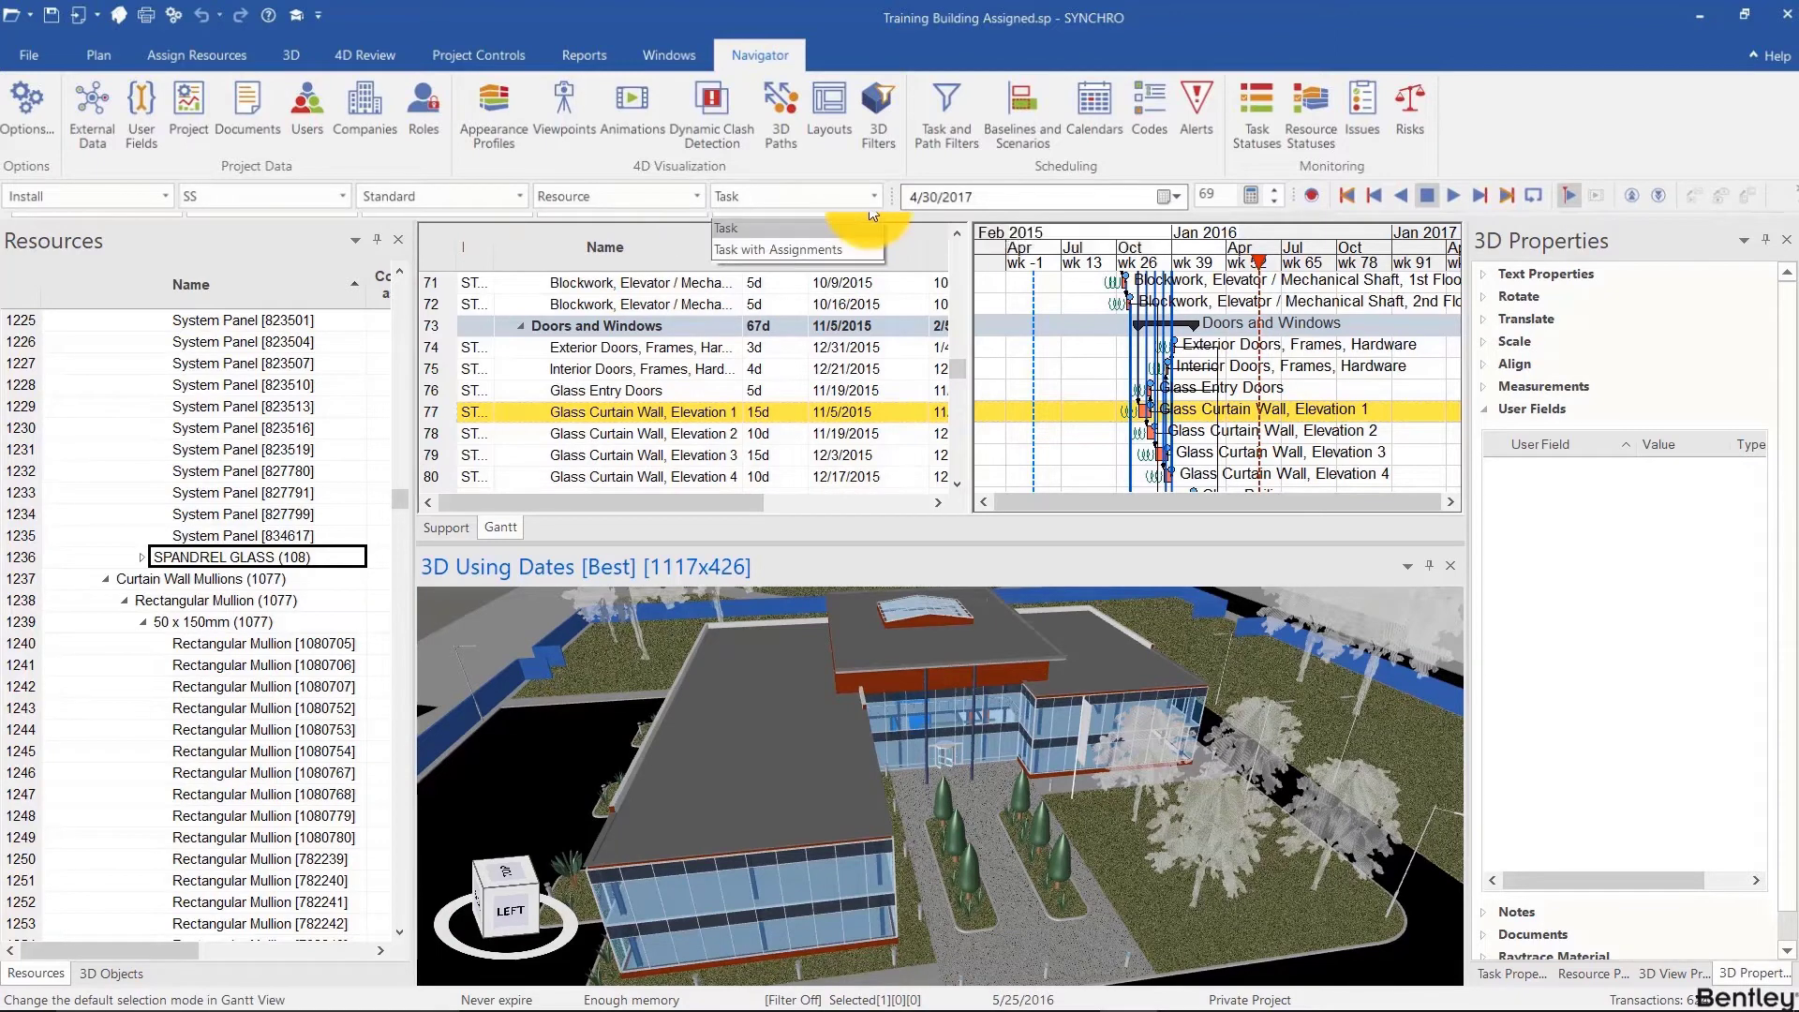
{"action": "left_click", "coordinate": [830, 249]}
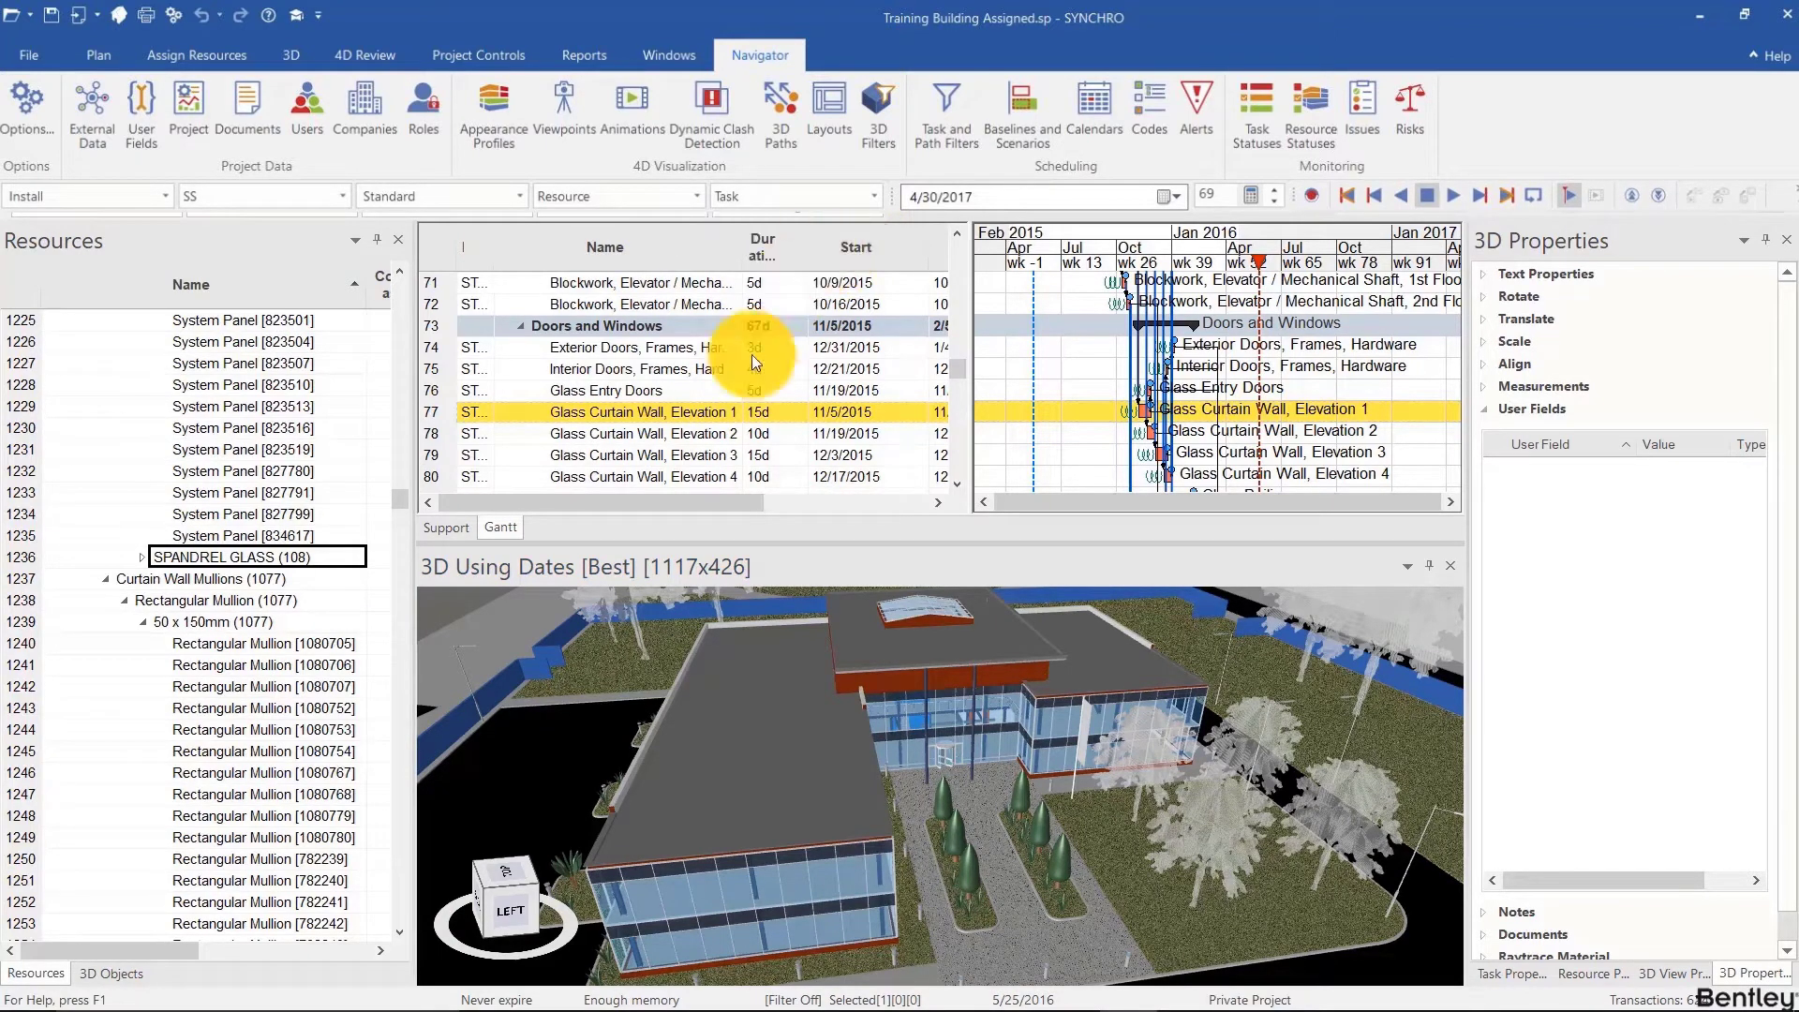
- Select the Interior Doors task, the Glass Curtain Wall, Elevation 3 task and finally Elevation 1 together with its assigned objects, and inspect them in 3D
{"action": "left_click", "coordinate": [646, 371]}
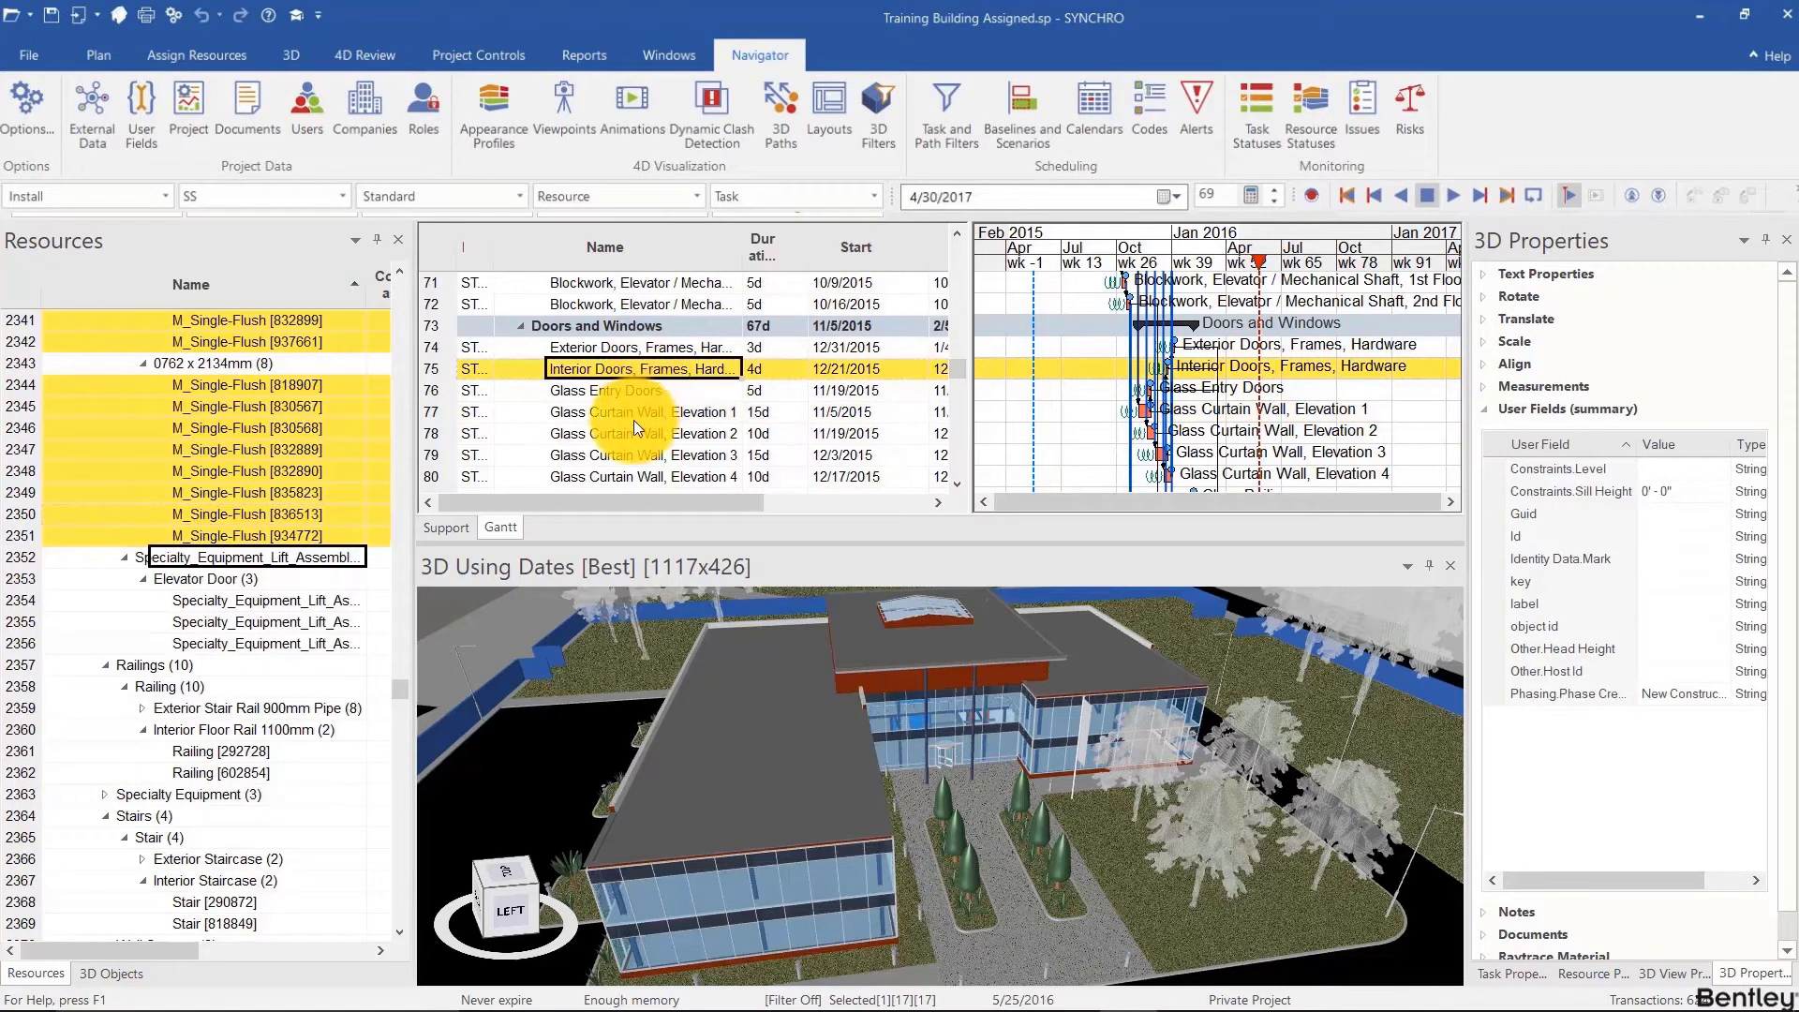
{"action": "left_click", "coordinate": [630, 449]}
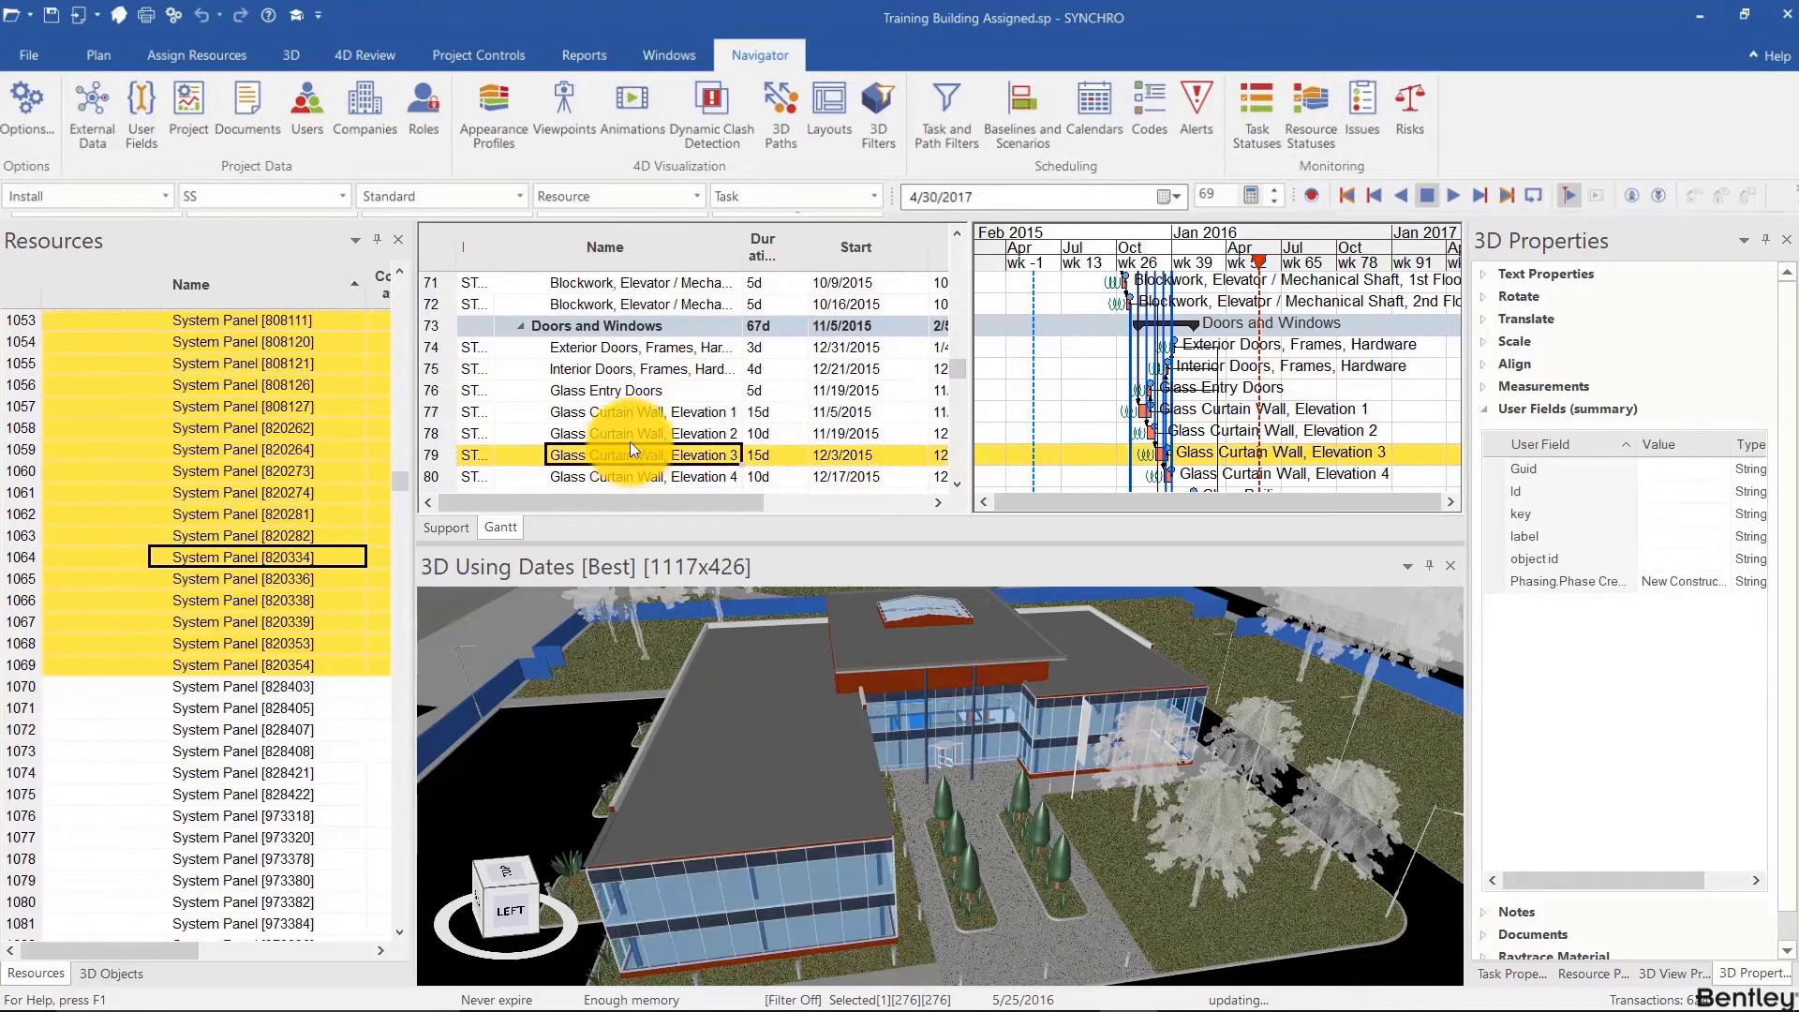
{"action": "left_click", "coordinate": [632, 427]}
{"action": "left_click", "coordinate": [636, 413]}
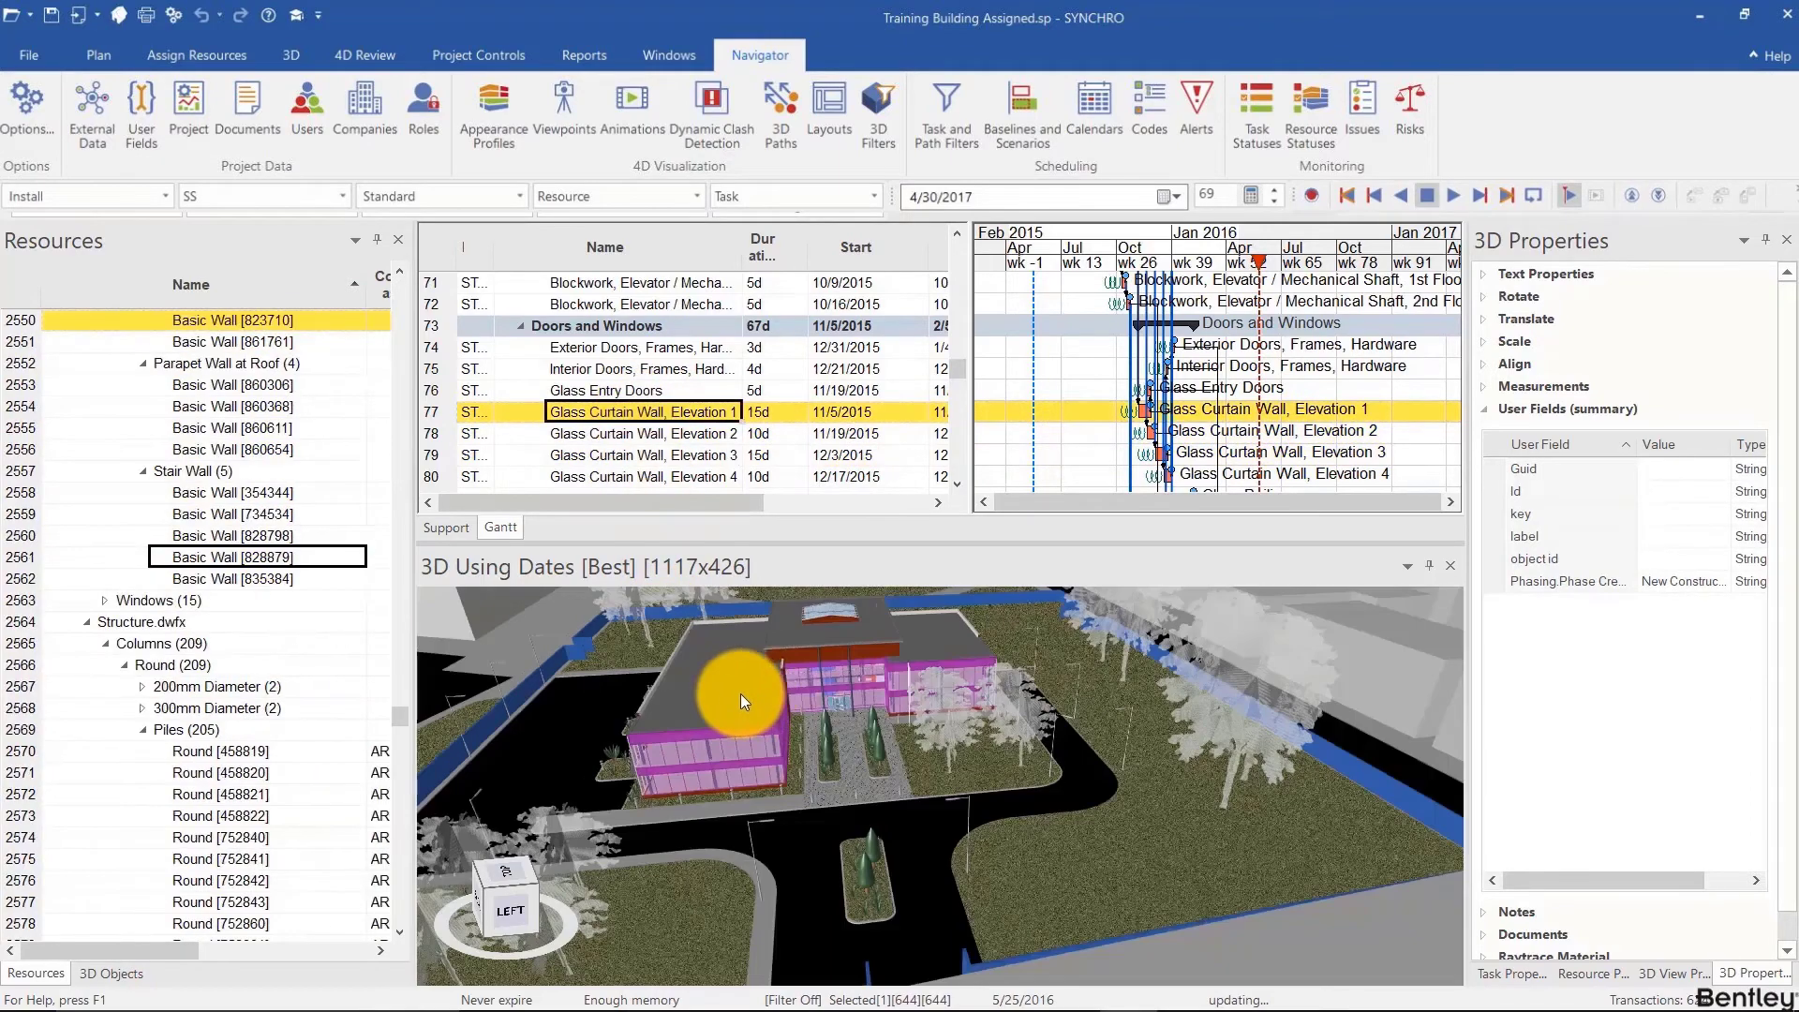
{"action": "middle_click_drag", "start_coordinate": [741, 701], "coordinate": [826, 642]}
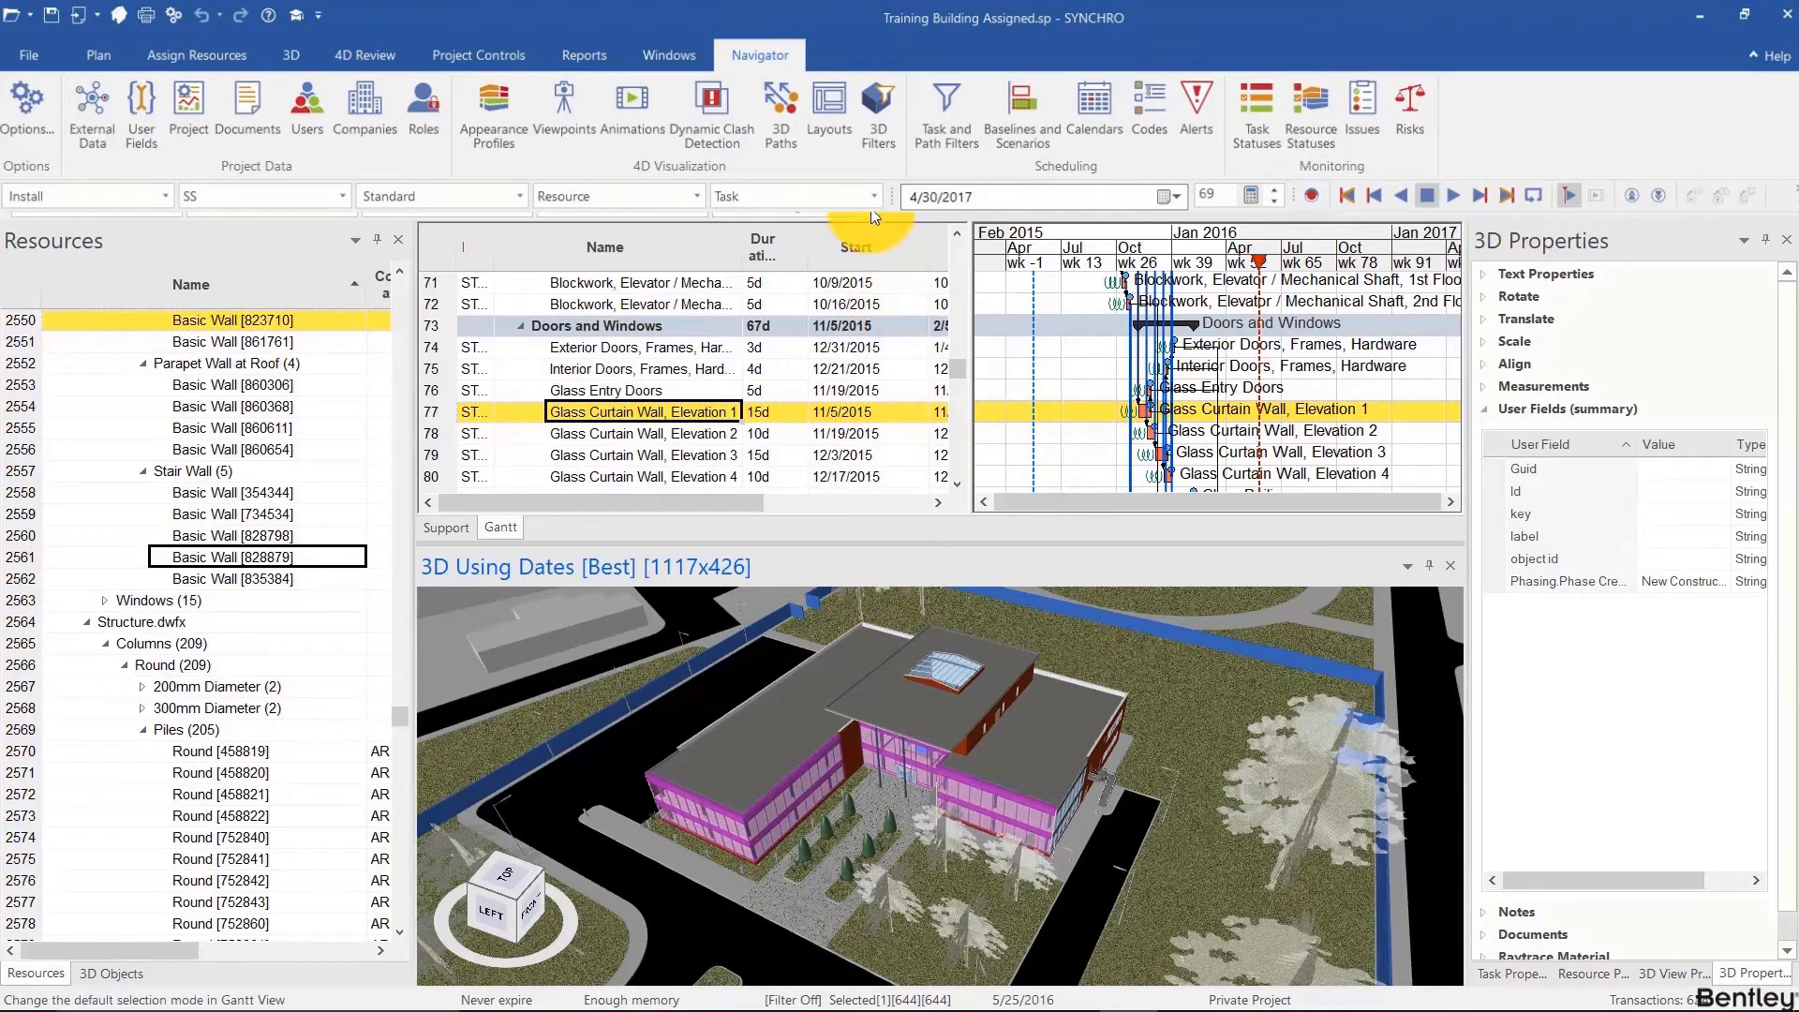
- Return the default Gantt selection mode to Task and clear the curtain wall object selection
{"action": "left_click", "coordinate": [843, 196]}
{"action": "left_click", "coordinate": [838, 229]}
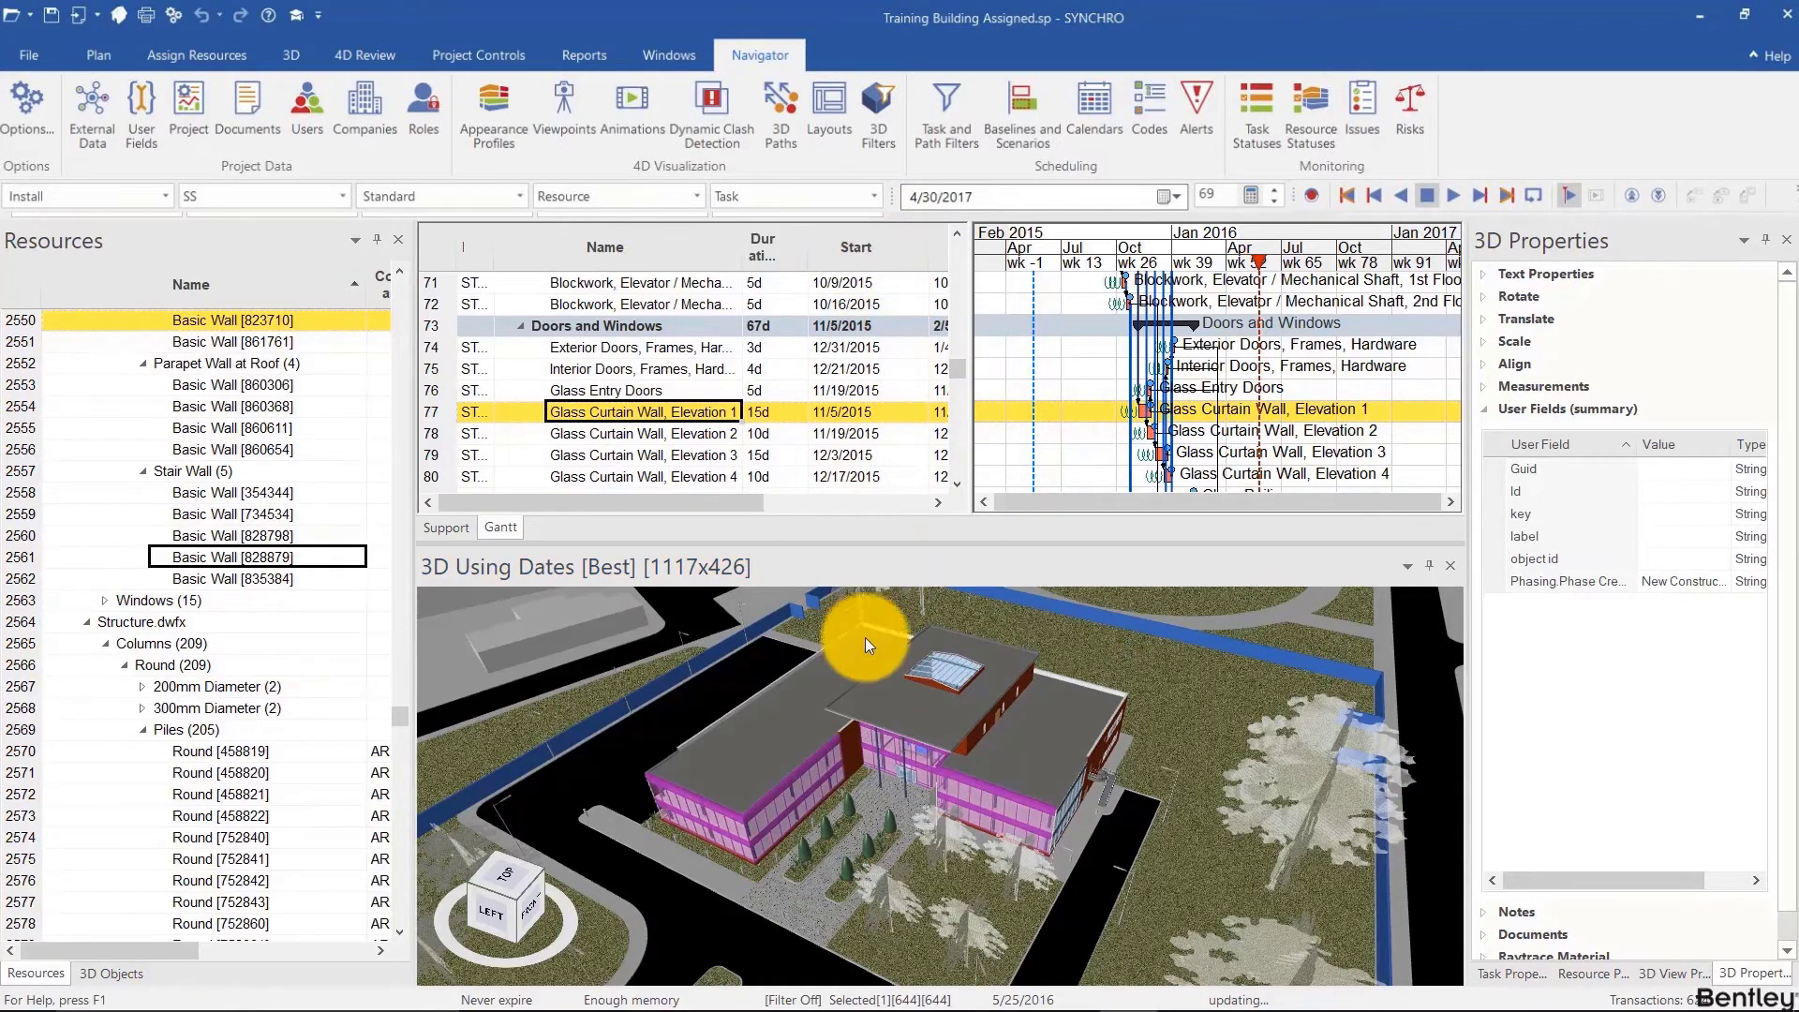
{"action": "scroll", "coordinate": [831, 707], "scroll_direction": "up", "scroll_amount": 5}
{"action": "middle_click_drag", "start_coordinate": [841, 730], "coordinate": [1023, 707]}
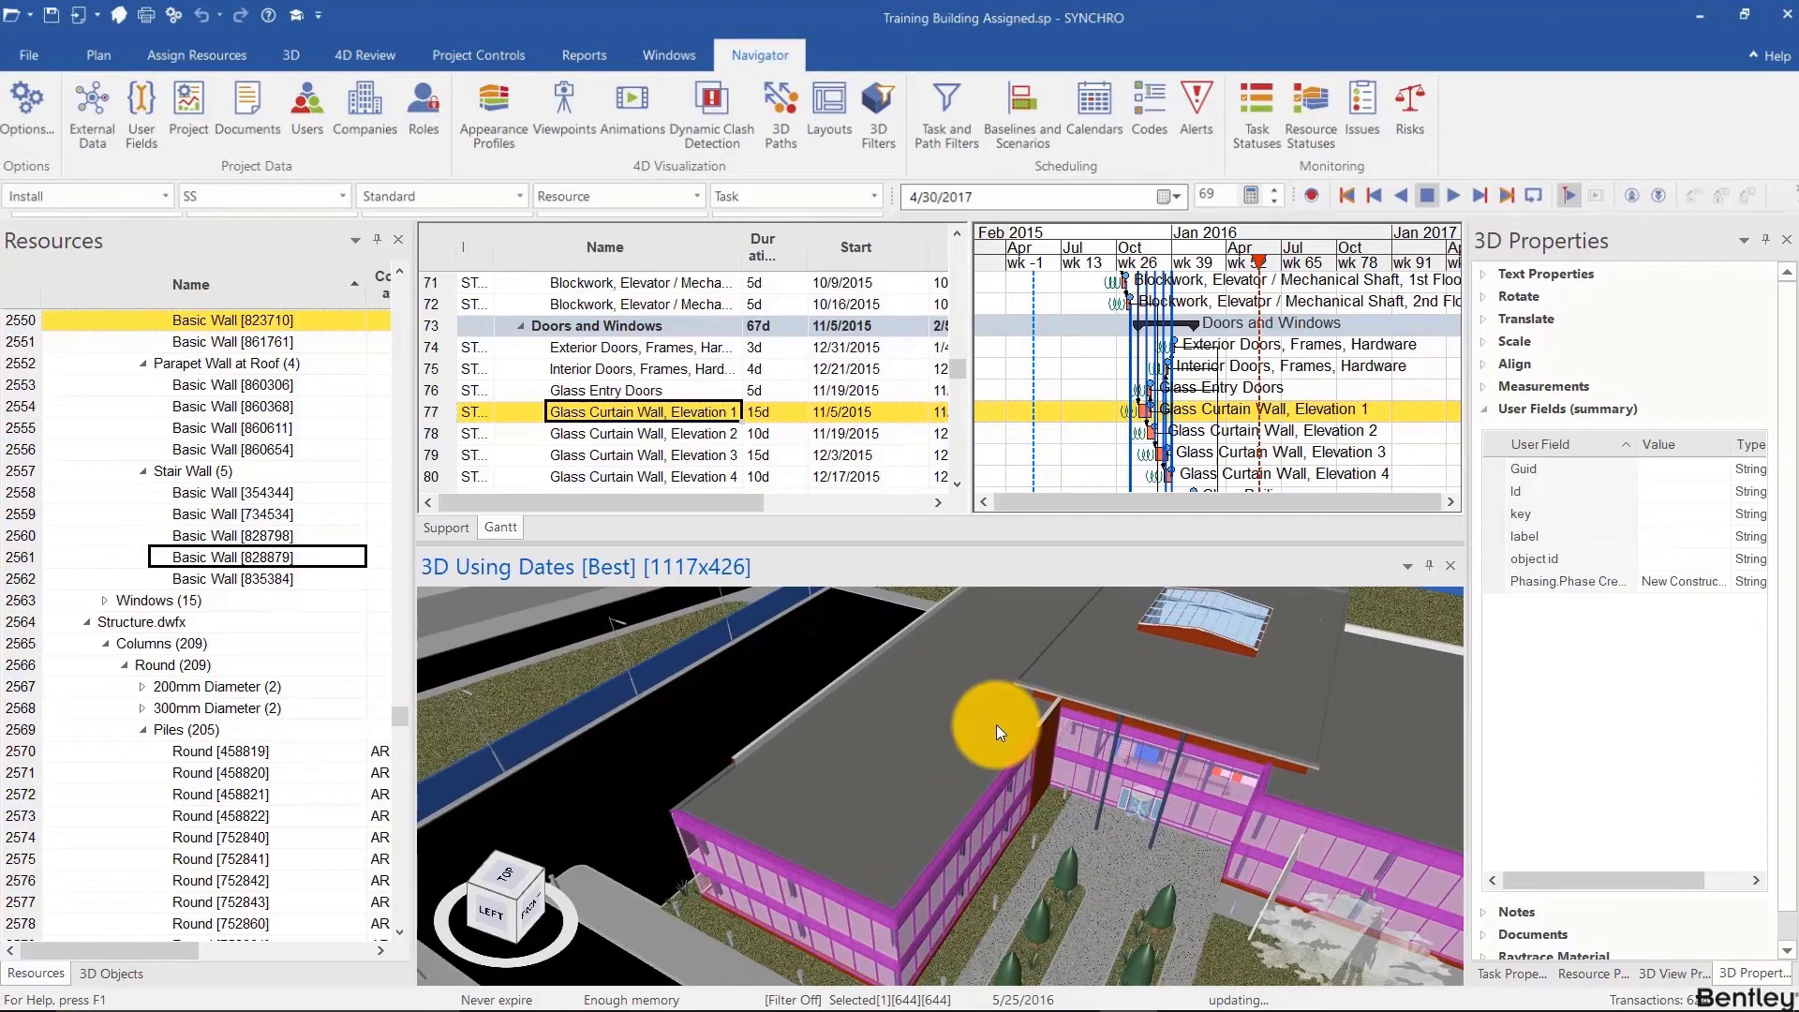
{"action": "key", "text": "Escape"}
{"action": "middle_click_drag", "start_coordinate": [959, 725], "coordinate": [1087, 697]}
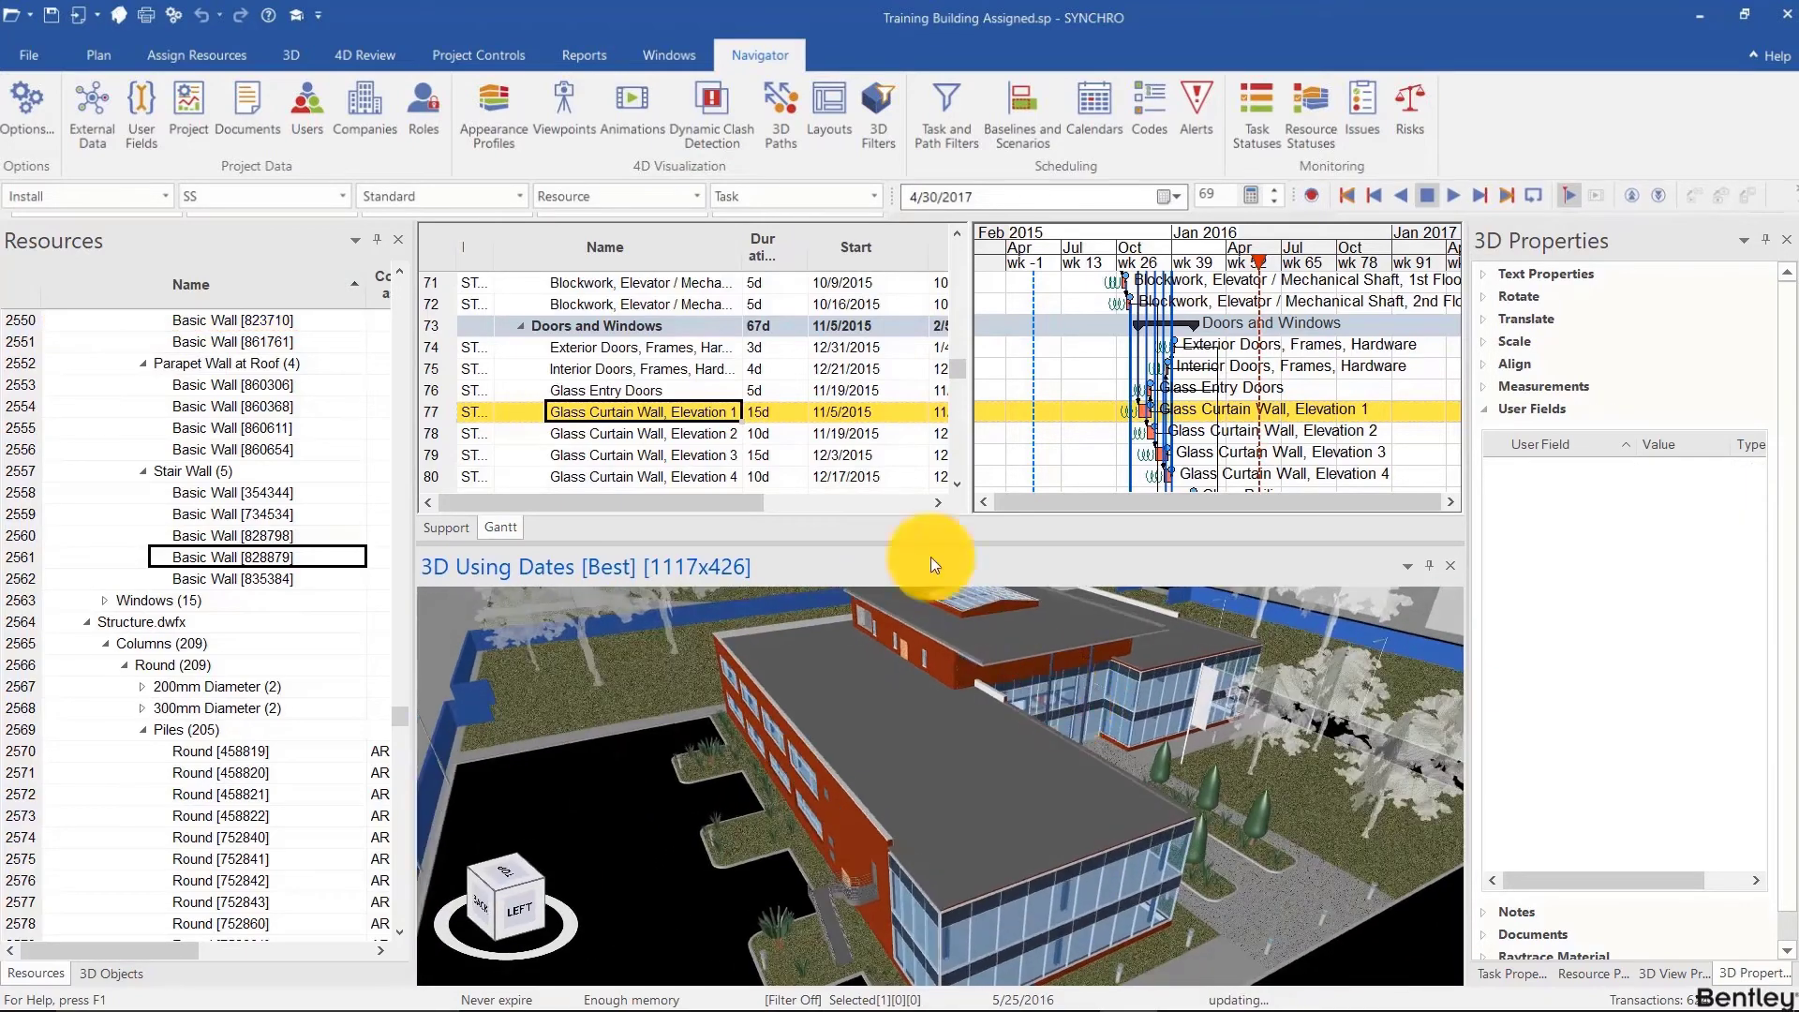
- Set the default 3D selection mode to Task and locate the tasks of a facade glass panel and the upper brick wall by selecting those objects
{"action": "left_click", "coordinate": [698, 197]}
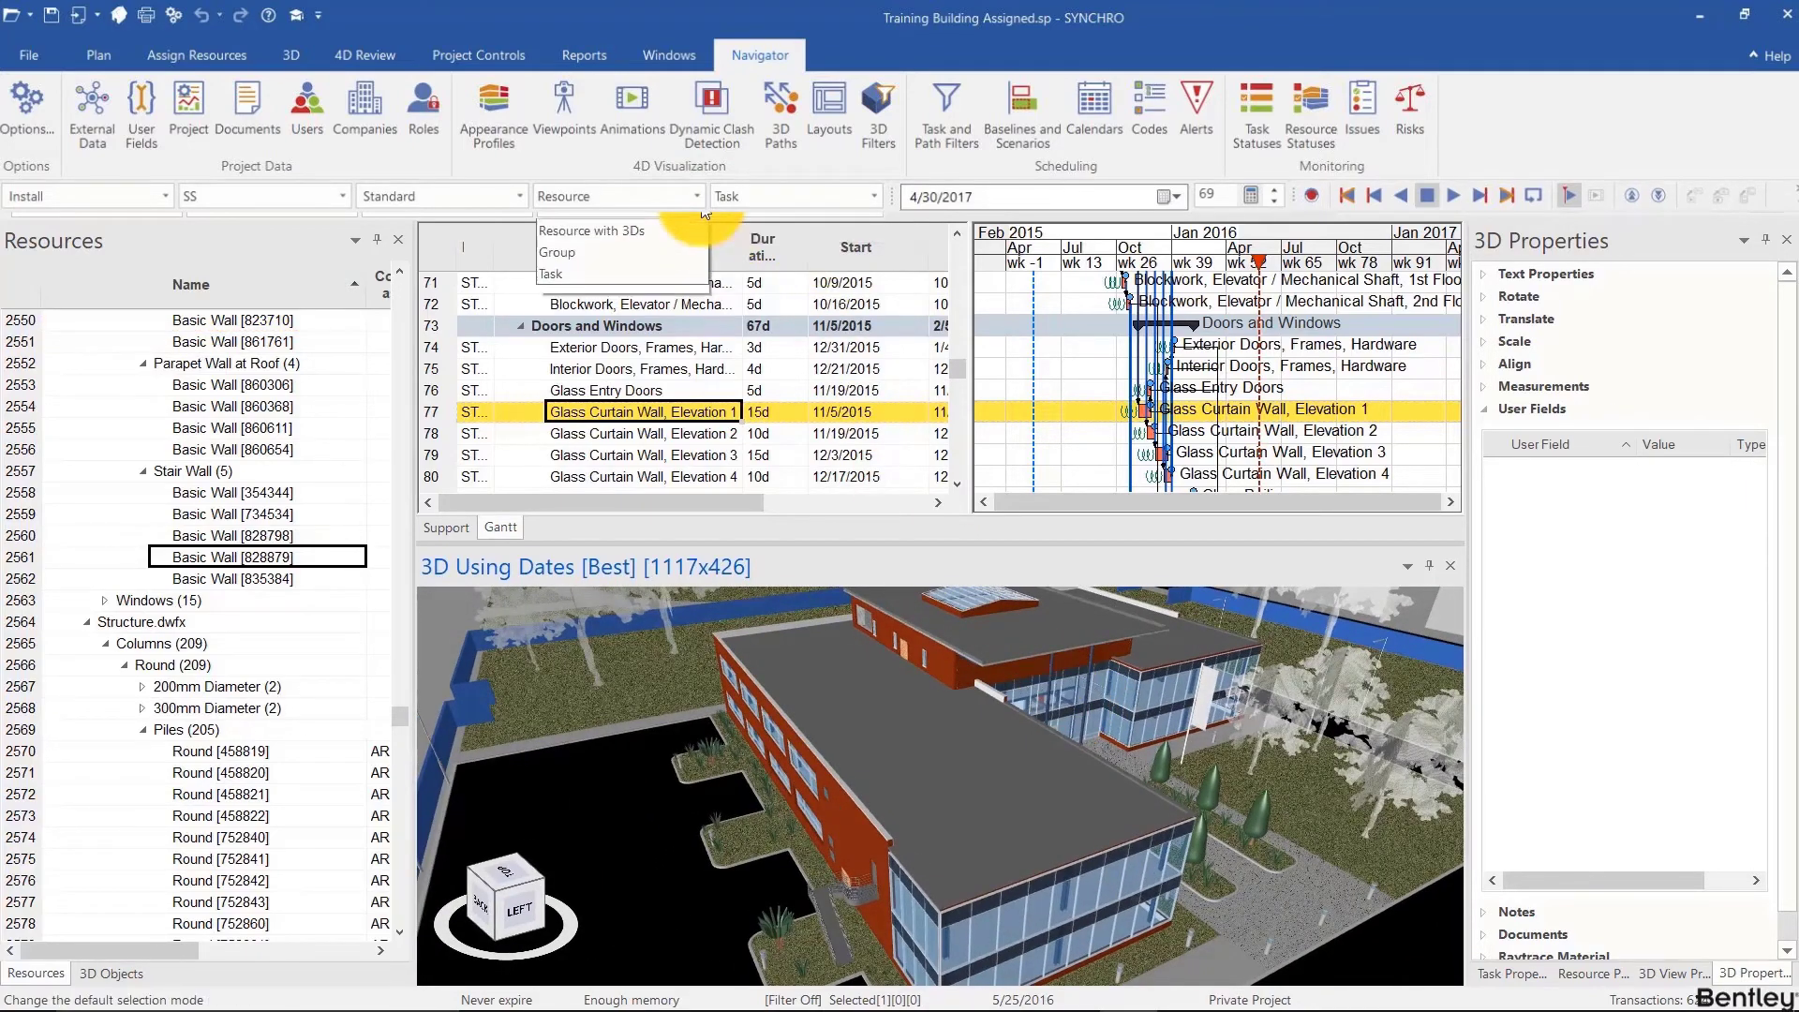
{"action": "left_click", "coordinate": [637, 296]}
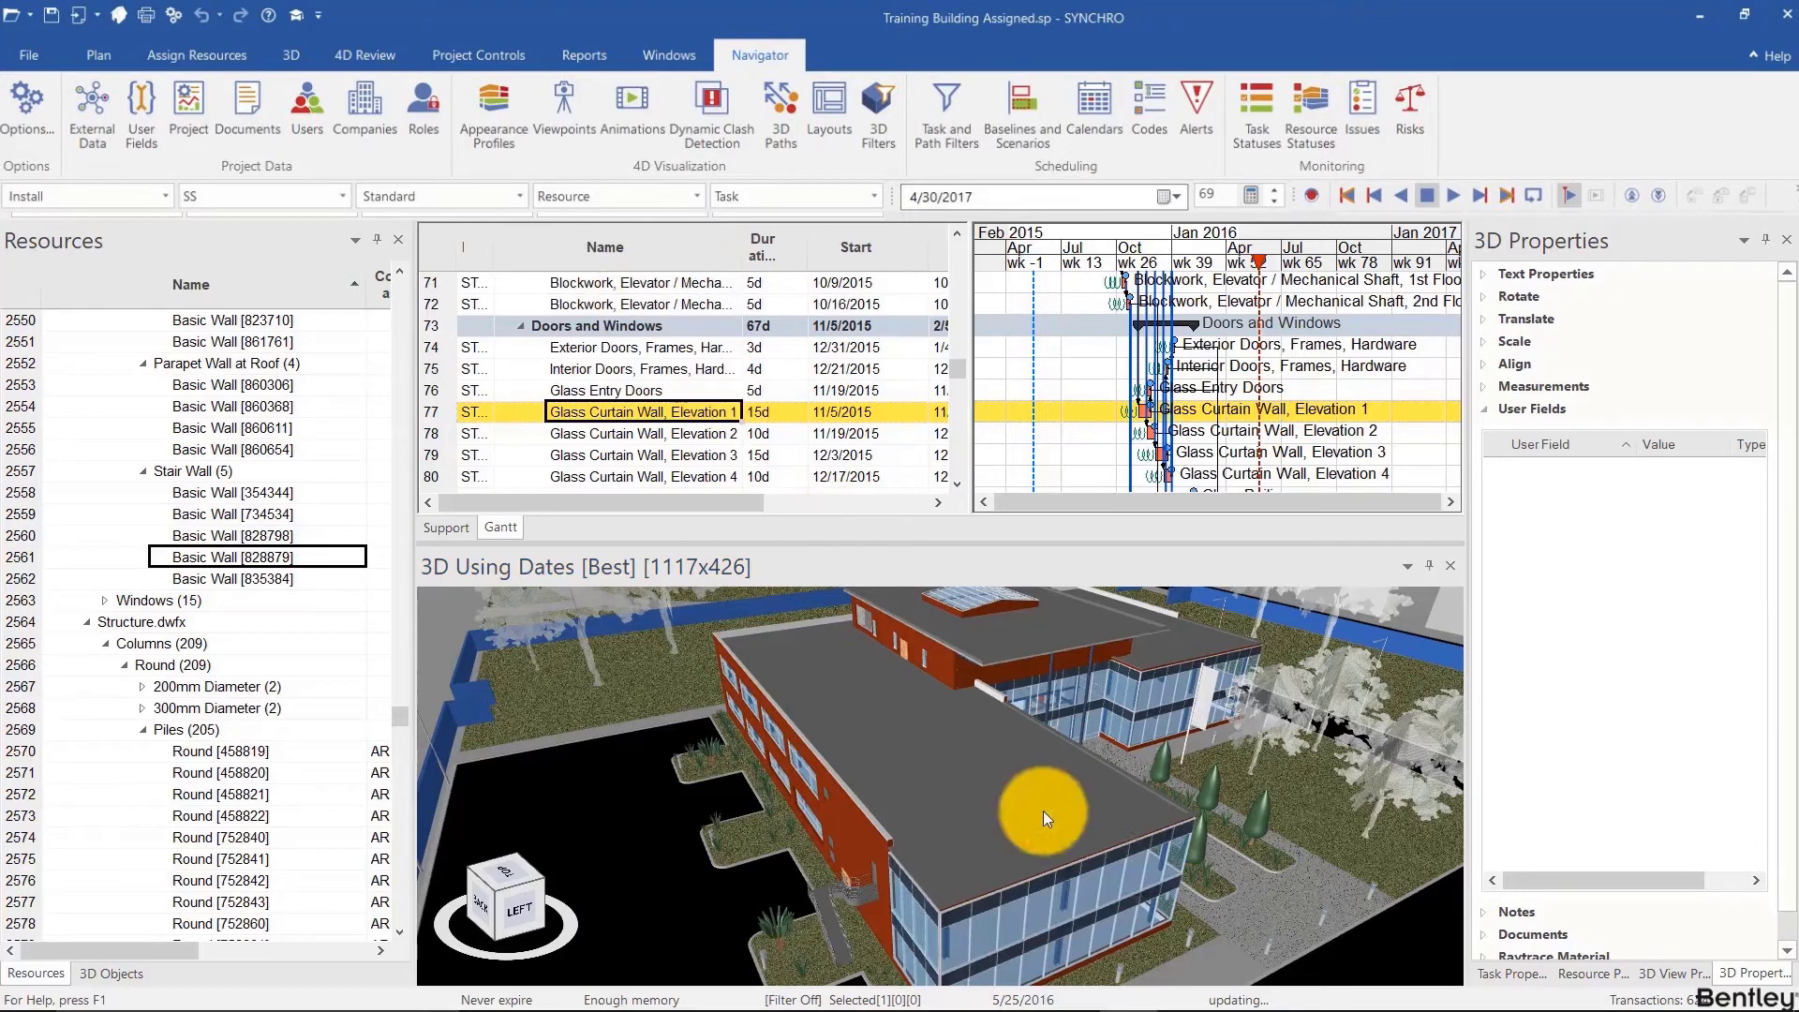
{"action": "left_click", "coordinate": [1046, 909]}
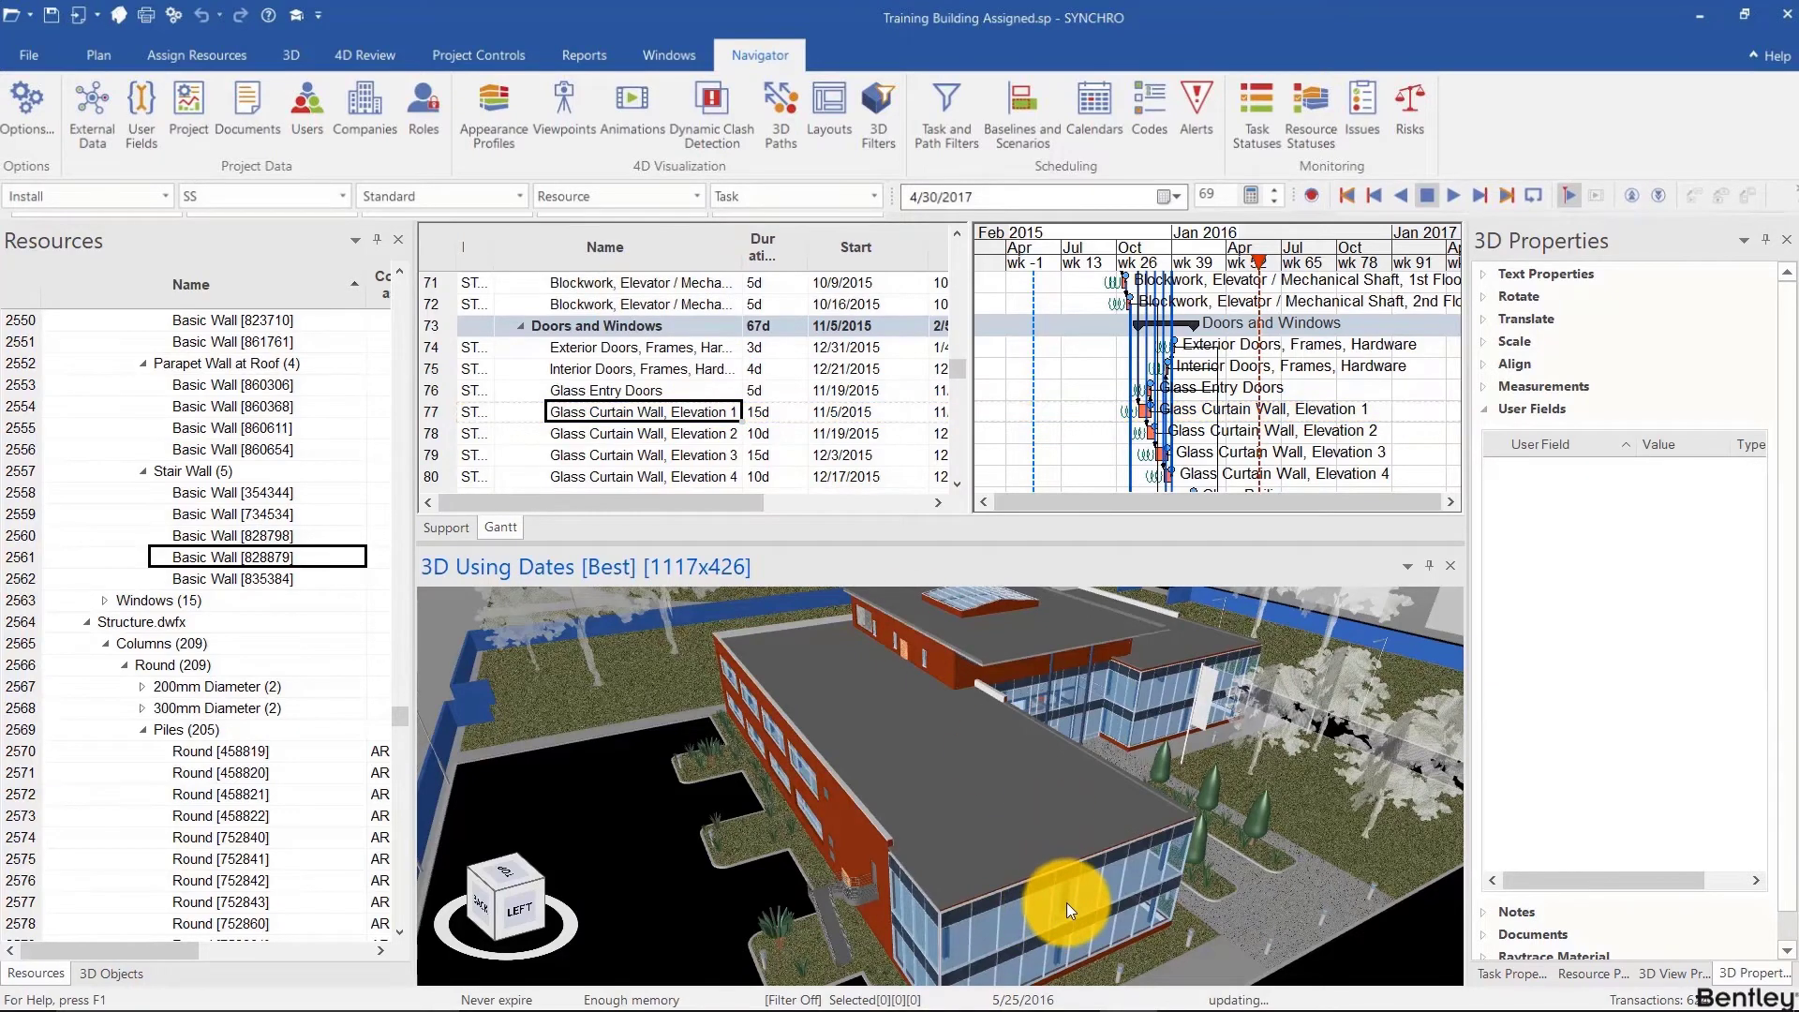
{"action": "left_click", "coordinate": [1068, 903]}
{"action": "left_click", "coordinate": [860, 678]}
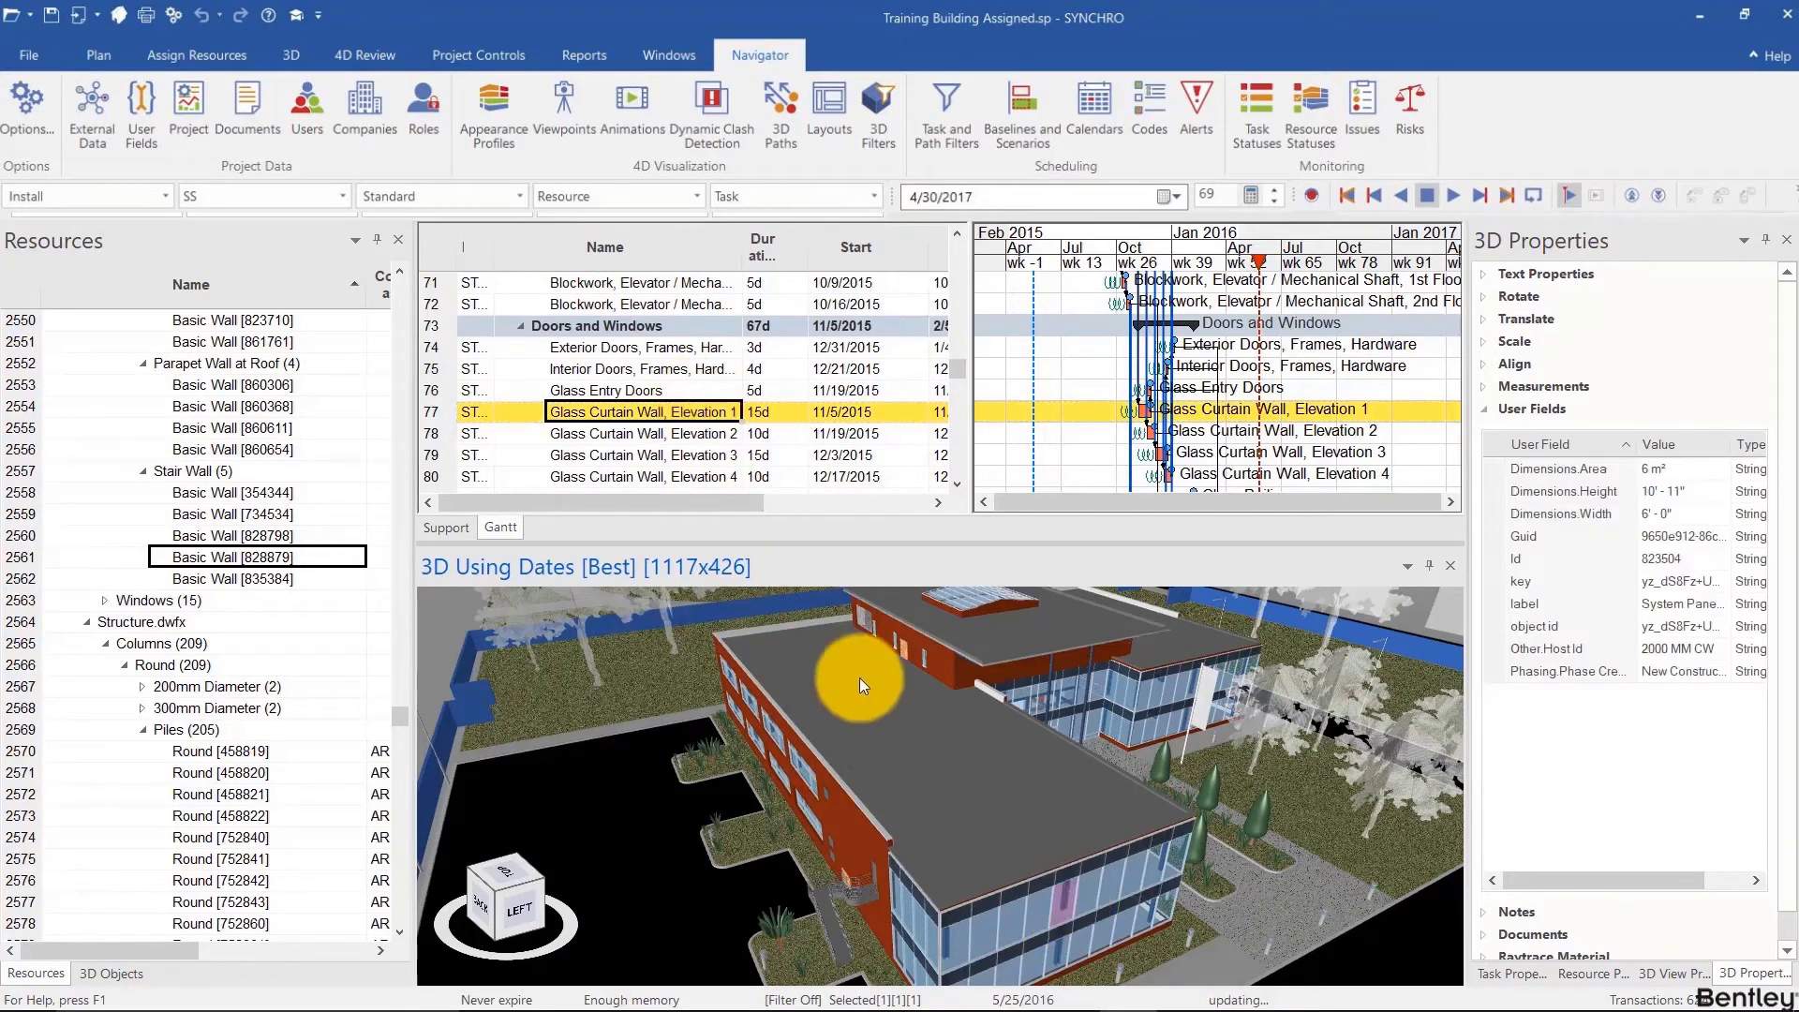
{"action": "left_click", "coordinate": [940, 662]}
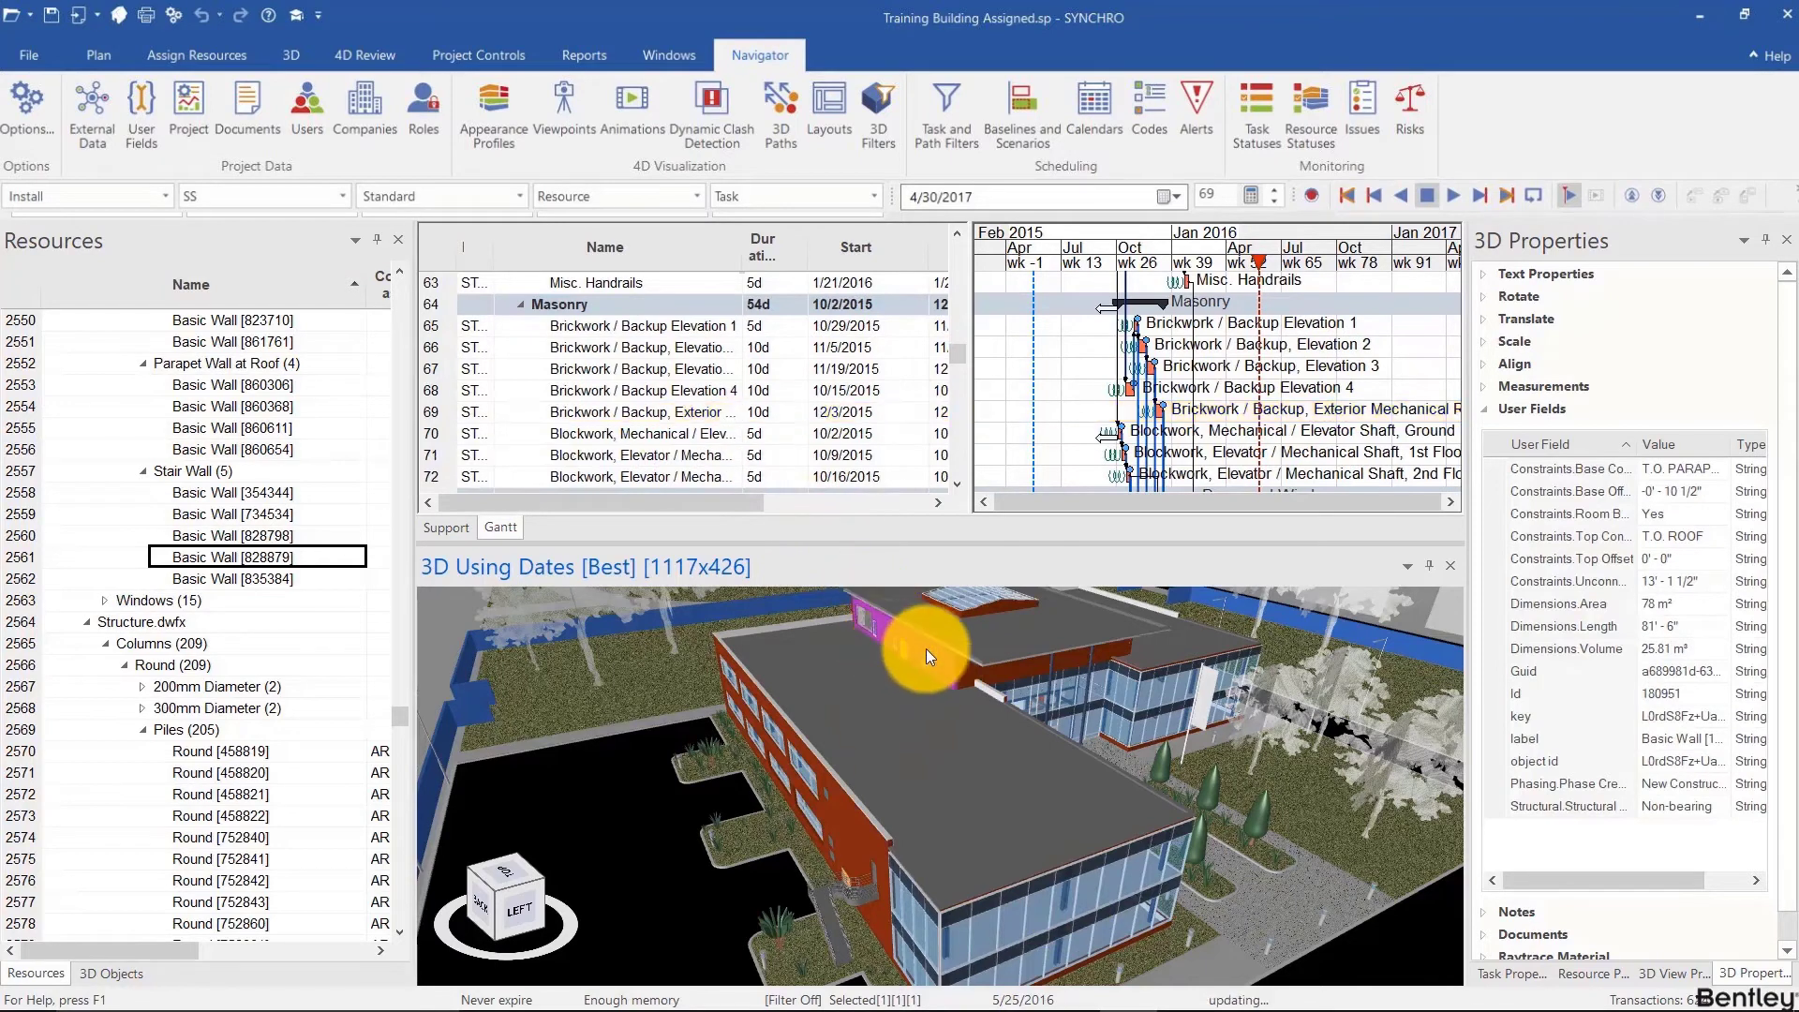
- Clear the wall selection and return the default 3D selection mode to Resource
{"action": "left_click", "coordinate": [680, 199]}
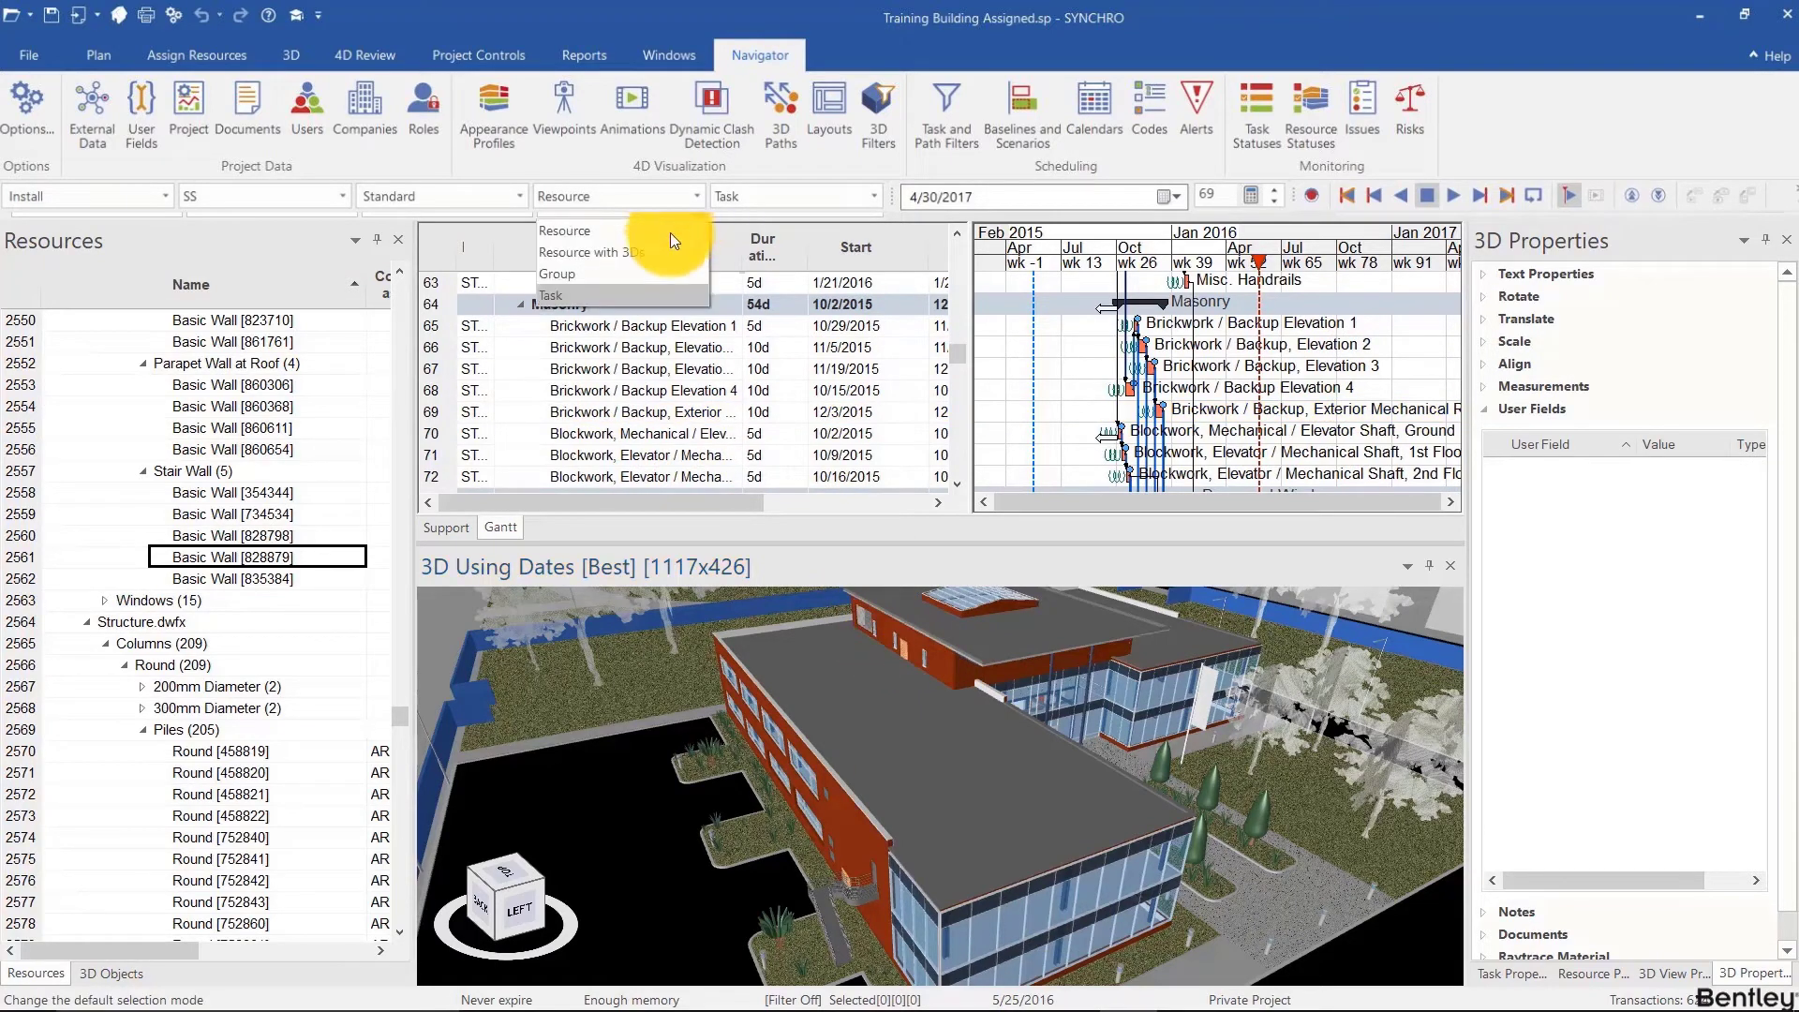
{"action": "left_click", "coordinate": [669, 234]}
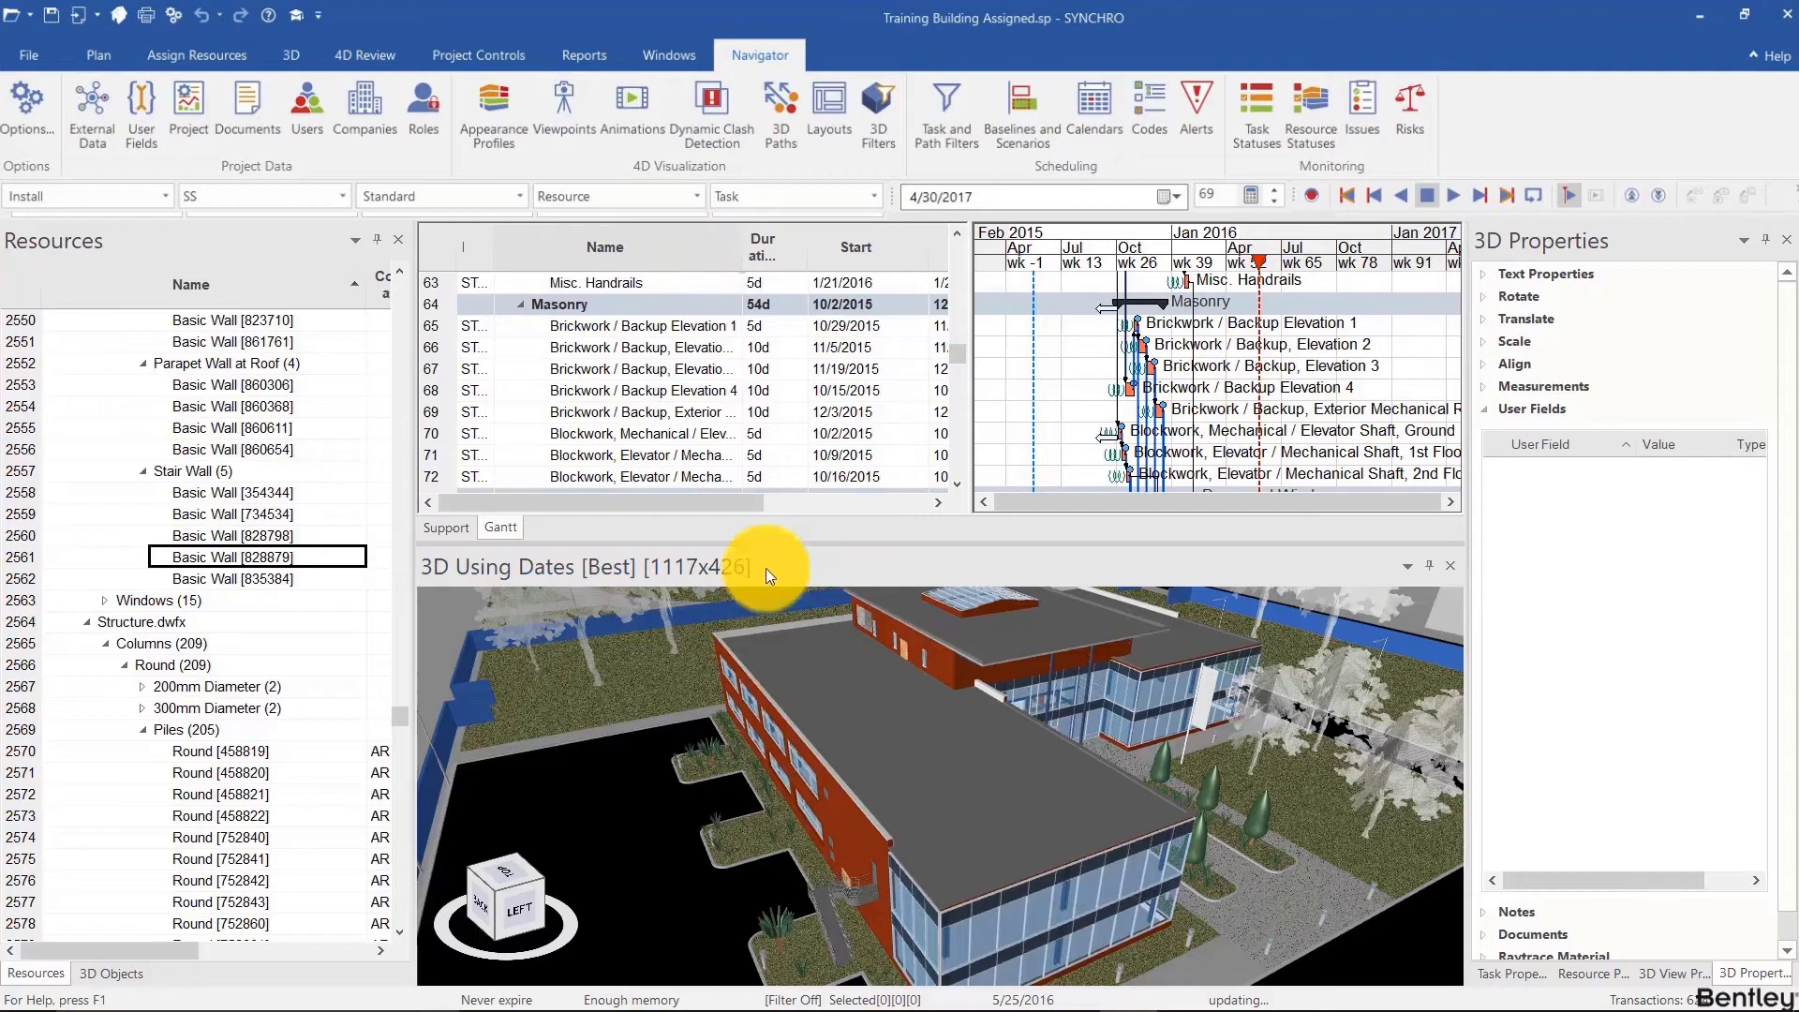
{"action": "left_click_drag", "start_coordinate": [1042, 695], "coordinate": [805, 751]}
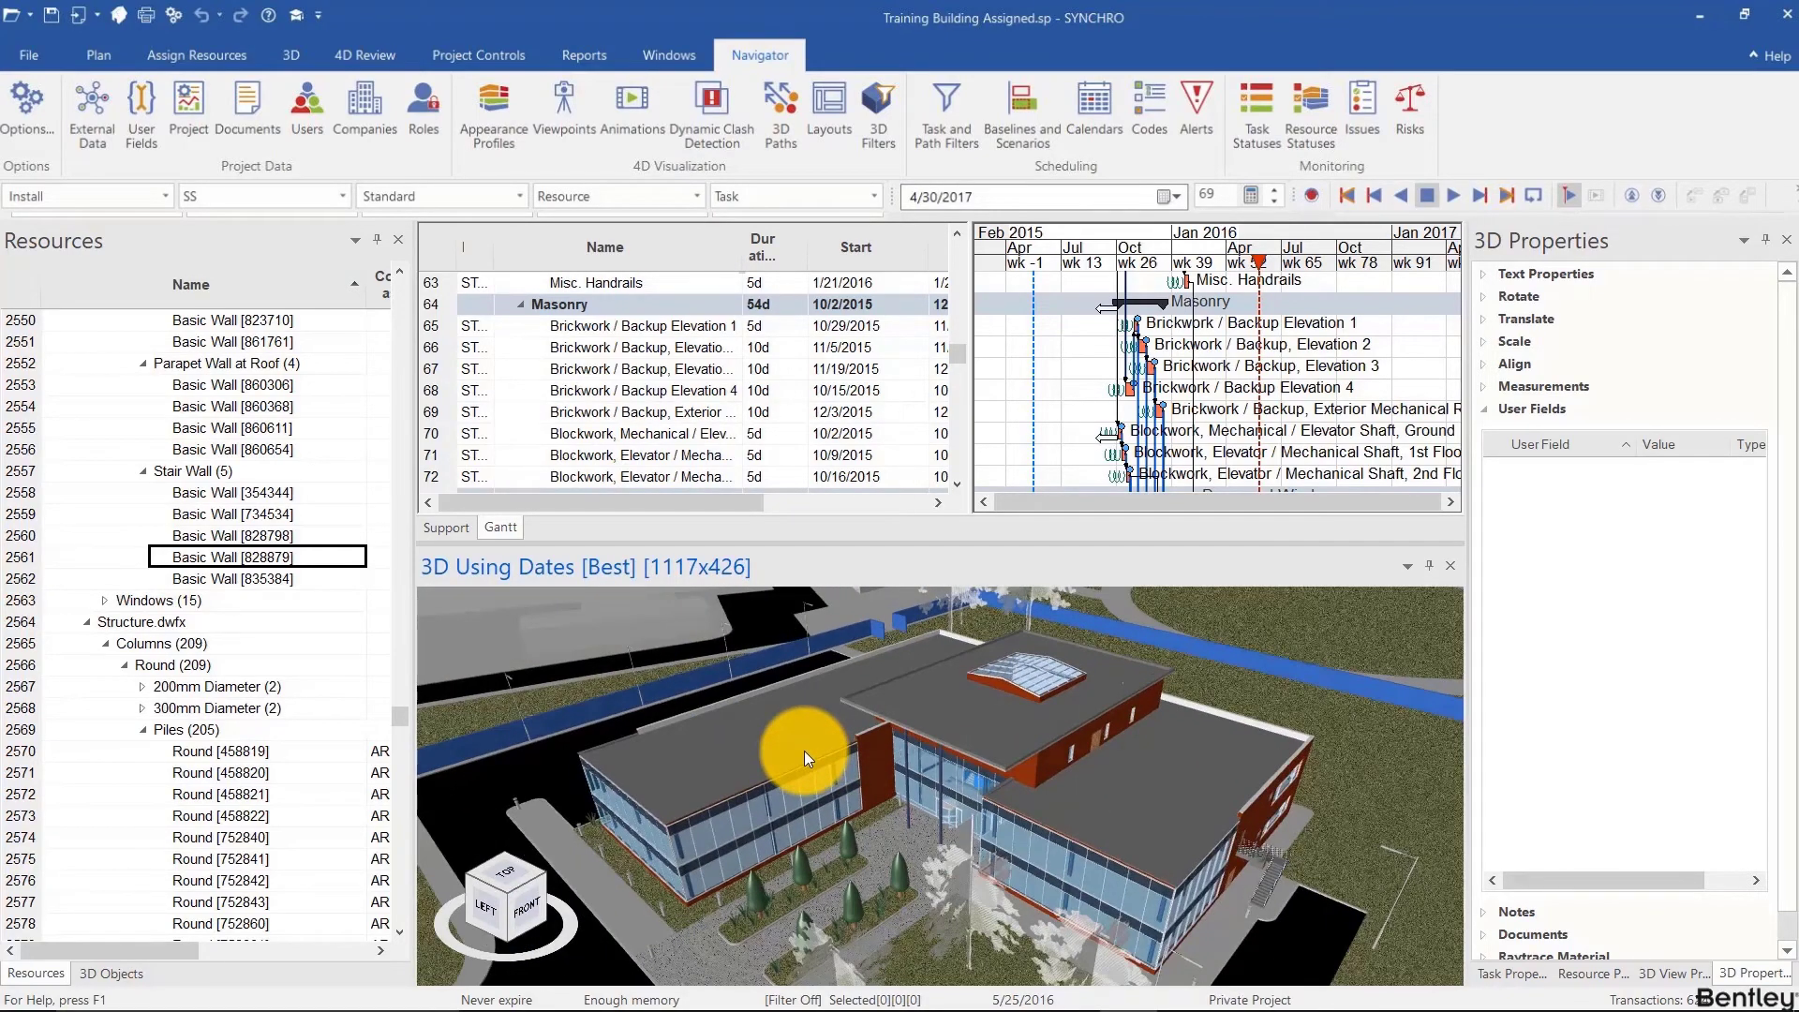